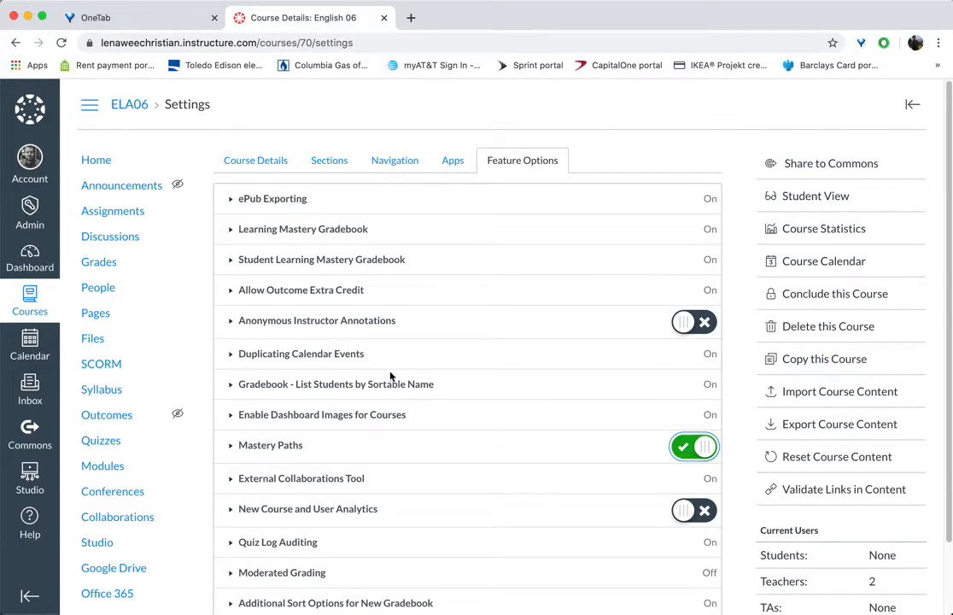
Step: From the course home page, create a module named "Module 1A - Bronze pathway"
left_click(101, 165)
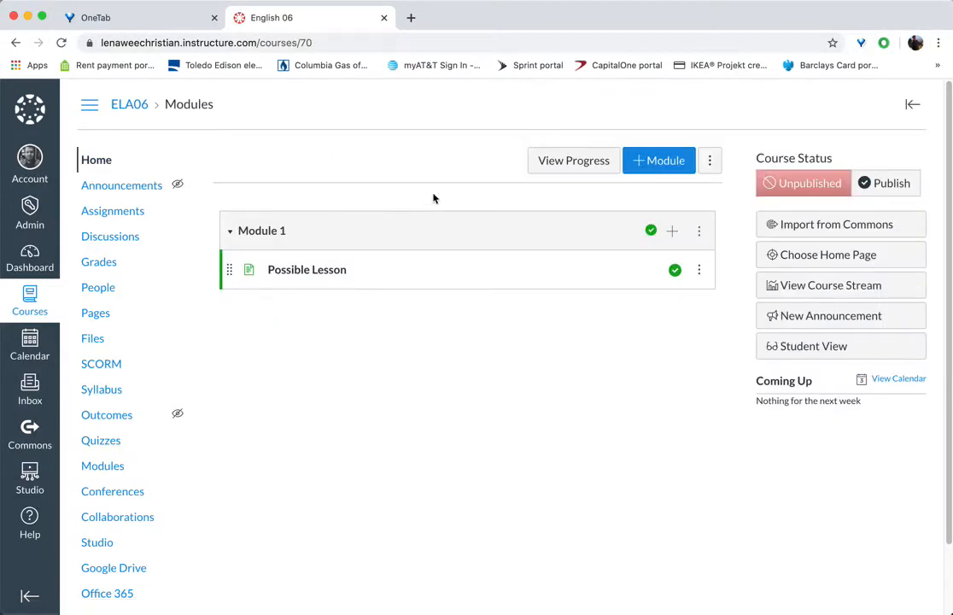
left_click(644, 170)
left_click(390, 283)
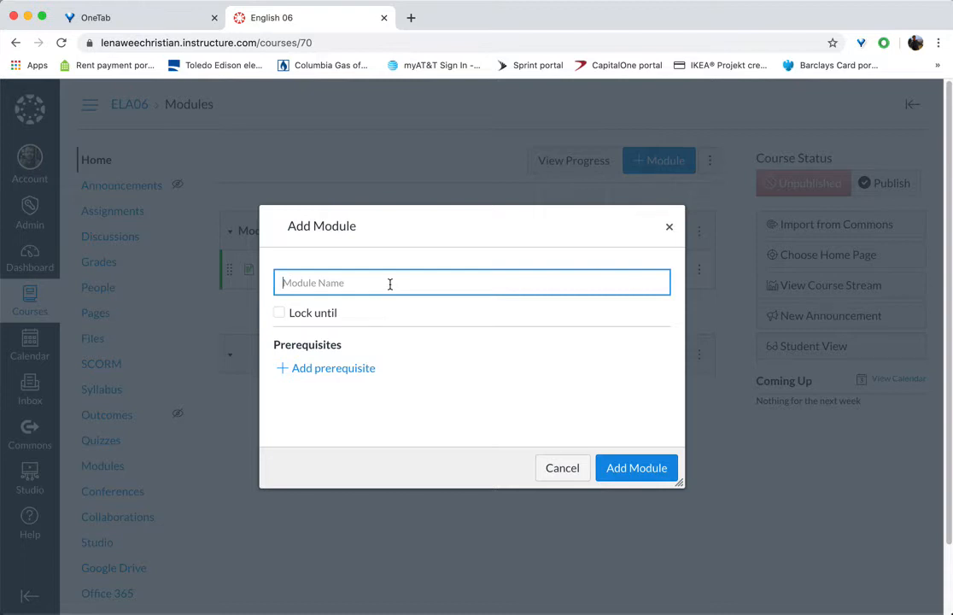
type("Module 1A - Bronz")
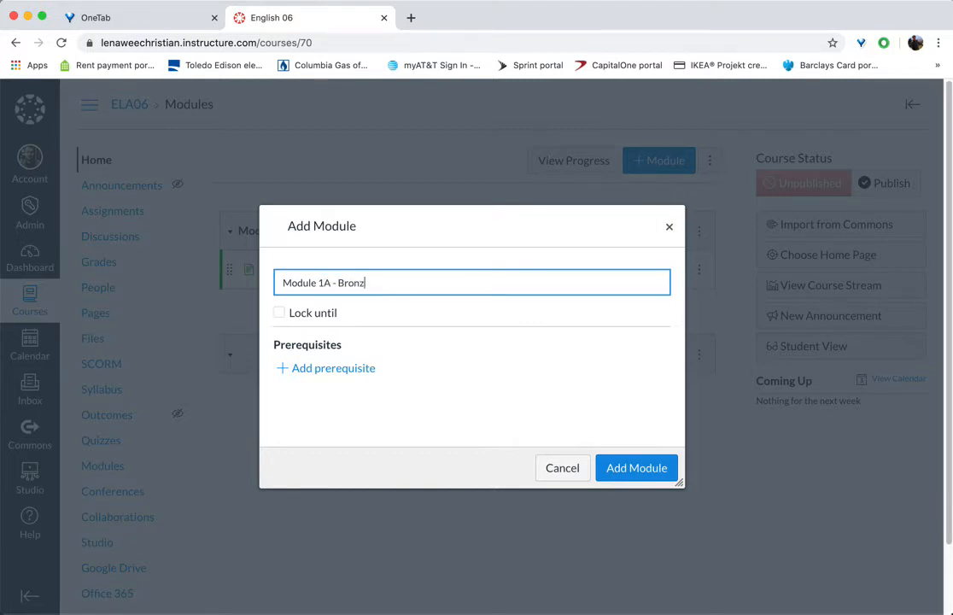
type("e Path")
key("BackSpace")
key("BackSpace")
key("BackSpace")
key("BackSpace")
type("pathway")
left_click(629, 470)
Step: Create another module named "Module 1B - Silver pathway"
left_click(673, 161)
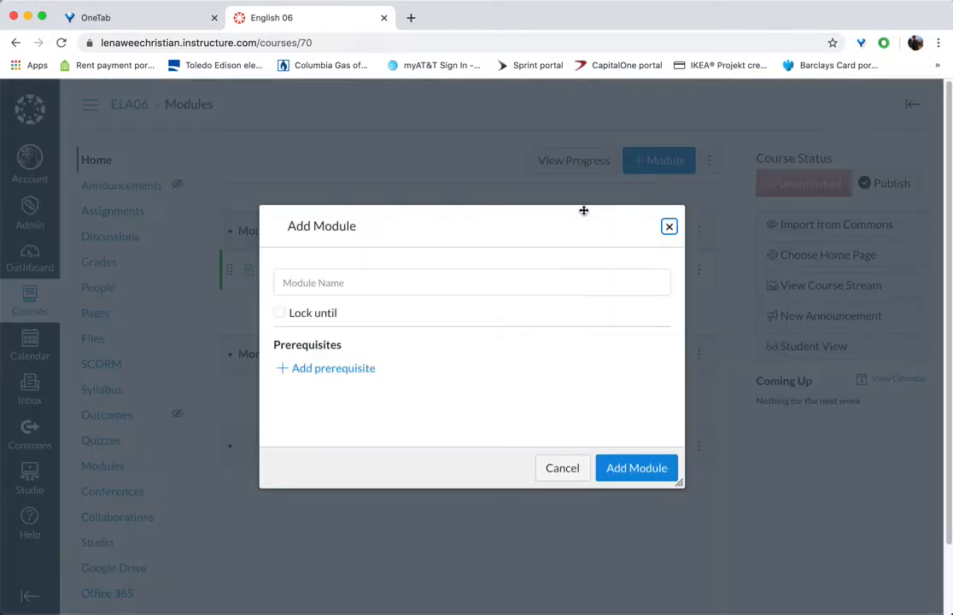
left_click(394, 278)
type("Module 1")
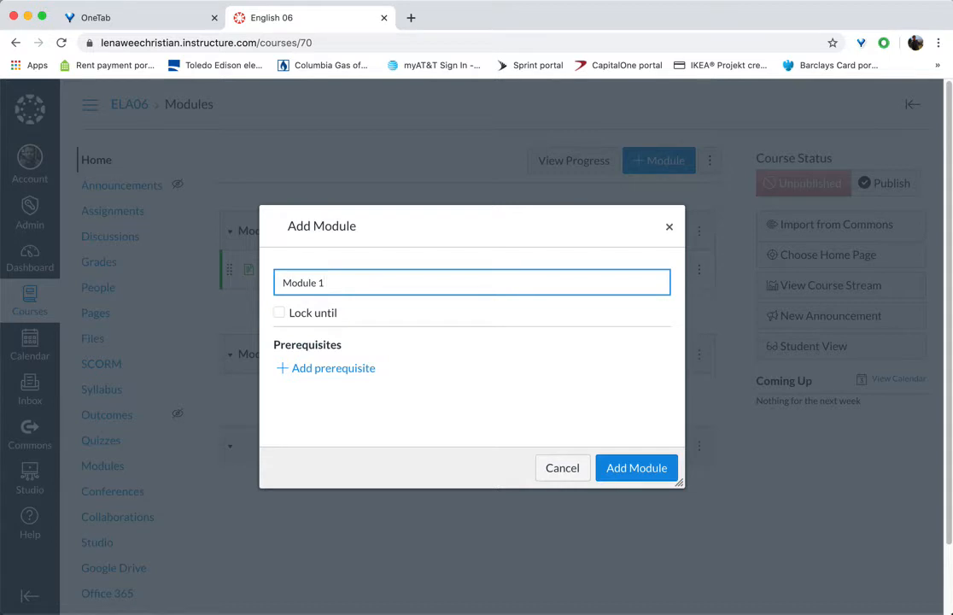
type(" B - Silver pathway")
left_click(611, 469)
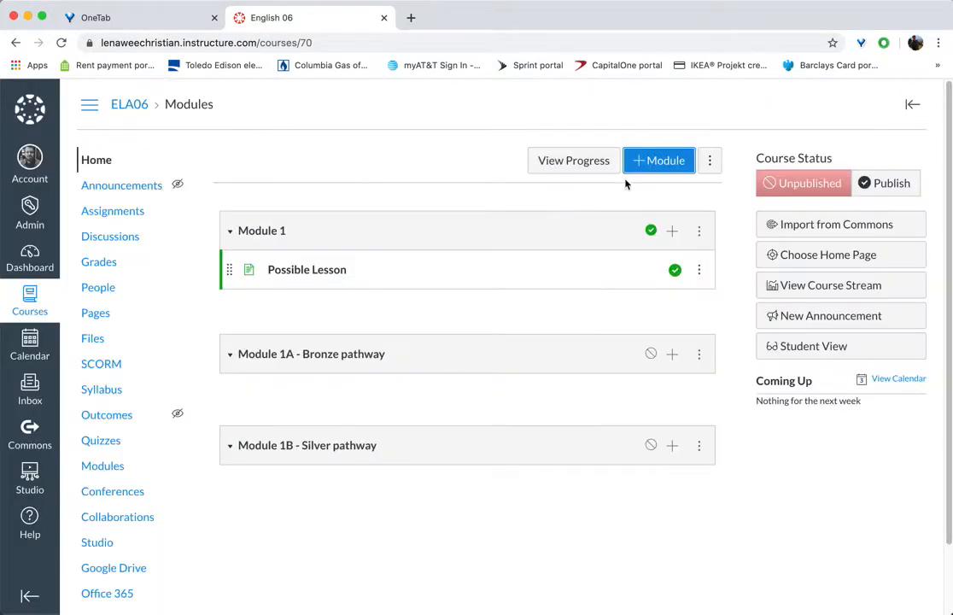
Step: Create a third pathway module named "Module 1C - Gold pathway"
left_click(647, 168)
left_click(357, 286)
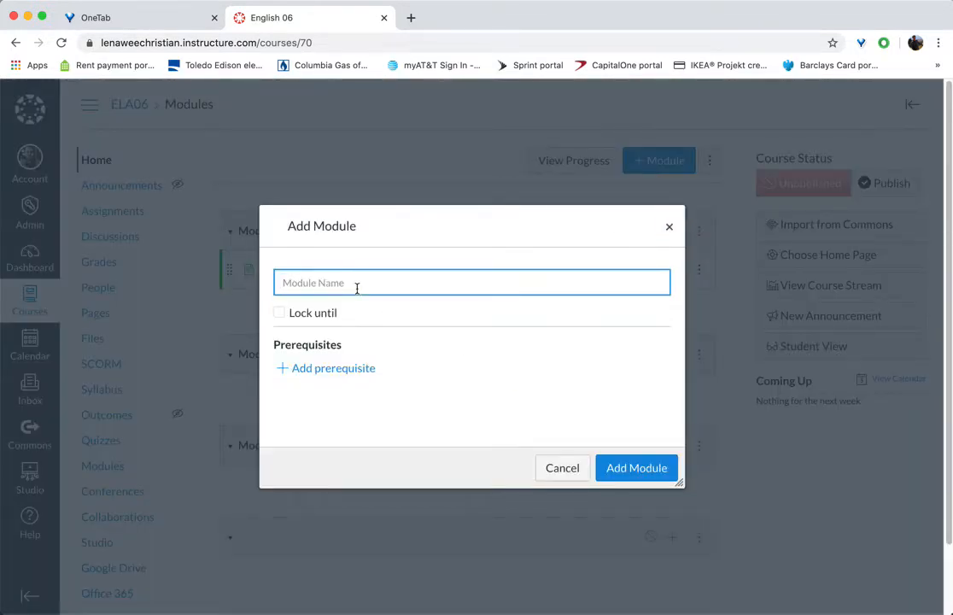
type("Module 1C - Gold pathway")
left_click(612, 467)
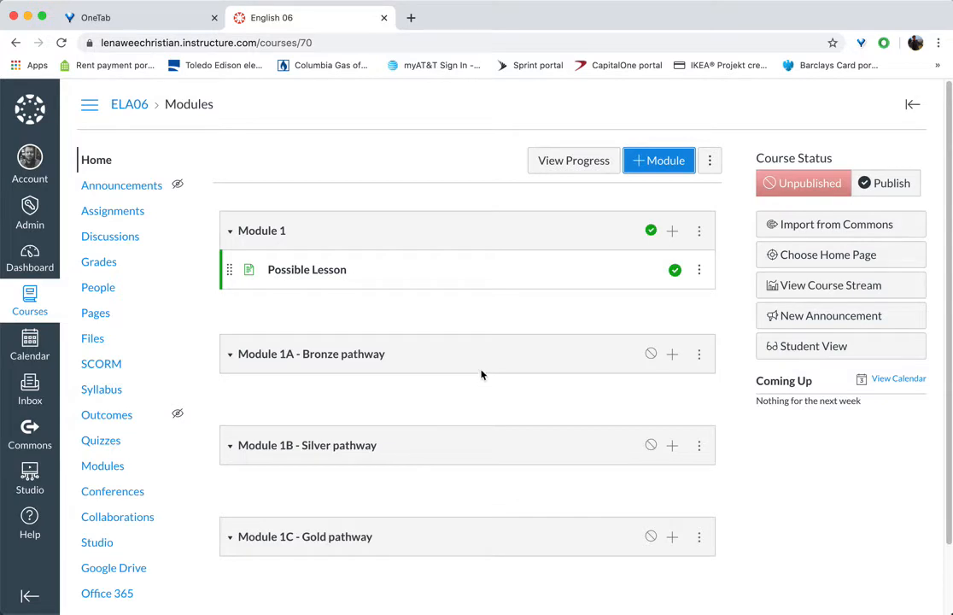
Step: Add the existing page "Bronze remedial work/ level 1 Bloom's taxonomy" to the Module 1A - Bronze pathway module
left_click(672, 355)
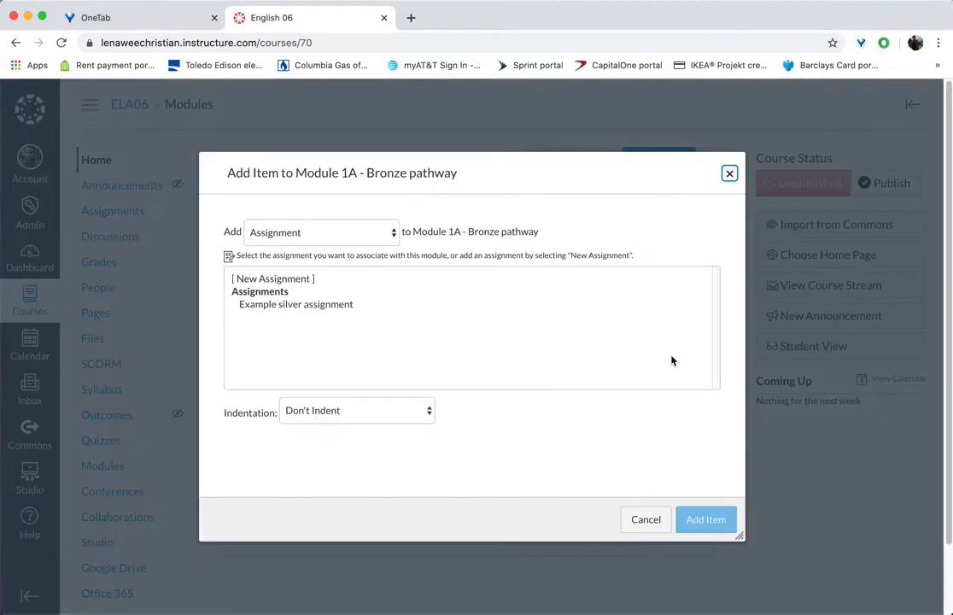
left_click(307, 232)
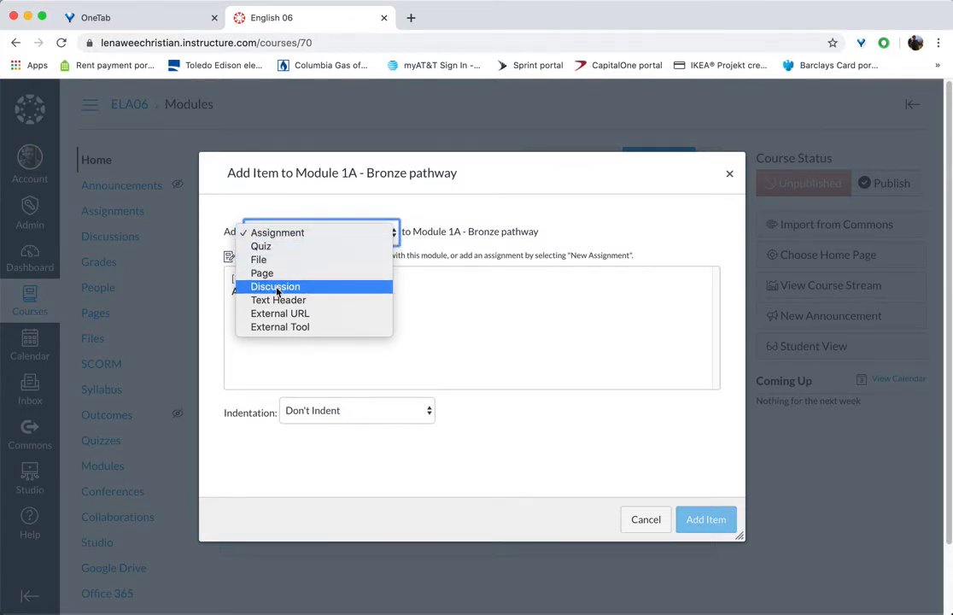
left_click(432, 303)
left_click(381, 235)
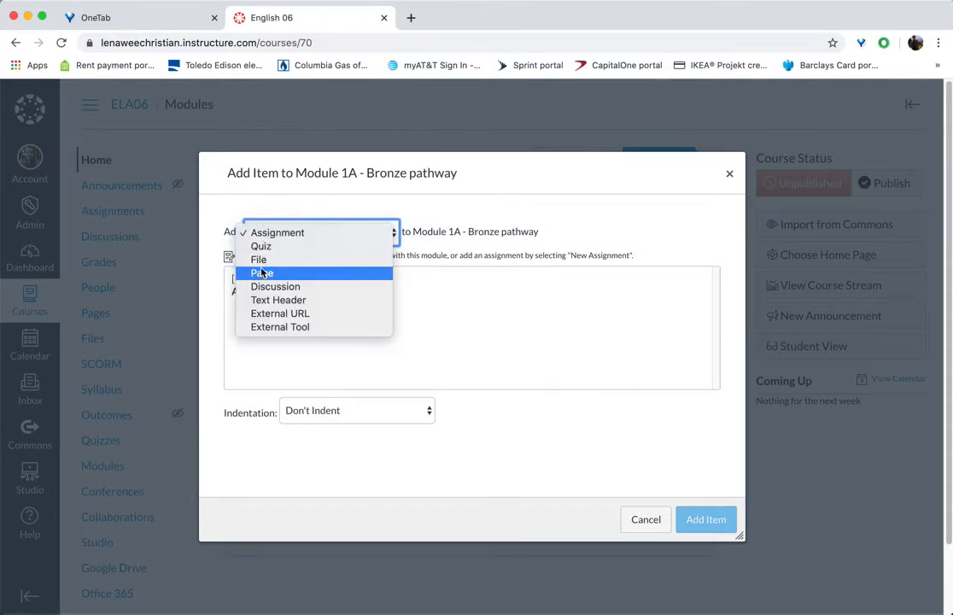
left_click(262, 274)
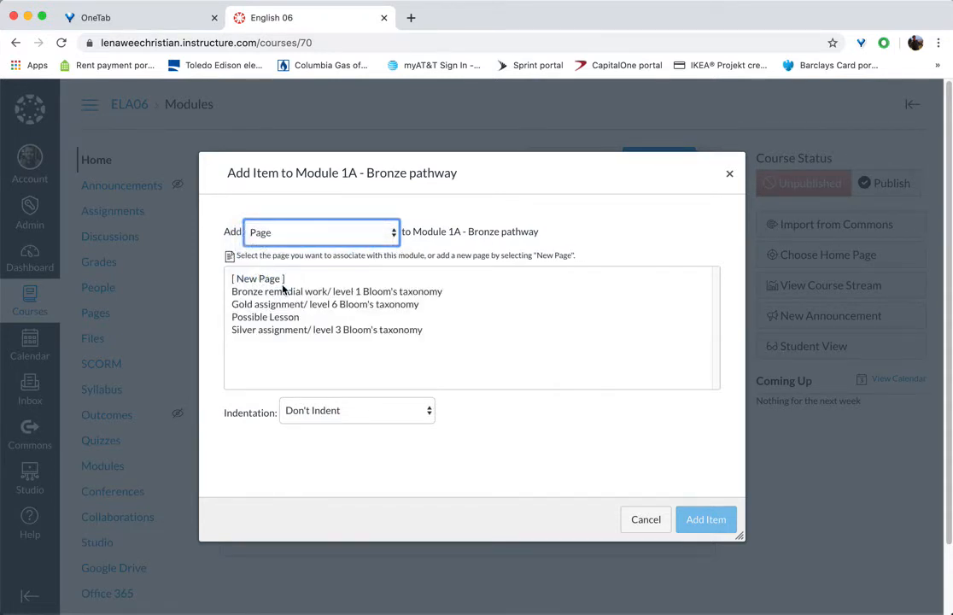
left_click(286, 291)
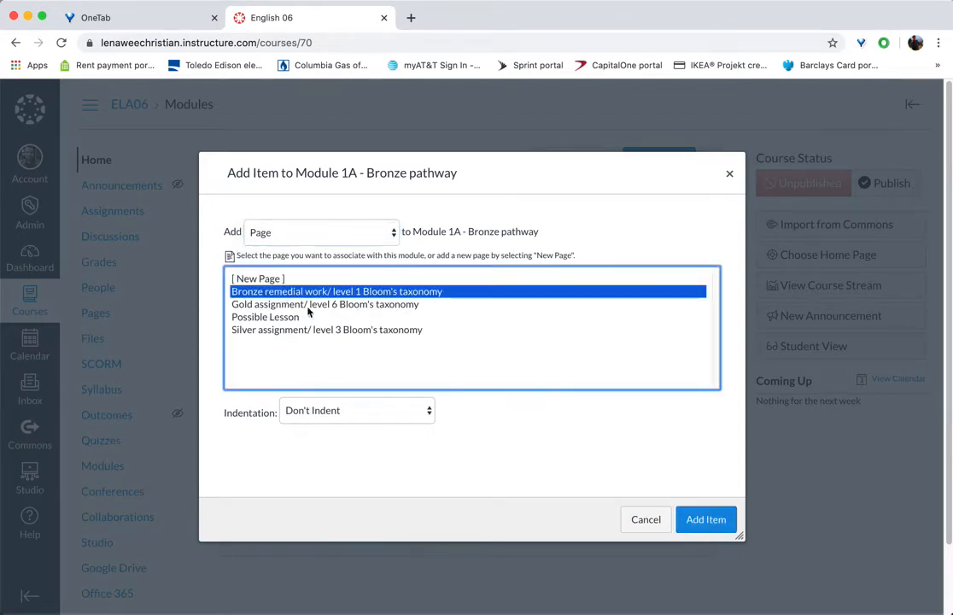
left_click(694, 519)
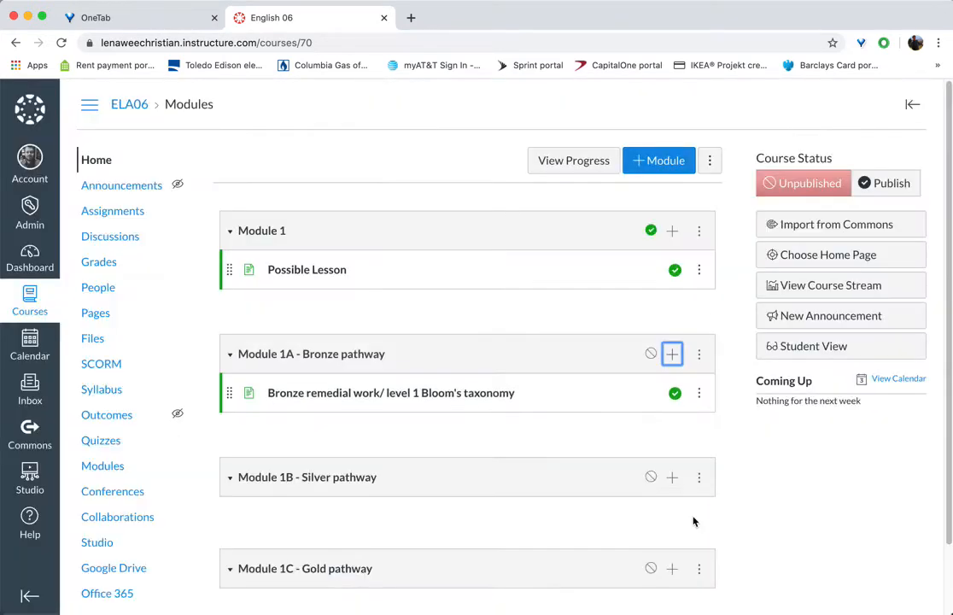
Step: Add the existing page "Silver assignment/ level 3 Bloom's taxonomy" to the Module 1B - Silver pathway module
left_click(672, 477)
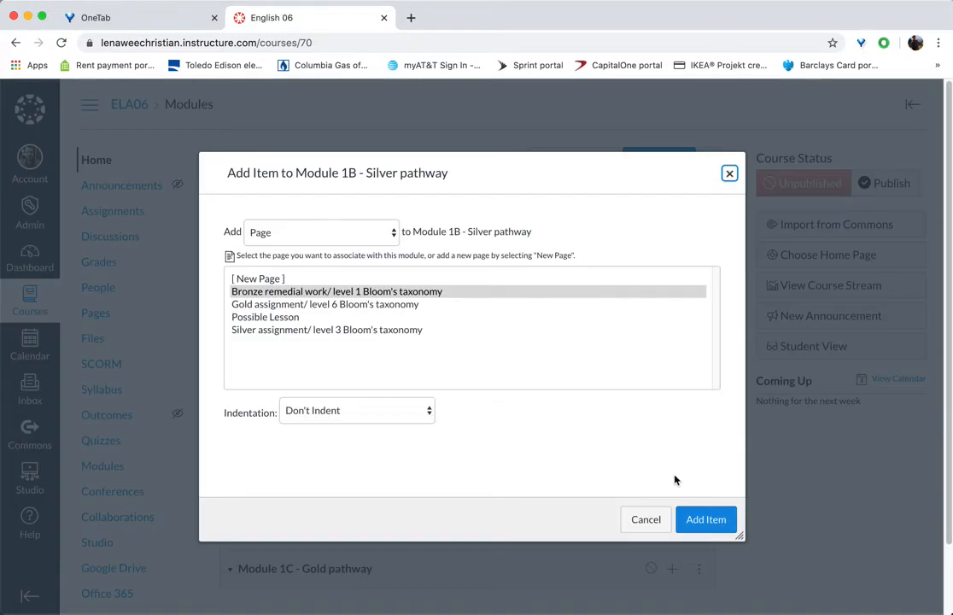
left_click(279, 332)
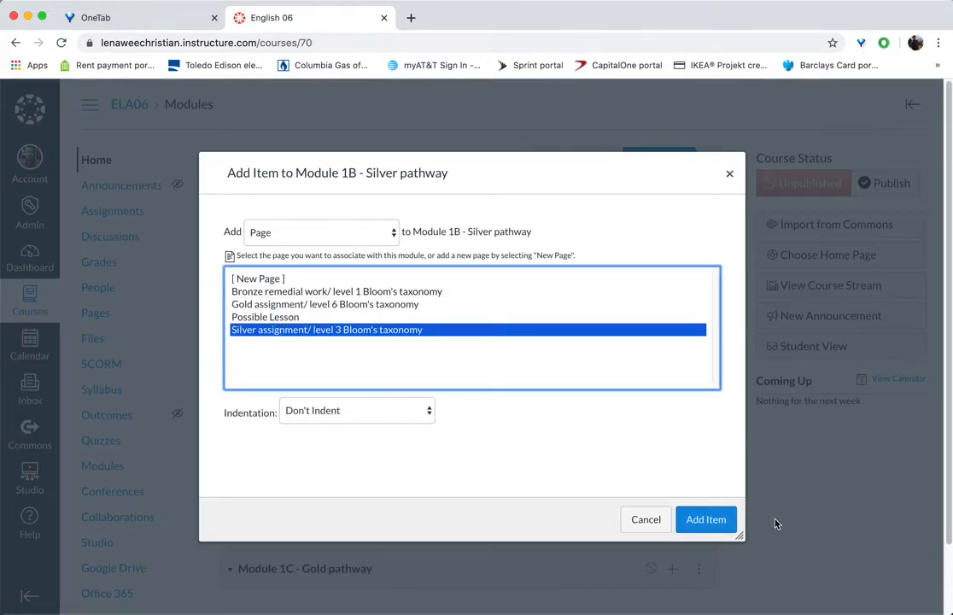
left_click(707, 520)
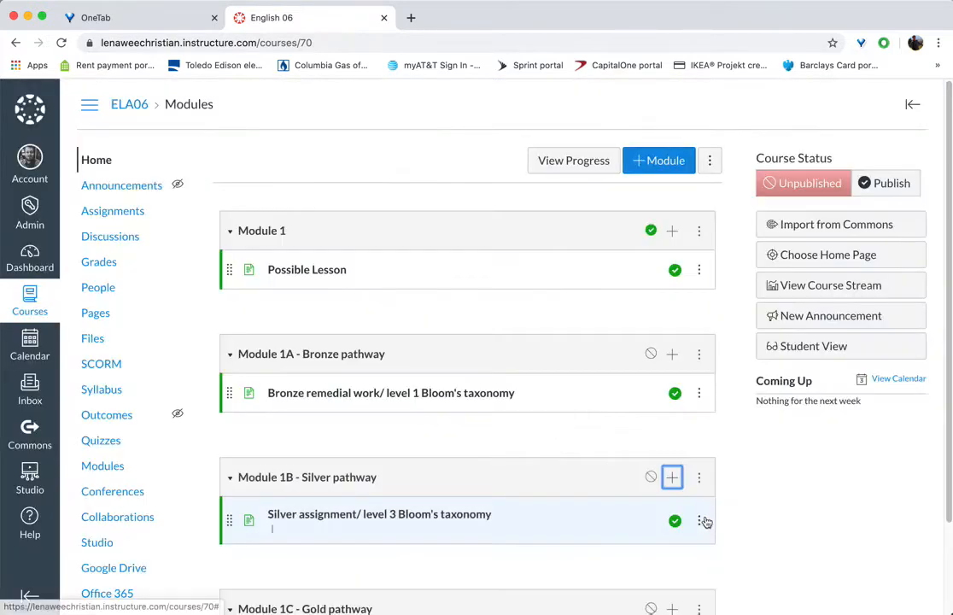
Step: Add the existing assignment "Example silver assignment" to the Module 1B - Silver pathway module
left_click(672, 477)
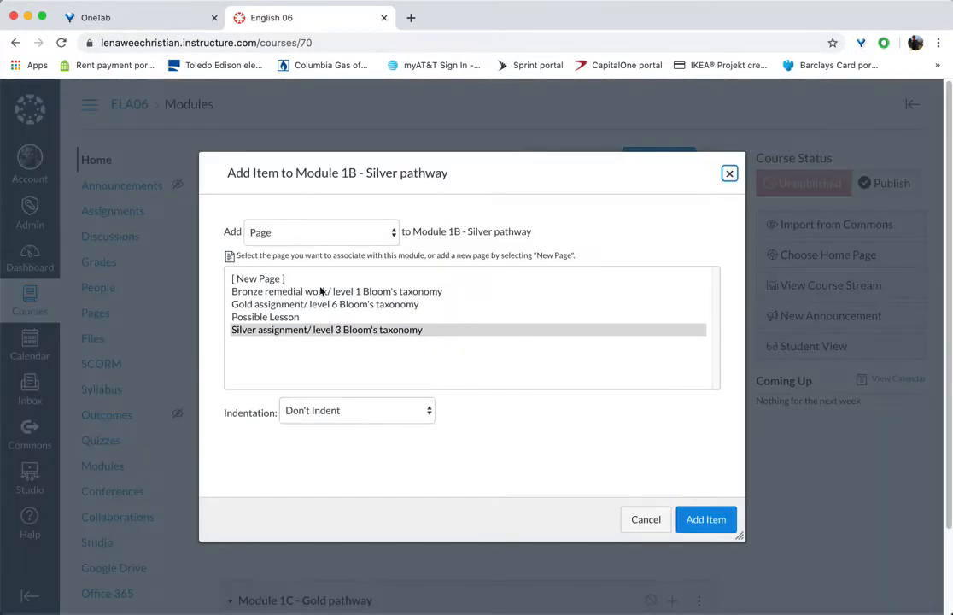
left_click(340, 237)
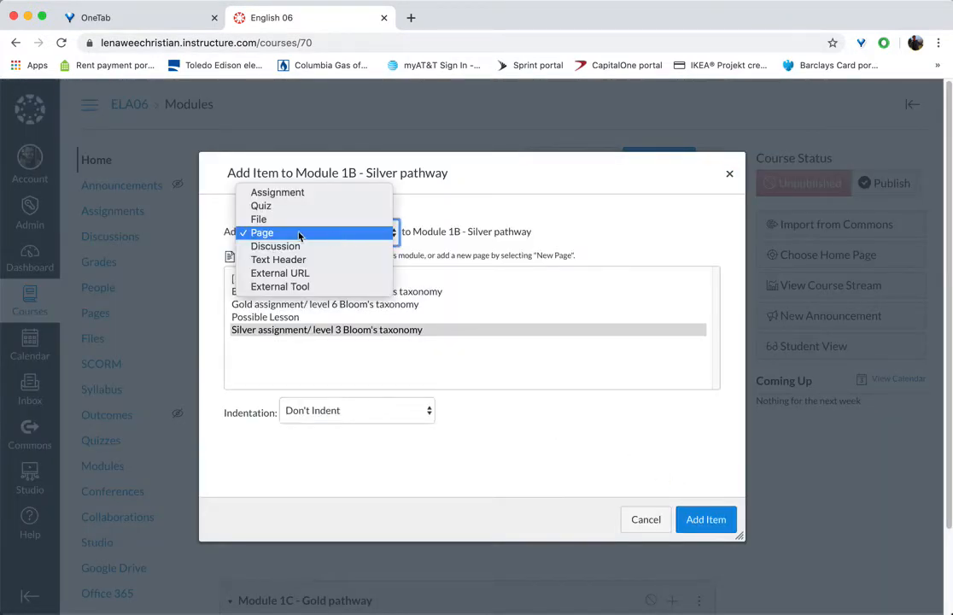
left_click(262, 198)
left_click(265, 304)
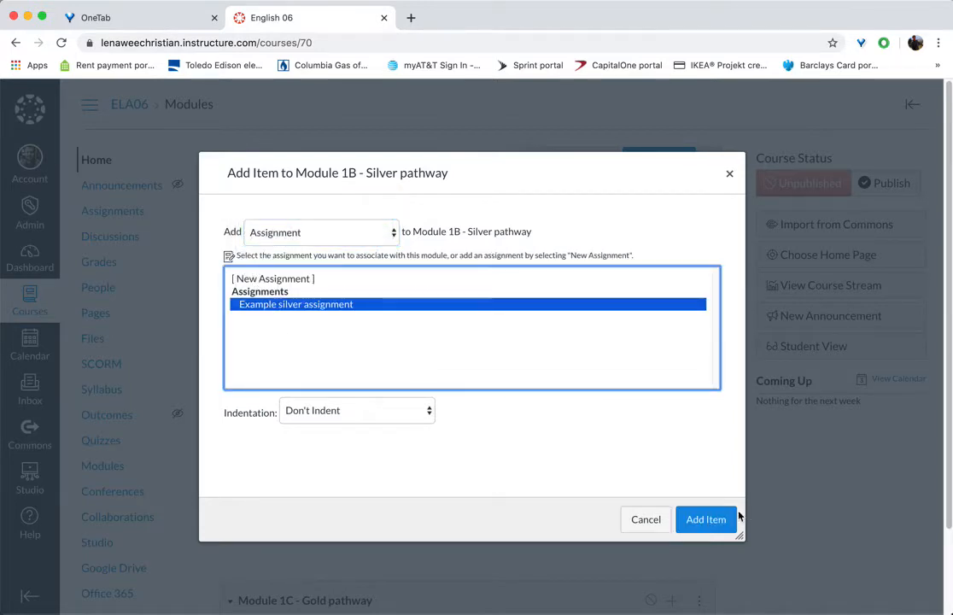
left_click(708, 518)
Step: Add the existing page "Gold assignment/ level 6 Bloom's taxonomy" to the Module 1C - Gold pathway module
scroll(504, 513, "down", 1)
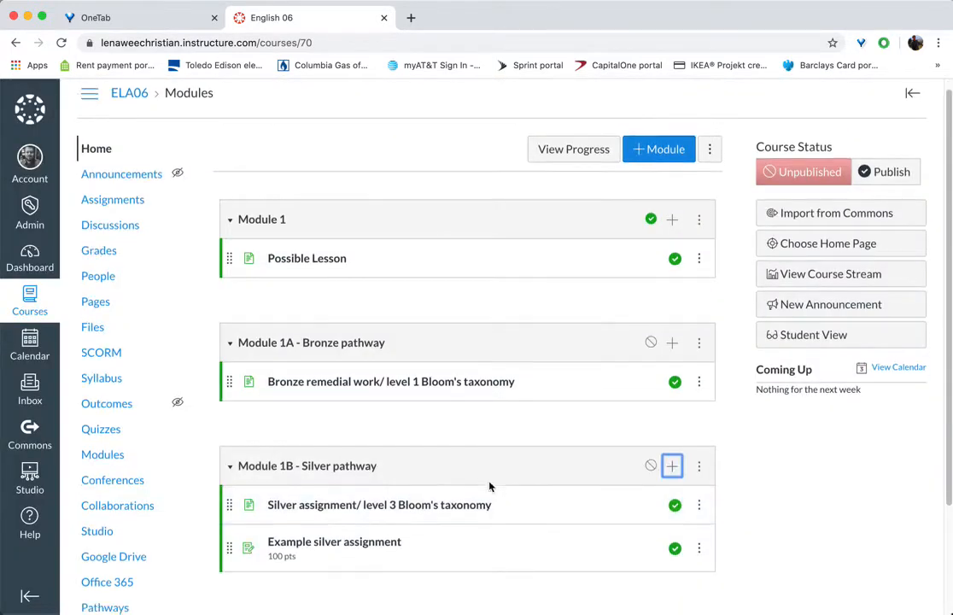
scroll(492, 485, "down", 3)
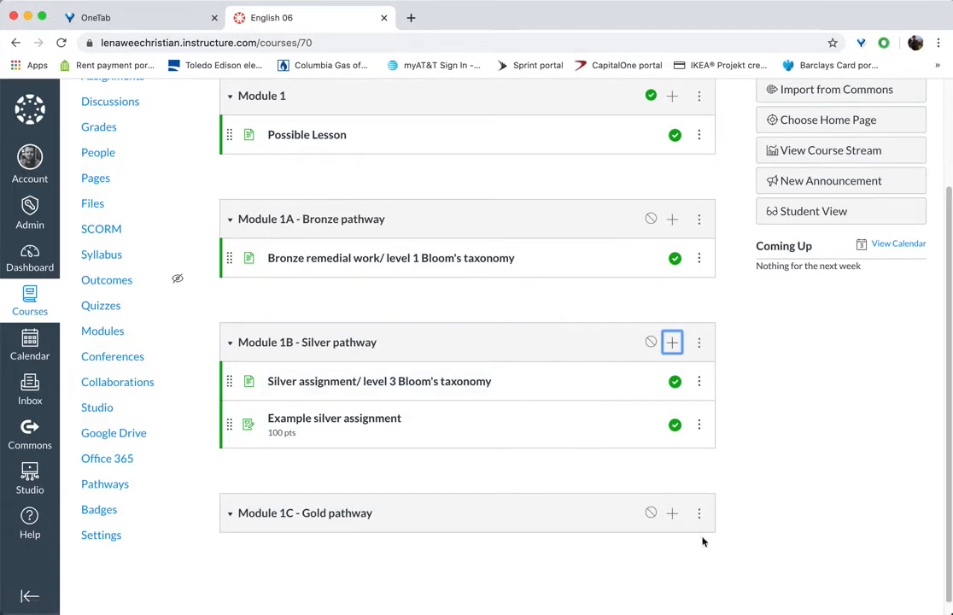
left_click(673, 516)
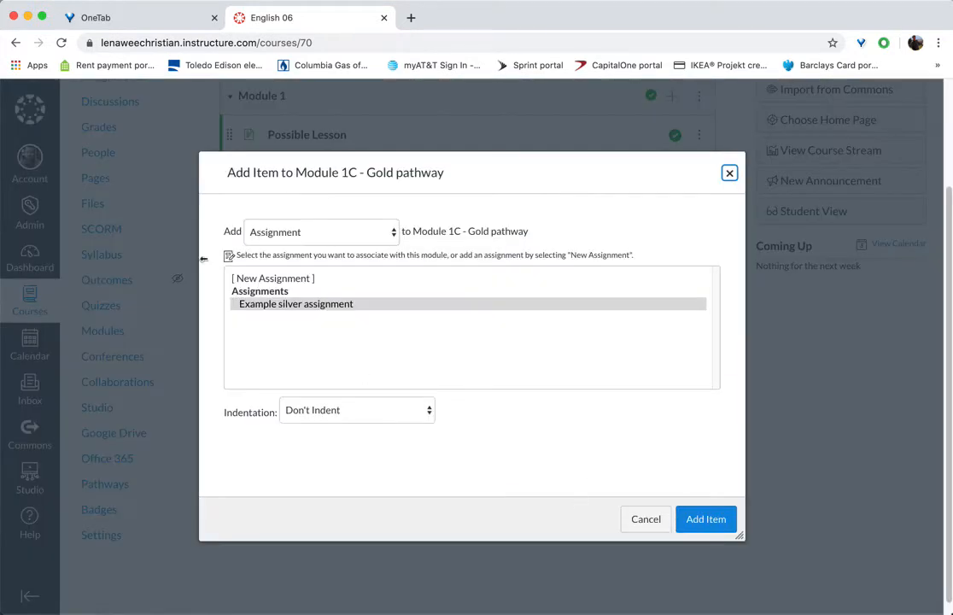
left_click(316, 240)
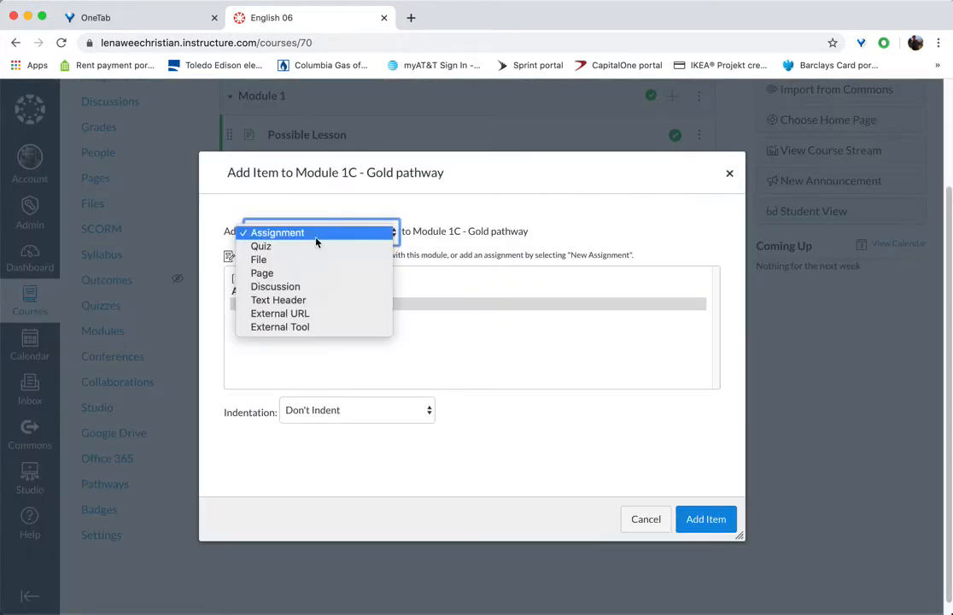
left_click(261, 272)
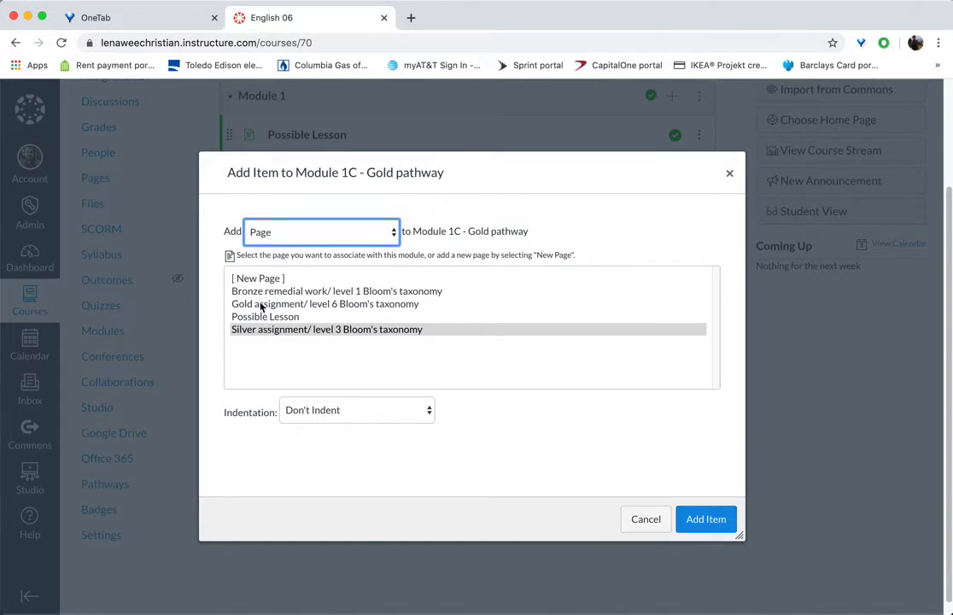
left_click(259, 306)
left_click(708, 521)
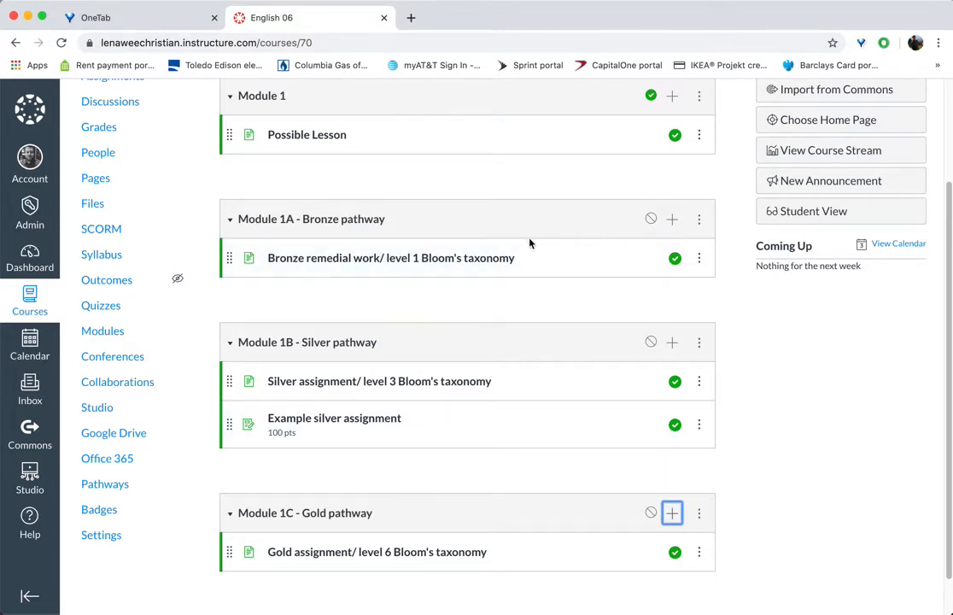
Step: Add the existing quiz "Branching quiz" to Module 1
scroll(516, 252, "up", 2)
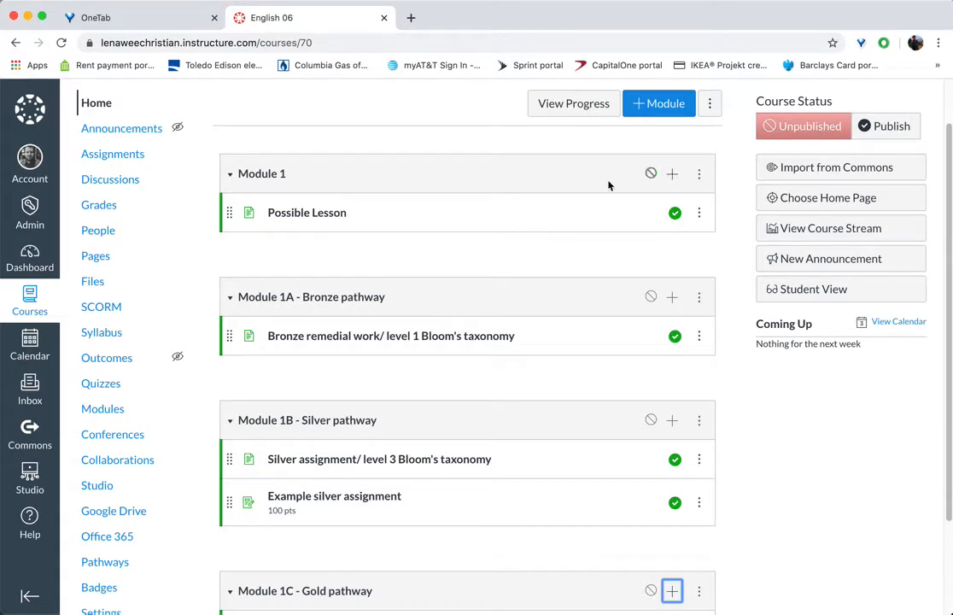
left_click(671, 180)
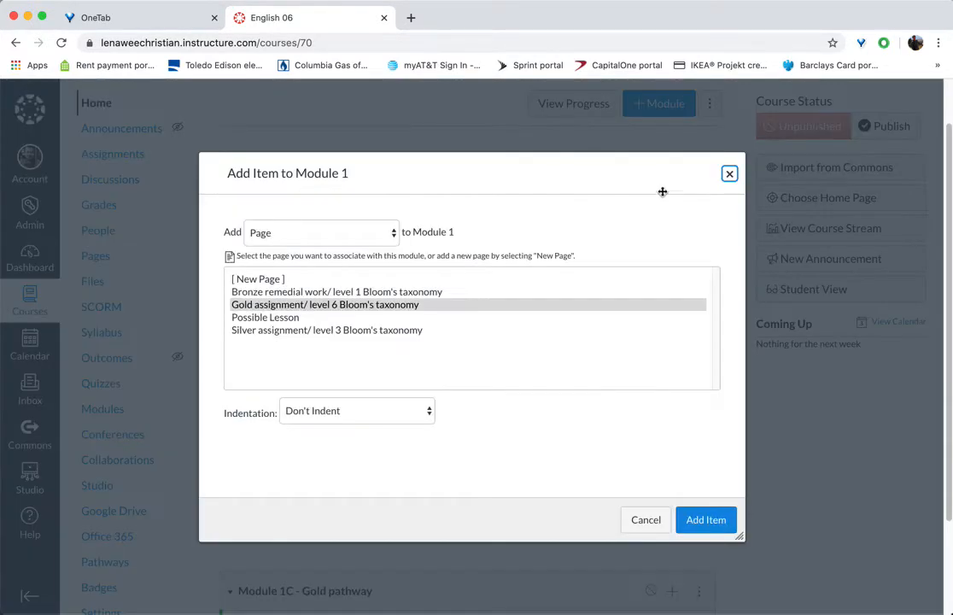
left_click(393, 231)
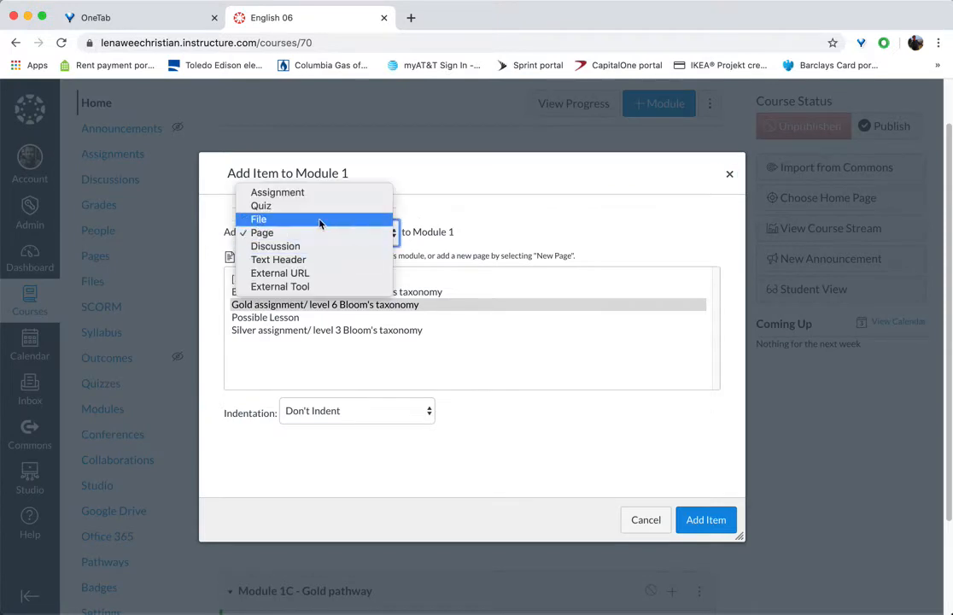
left_click(262, 206)
left_click(274, 292)
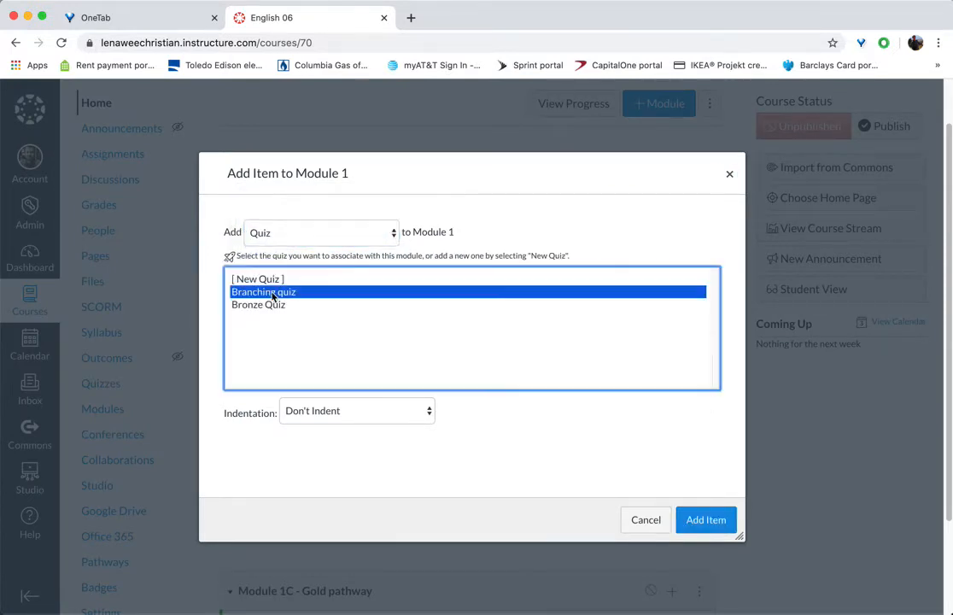
left_click(697, 522)
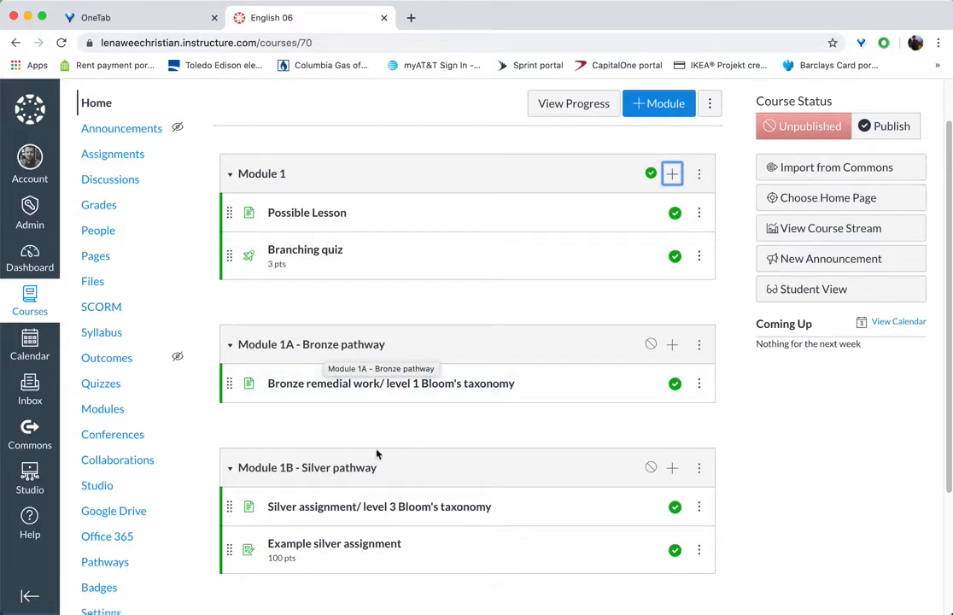
Step: Add the existing quiz "Bronze Quiz" to the Module 1A - Bronze pathway module
scroll(341, 427, "down", 2)
scroll(437, 399, "up", 2)
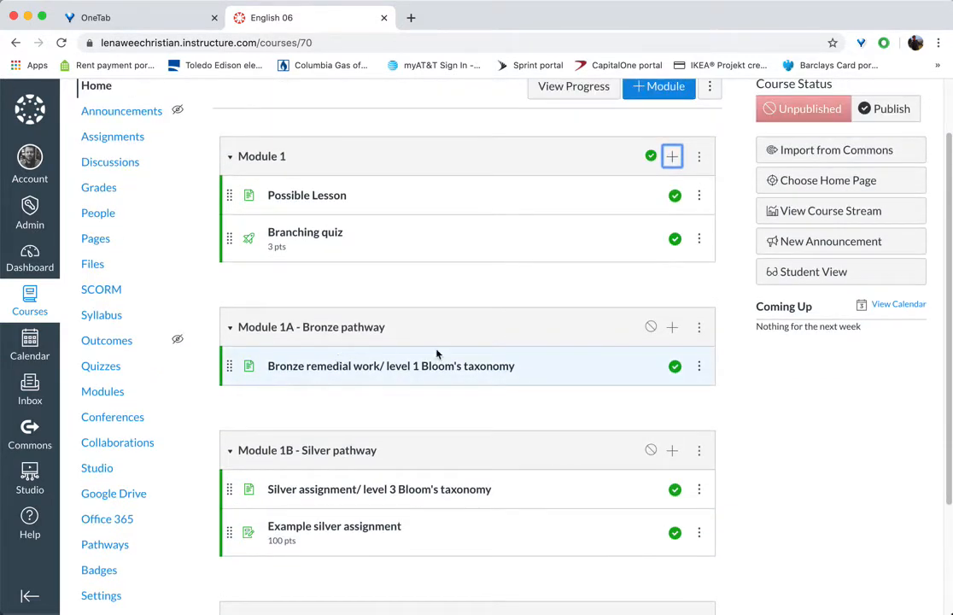
left_click(673, 330)
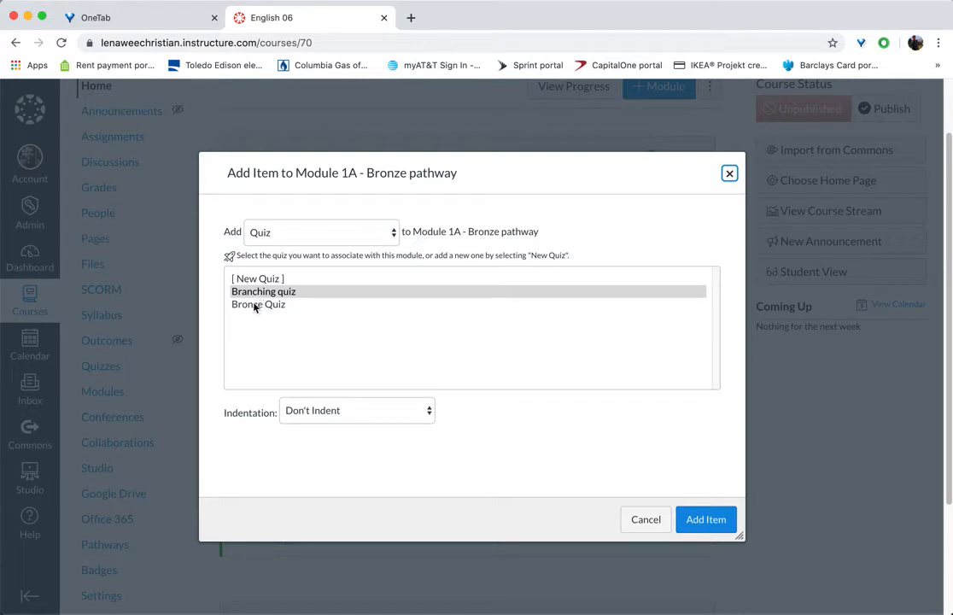
left_click(256, 306)
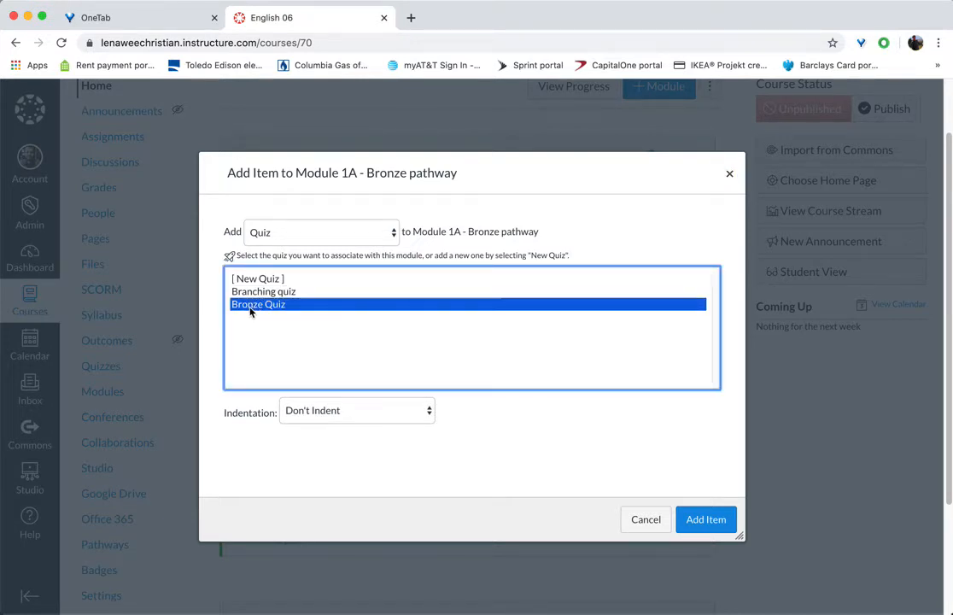
left_click(699, 523)
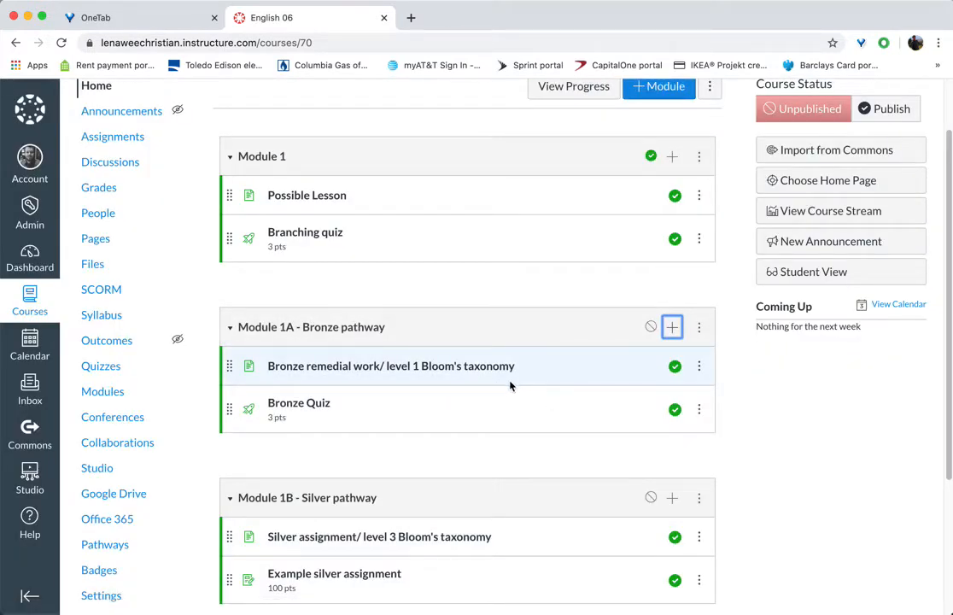
Step: Open the course's Badges tool and assign the Bronze Award badge to Module 1A - Bronze pathway
scroll(444, 359, "down", 5)
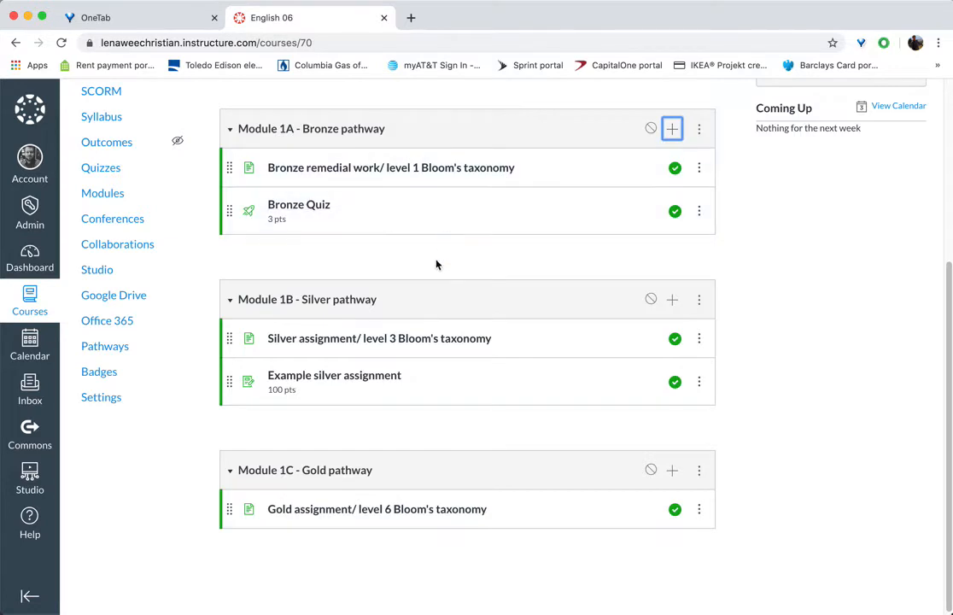
scroll(435, 264, "up", 1)
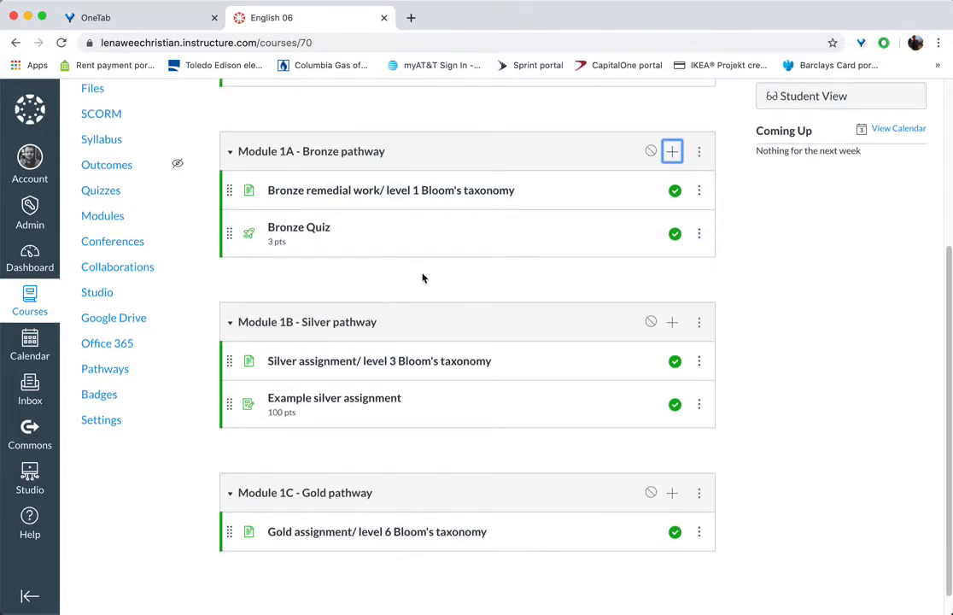
scroll(422, 278, "up", 2)
scroll(418, 278, "up", 1)
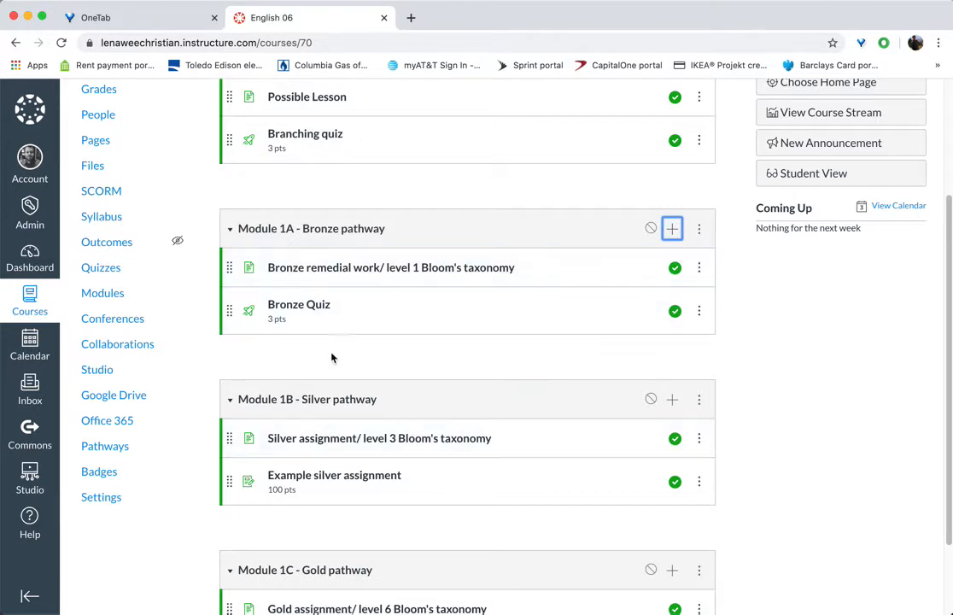
left_click(105, 474)
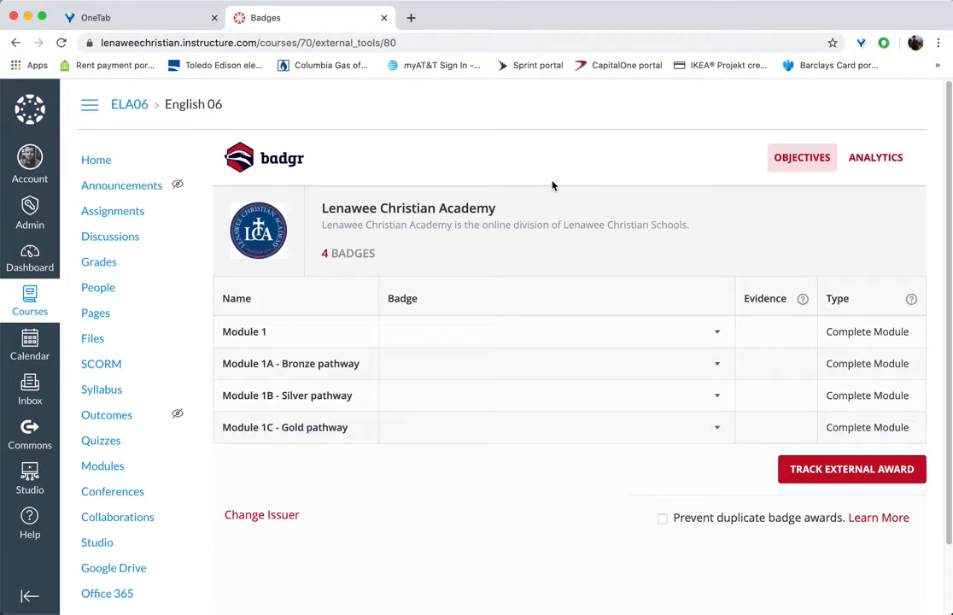
left_click(717, 367)
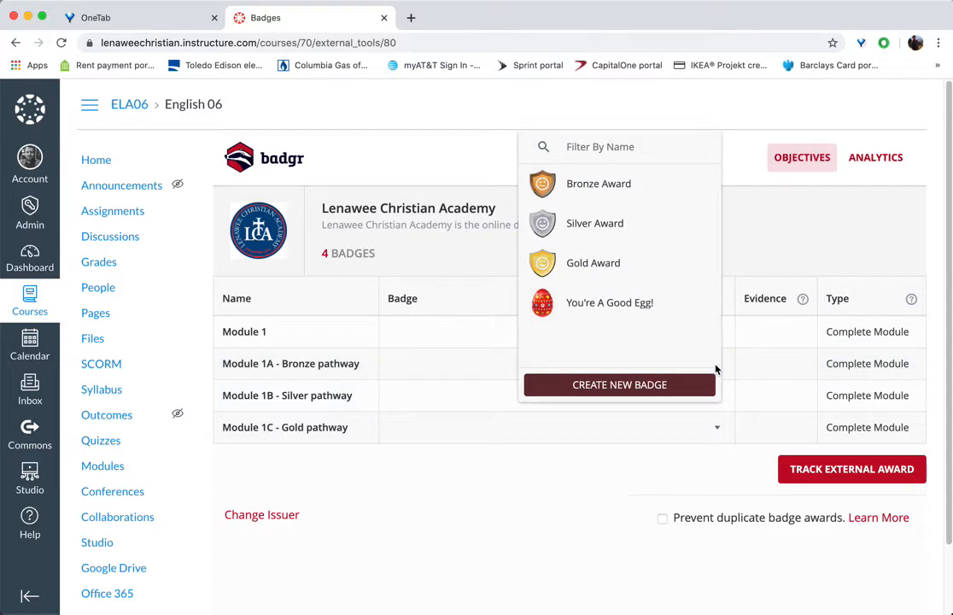
left_click(606, 190)
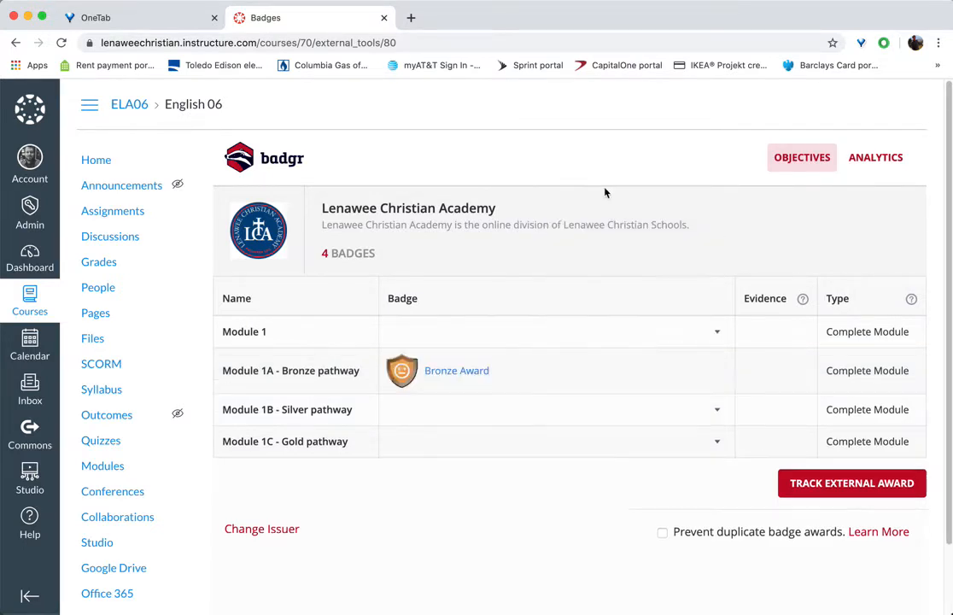
Step: Assign the Silver Award badge to Module 1B - Silver pathway and the Gold Award badge to Module 1C - Gold pathway
left_click(716, 412)
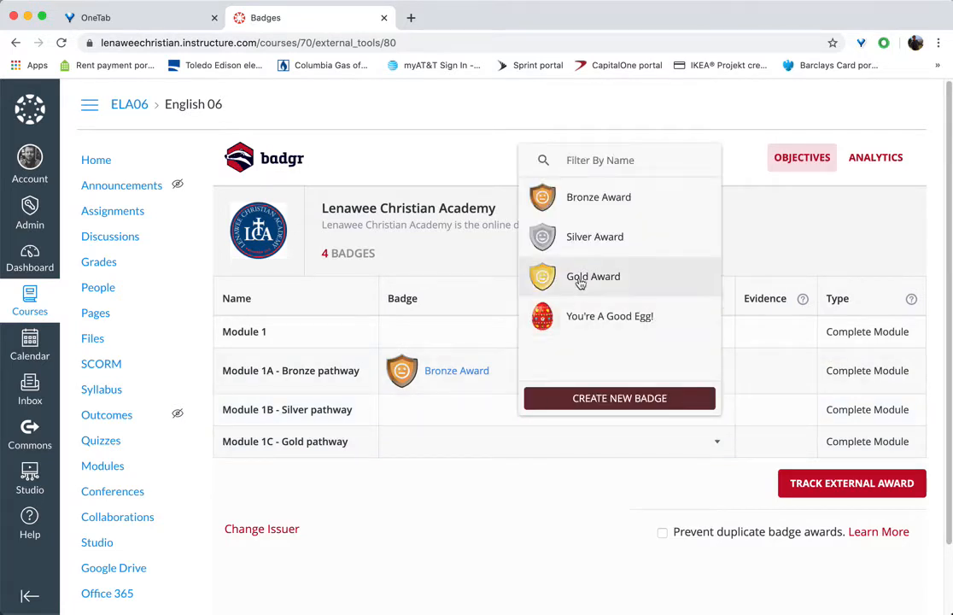
left_click(581, 236)
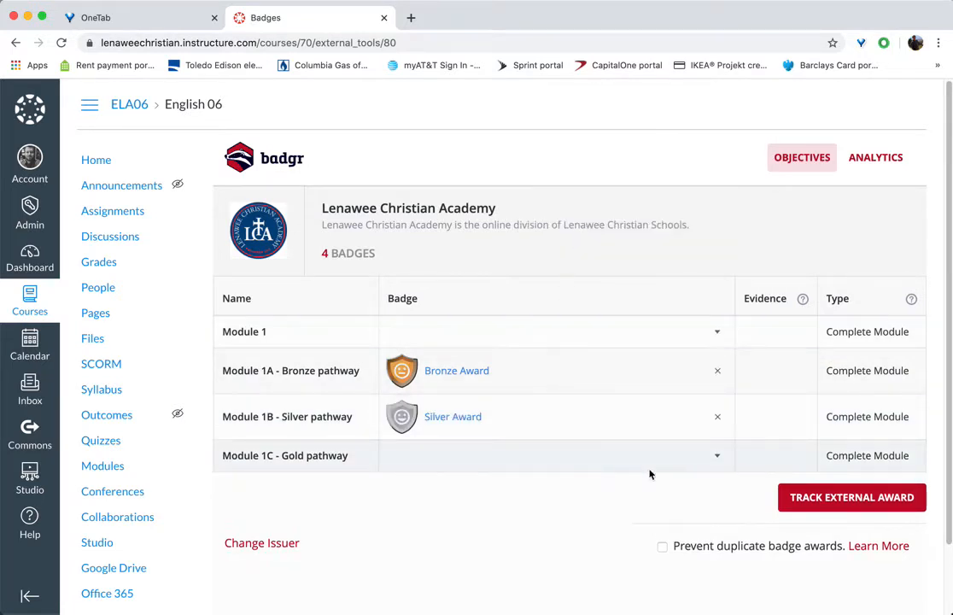
left_click(715, 465)
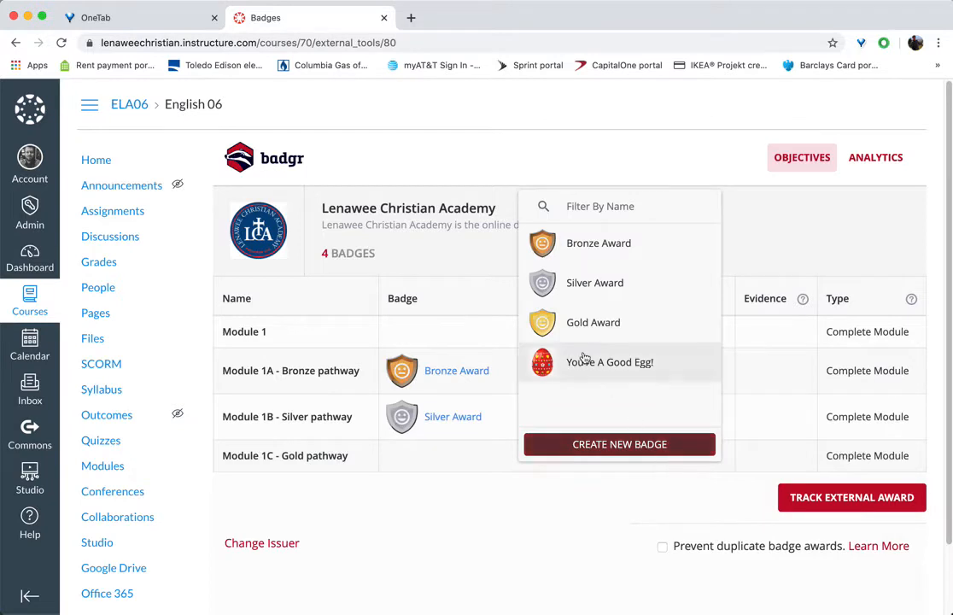
left_click(594, 323)
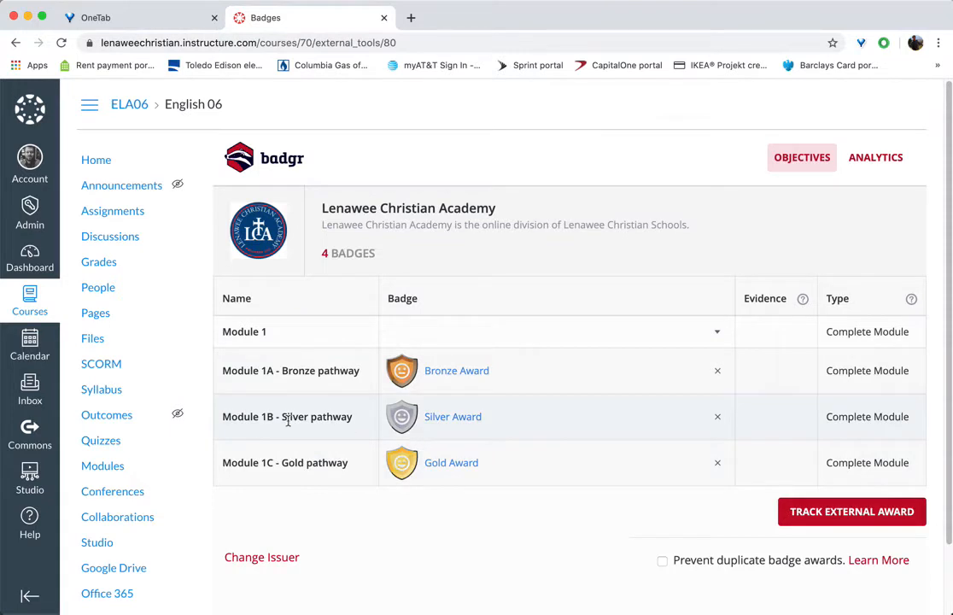
Step: Return to the course home page and start a new item for Module 1A - Bronze pathway with indentation of 1 level
left_click(90, 166)
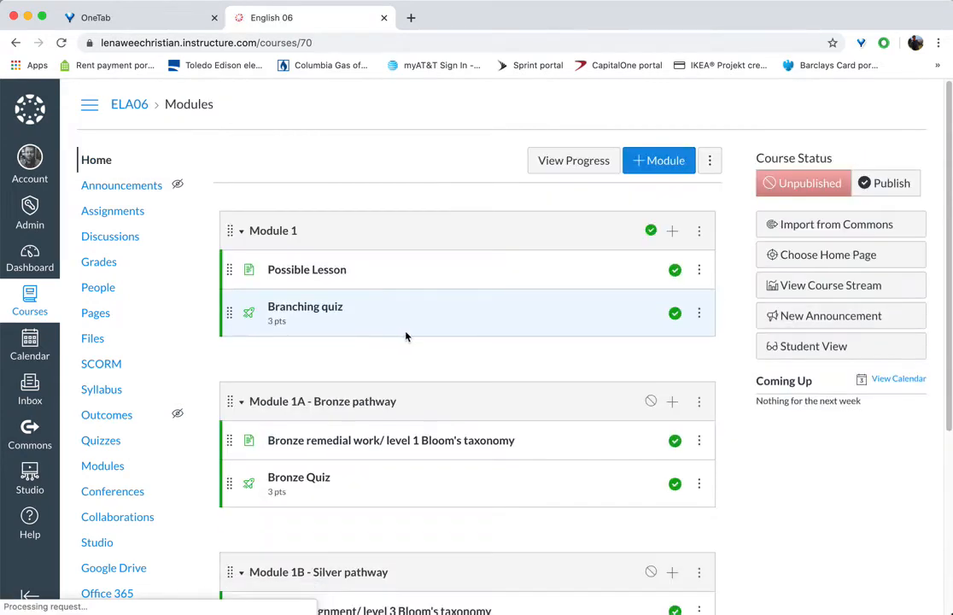
scroll(563, 414, "down", 2)
scroll(558, 425, "down", 1)
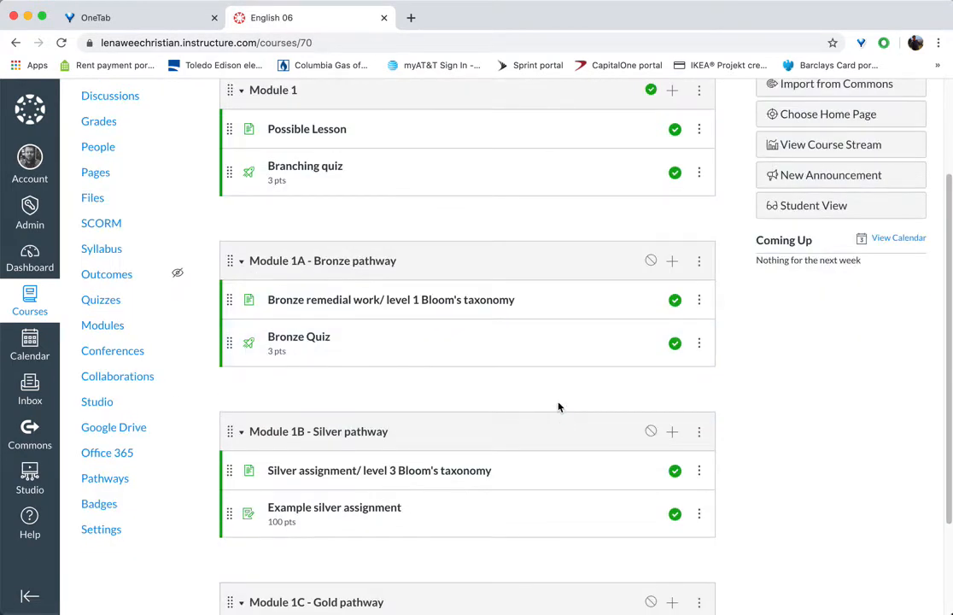
left_click(672, 262)
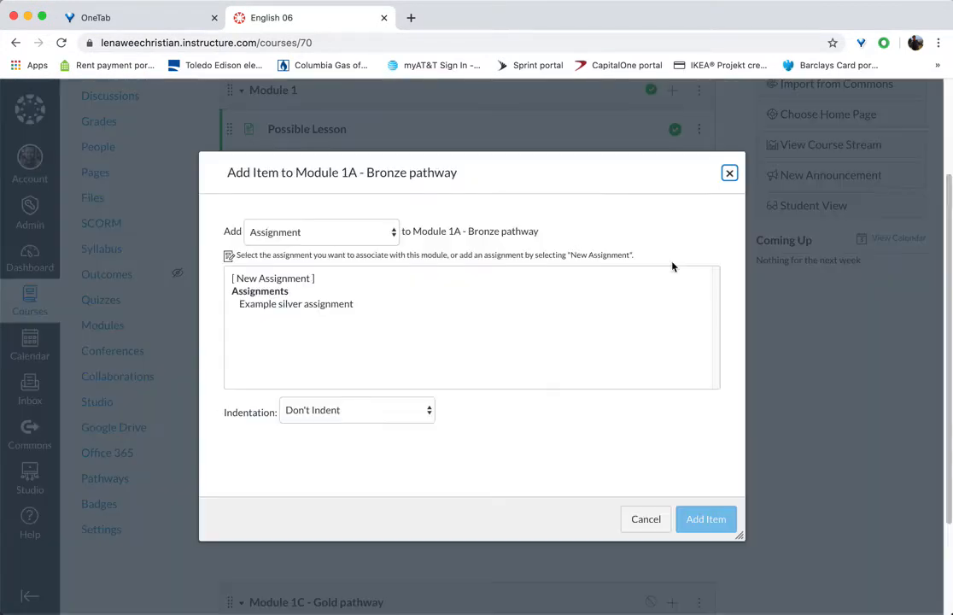
left_click(316, 227)
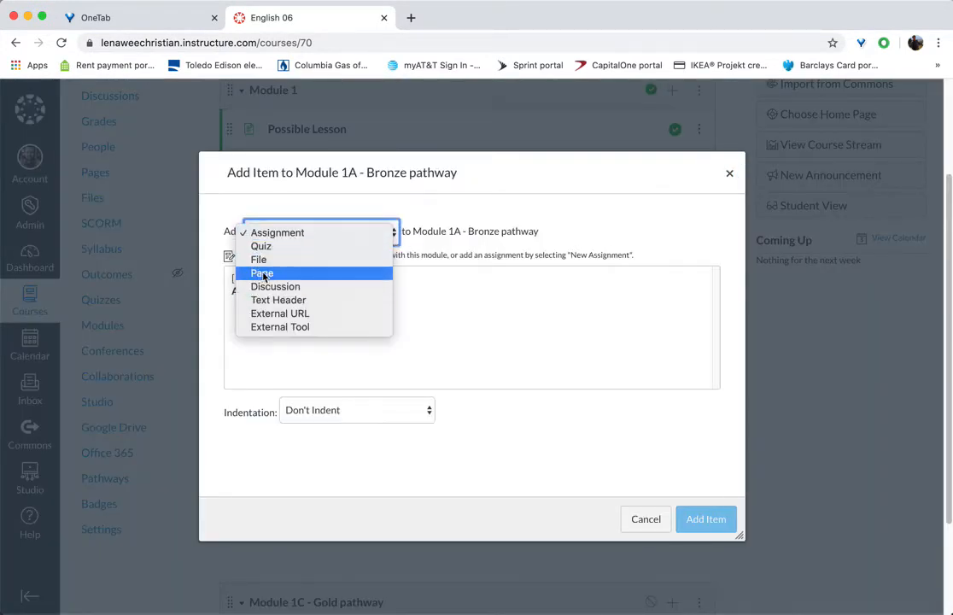
left_click(273, 314)
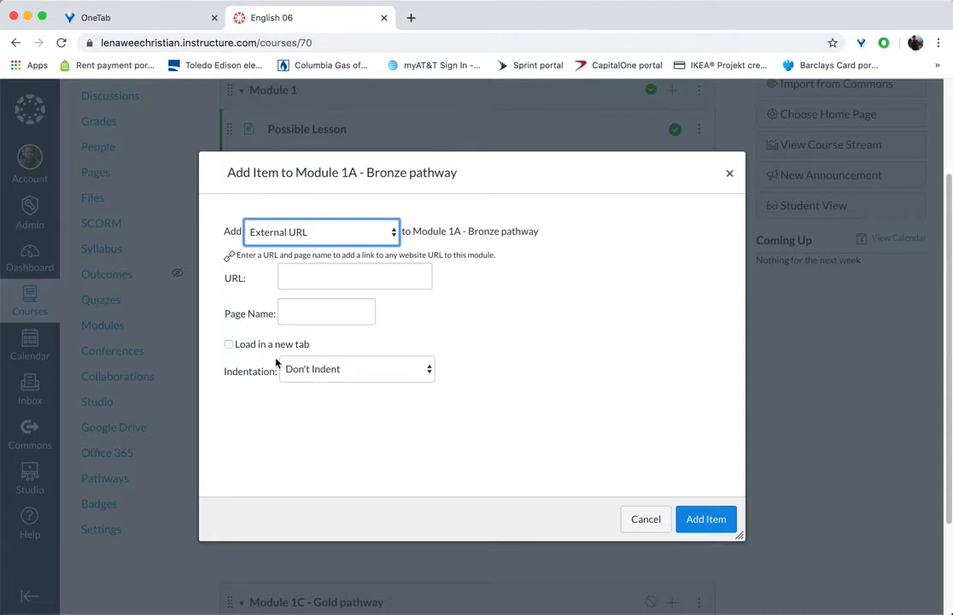
left_click(356, 382)
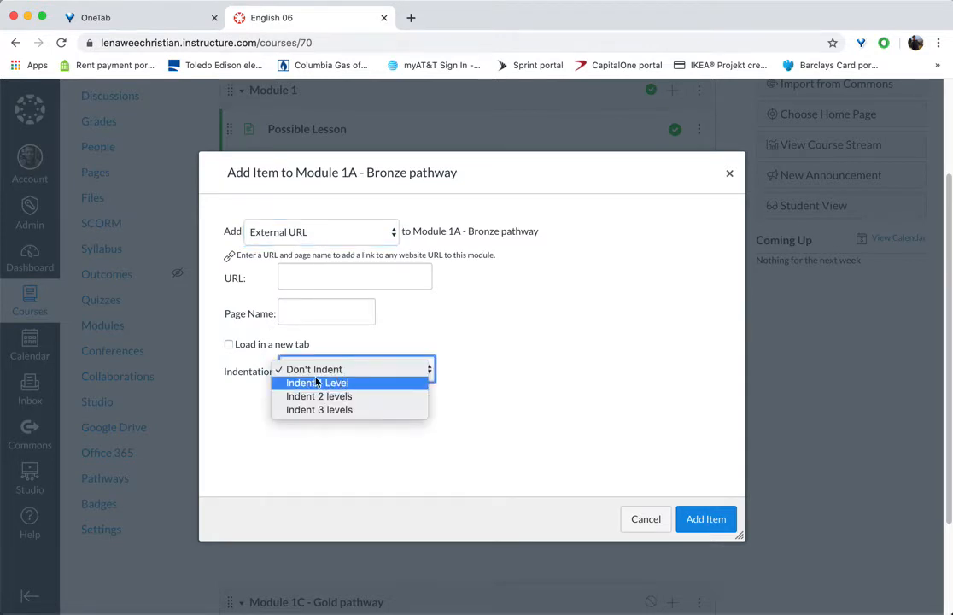
left_click(335, 383)
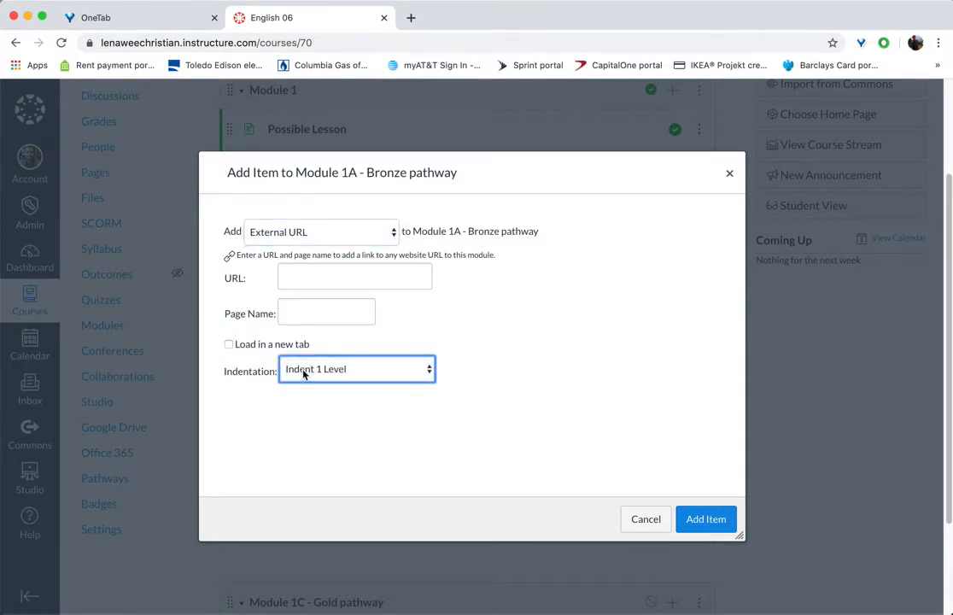
Step: Make the new Module 1A item a Badgr United States external tool, name it "Claim your badge!" and add it
left_click(386, 240)
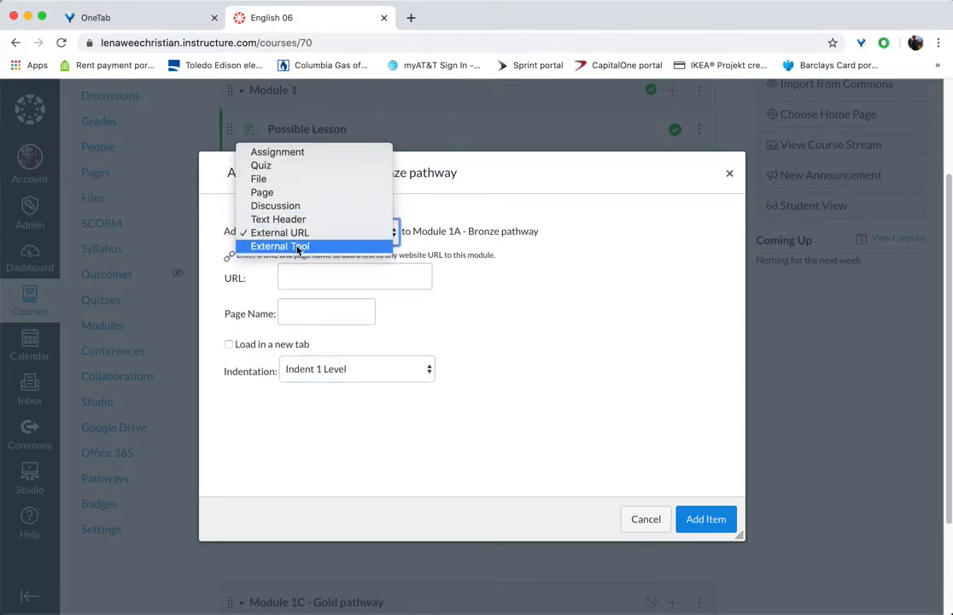
left_click(297, 246)
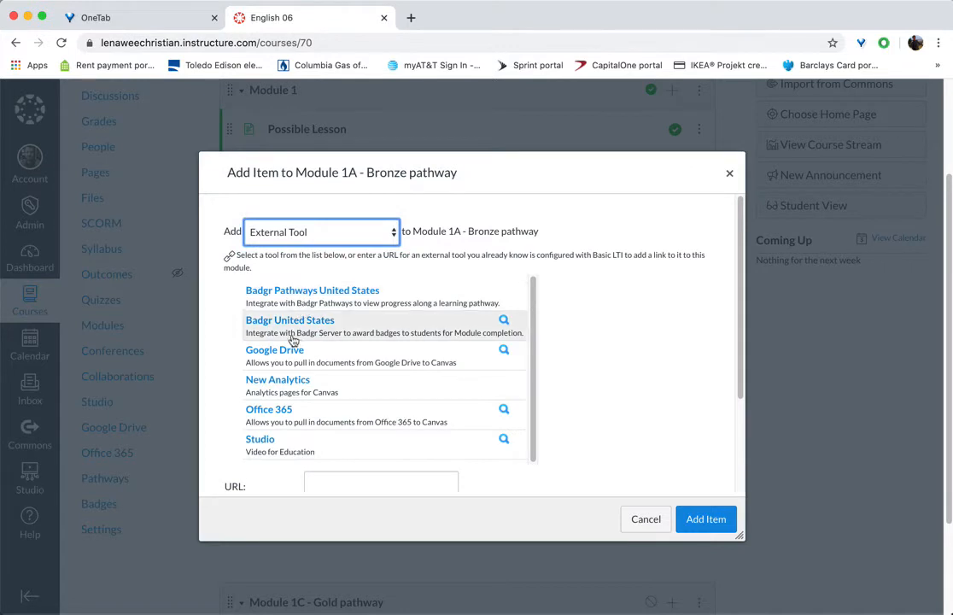
left_click(282, 327)
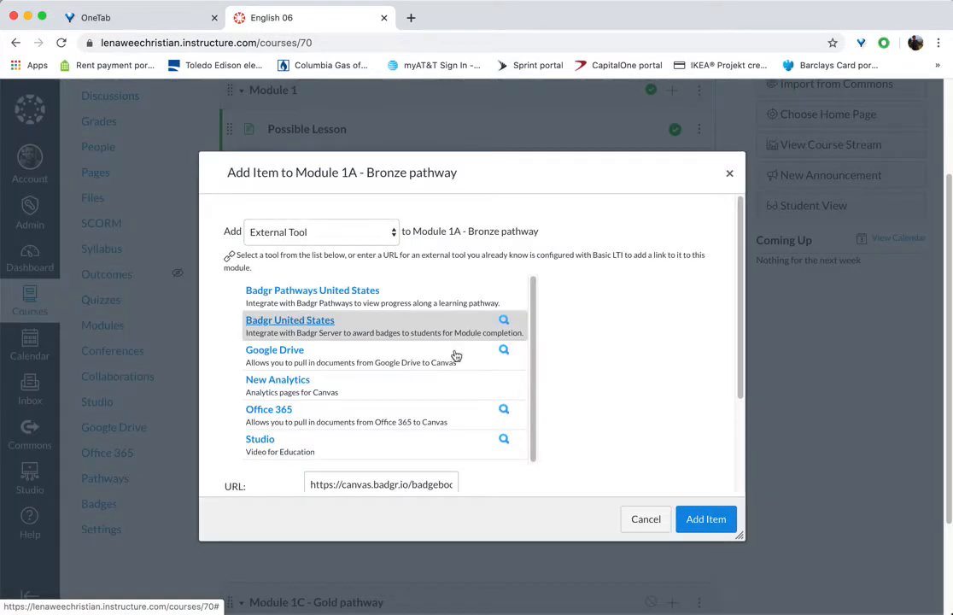
scroll(552, 385, "down", 2)
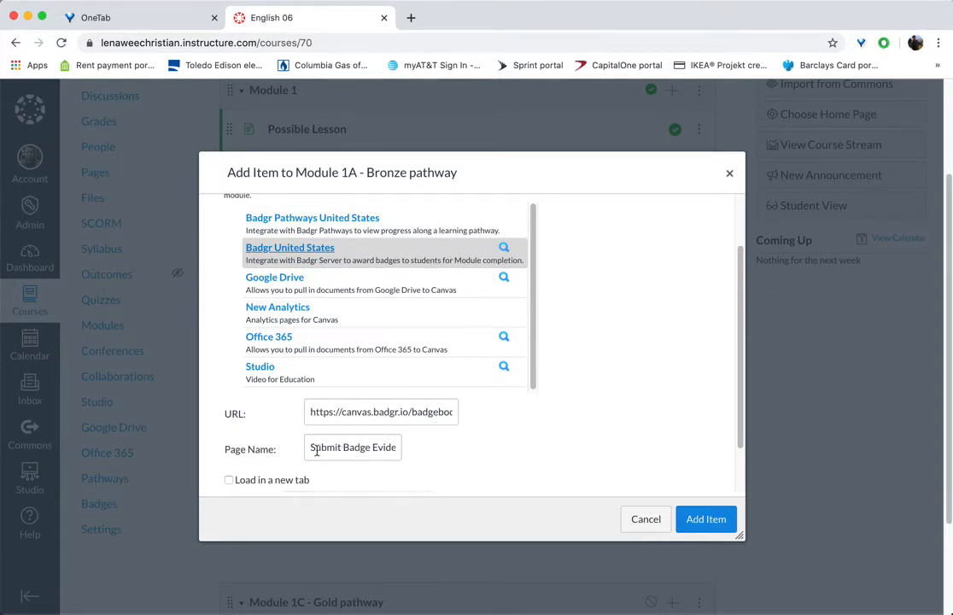
left_click_drag(309, 448, 413, 464)
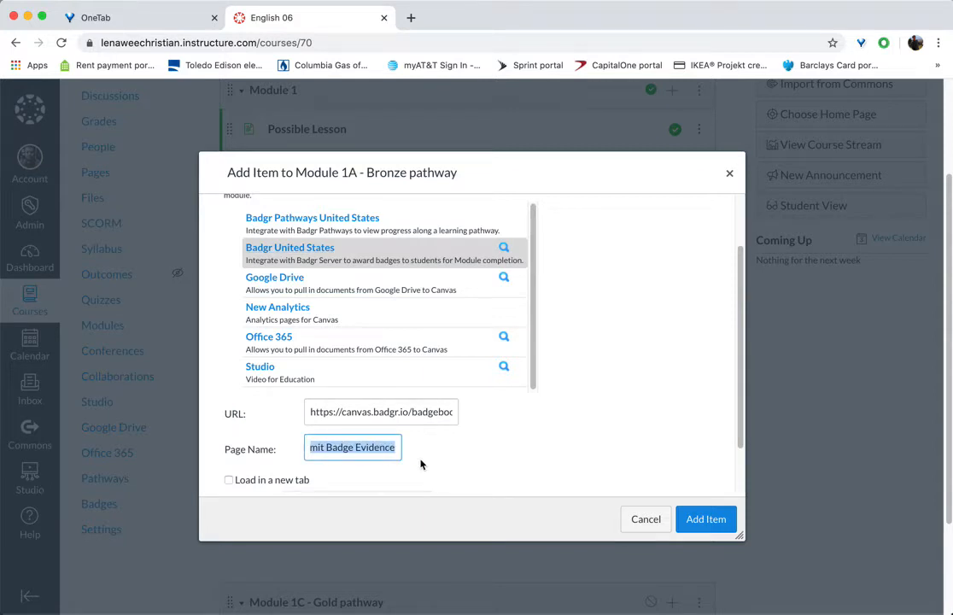
type("C")
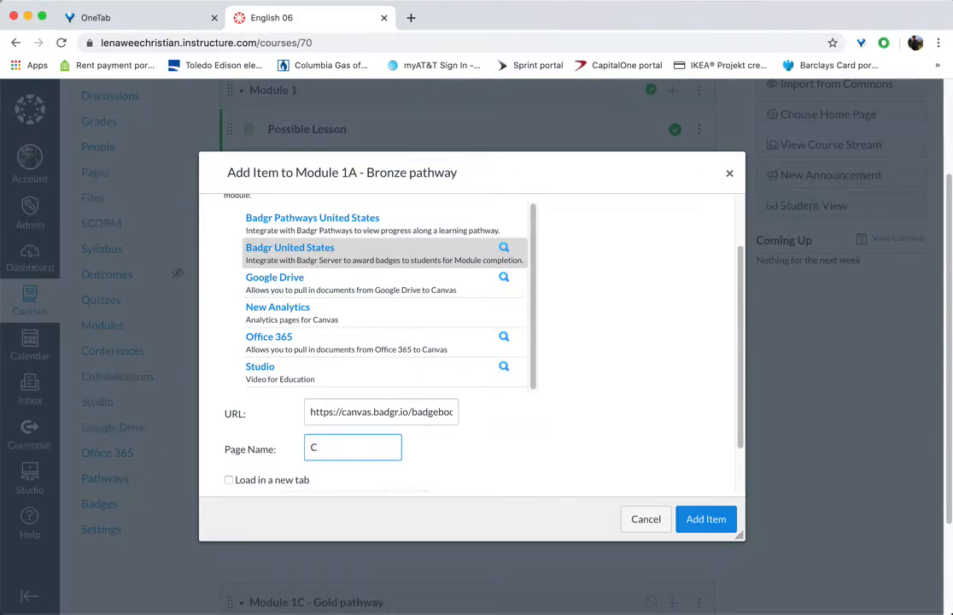
type("laim your badge!")
scroll(589, 448, "down", 2)
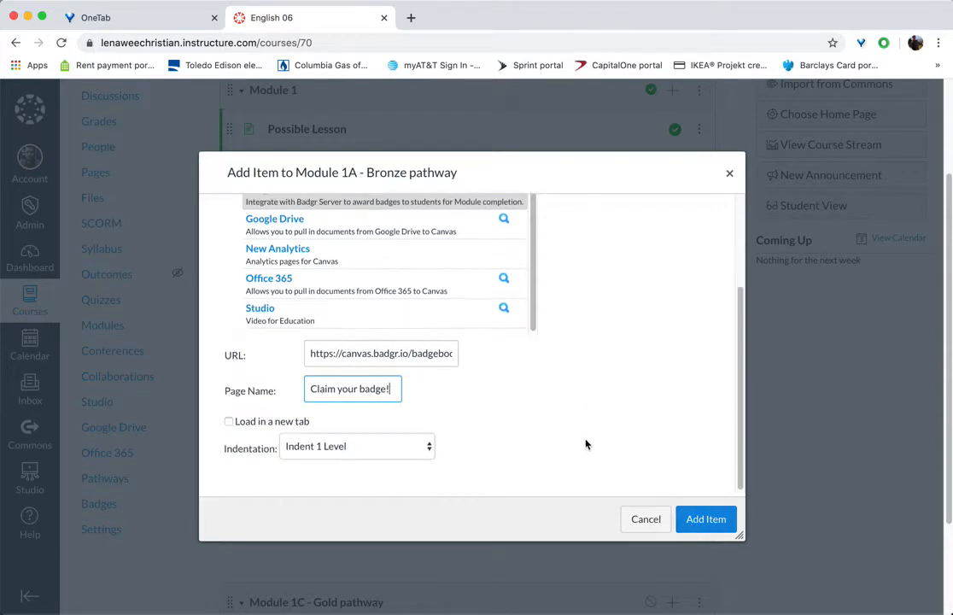
left_click(705, 519)
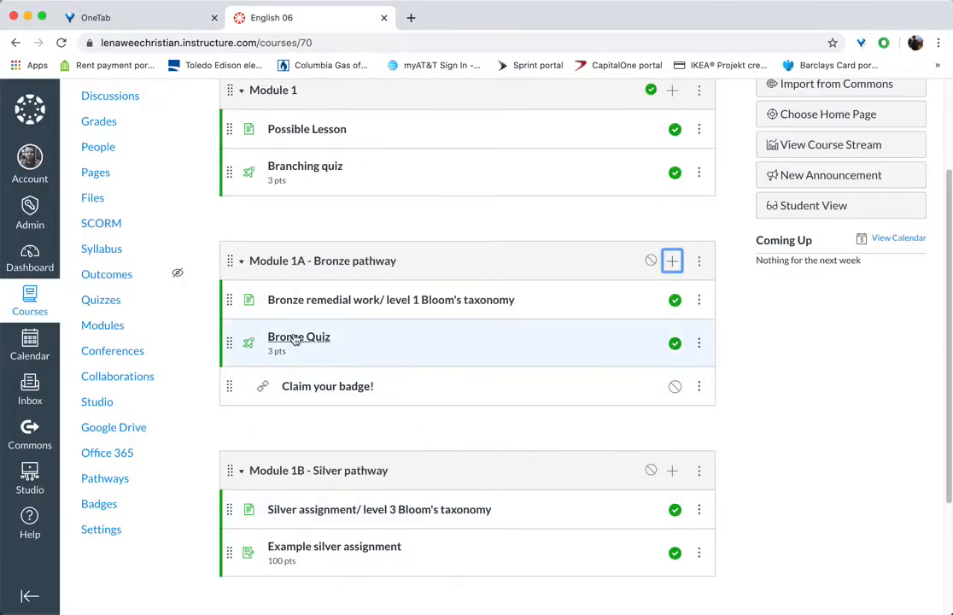
Step: Add the Badgr United States external tool as "Claim your badge!", indented 1 level, to Module 1B - Silver pathway
scroll(291, 367, "up", 1)
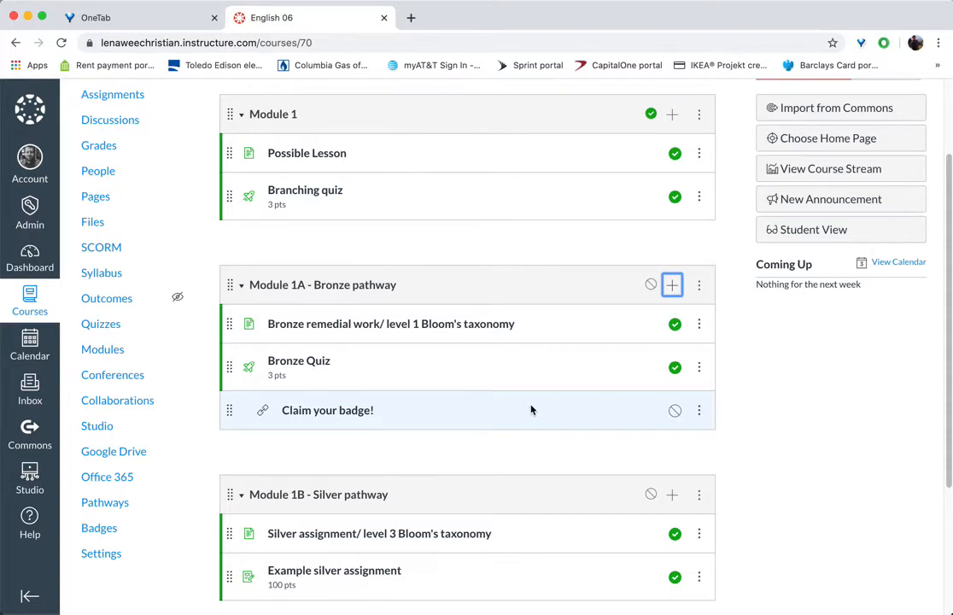
scroll(527, 408, "down", 2)
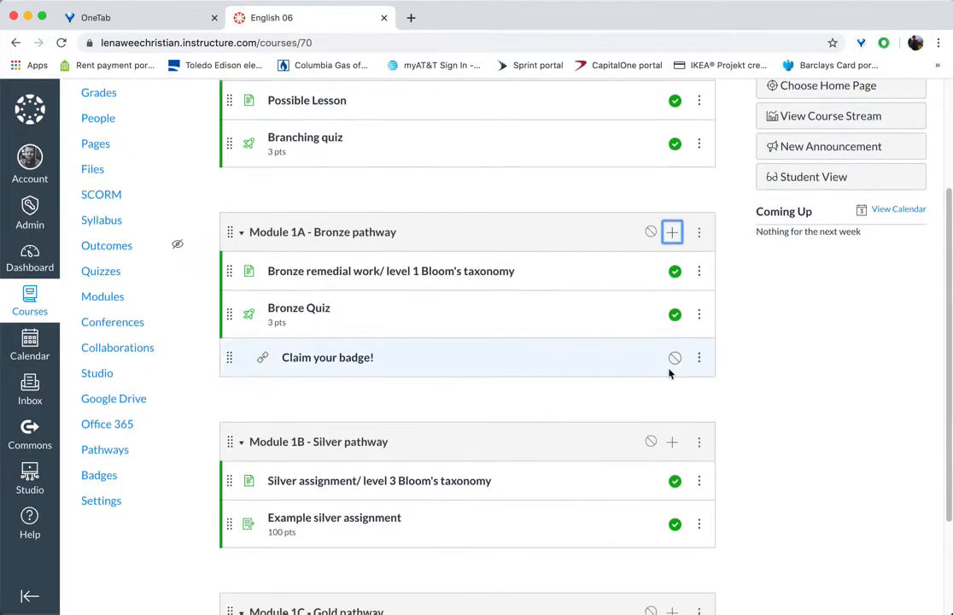
scroll(678, 364, "down", 2)
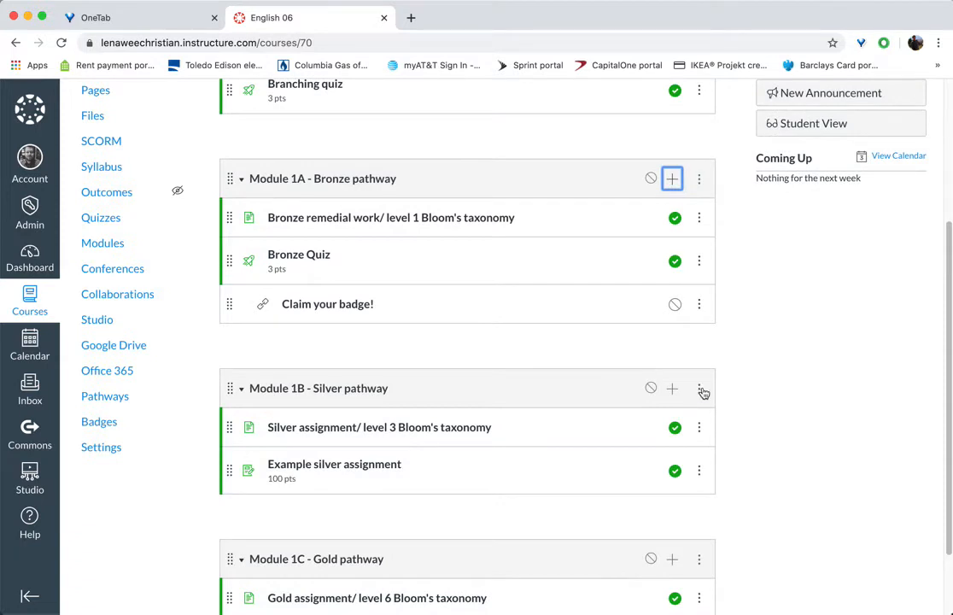
left_click(672, 389)
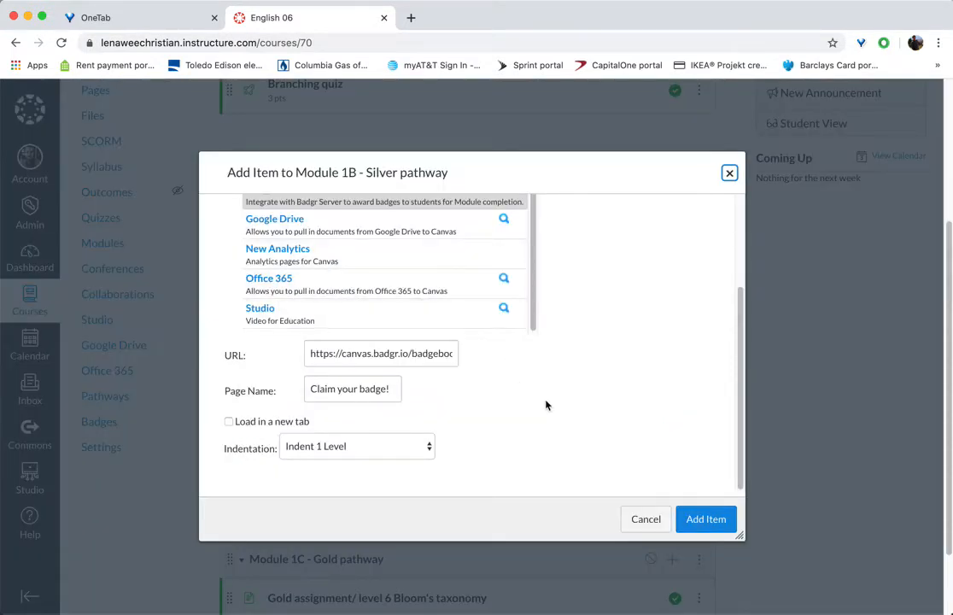
scroll(306, 320, "up", 5)
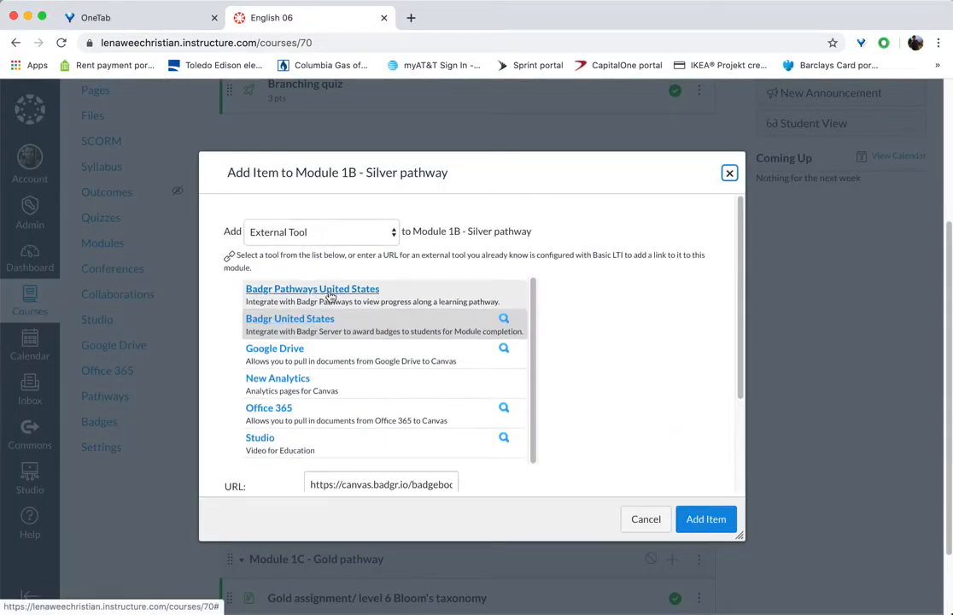
scroll(659, 378, "down", 5)
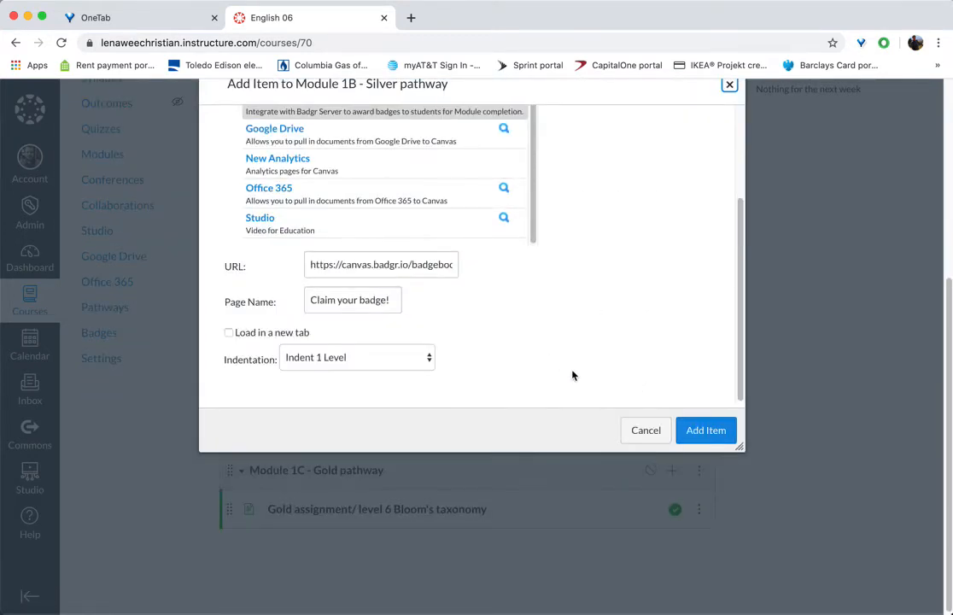
left_click(705, 433)
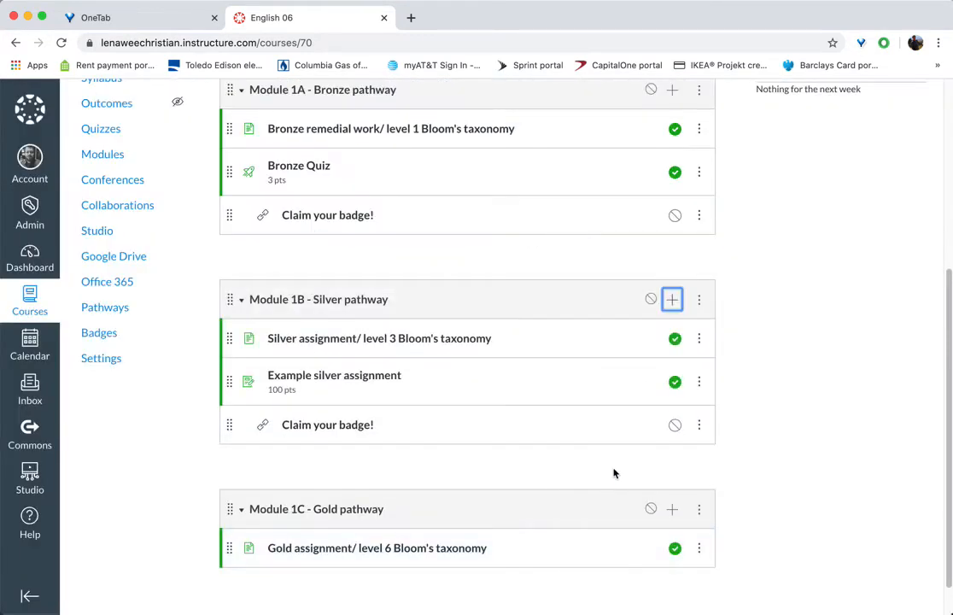
Step: Add the Badgr United States external tool as "Claim your badge!", indented 1 level, to Module 1C - Gold pathway
scroll(623, 465, "down", 1)
left_click(671, 476)
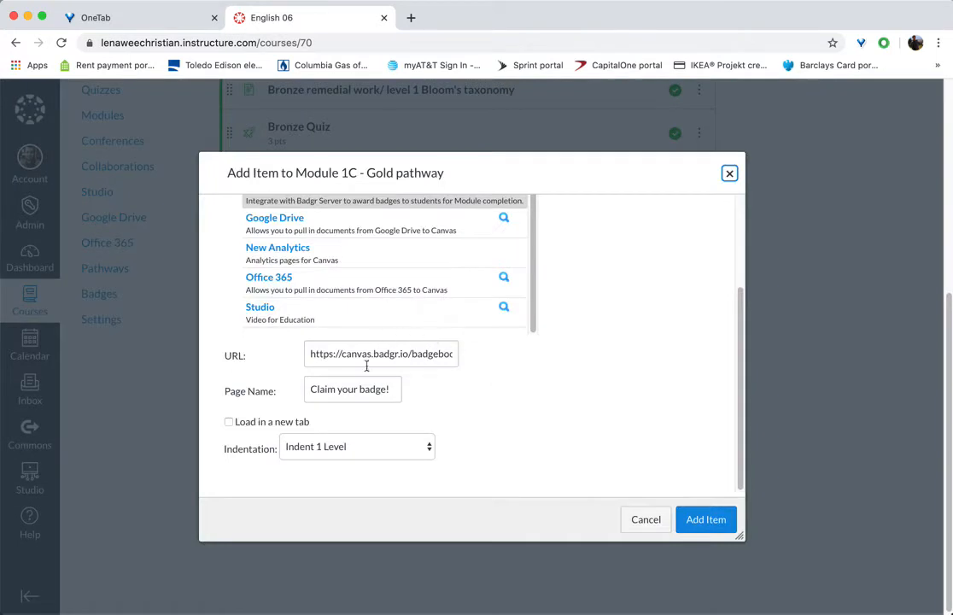
left_click(696, 527)
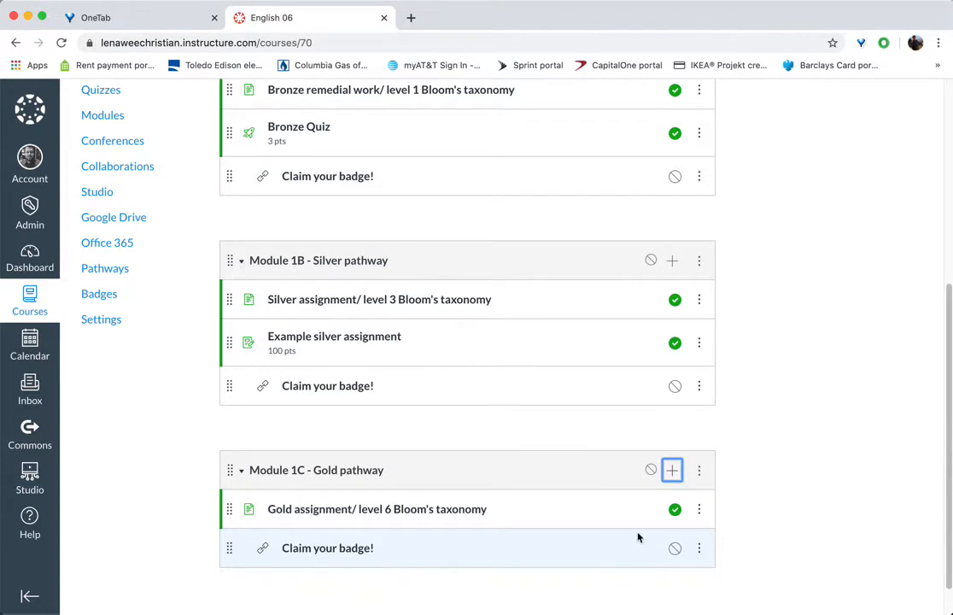
scroll(568, 407, "up", 5)
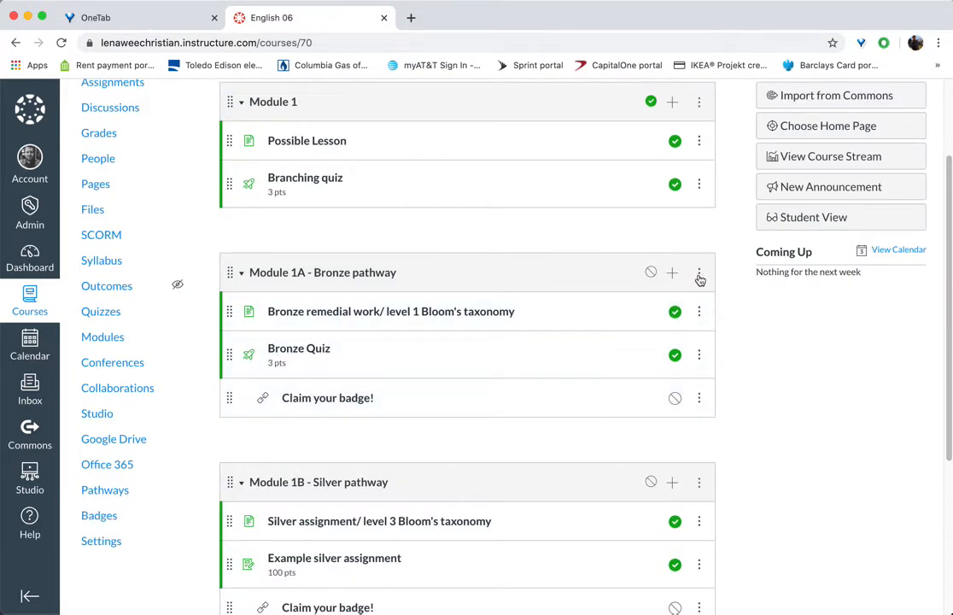
Step: Add a requirement to Module 1A - Bronze pathway that students score at least 2 on the Bronze Quiz, and update the module
left_click(699, 275)
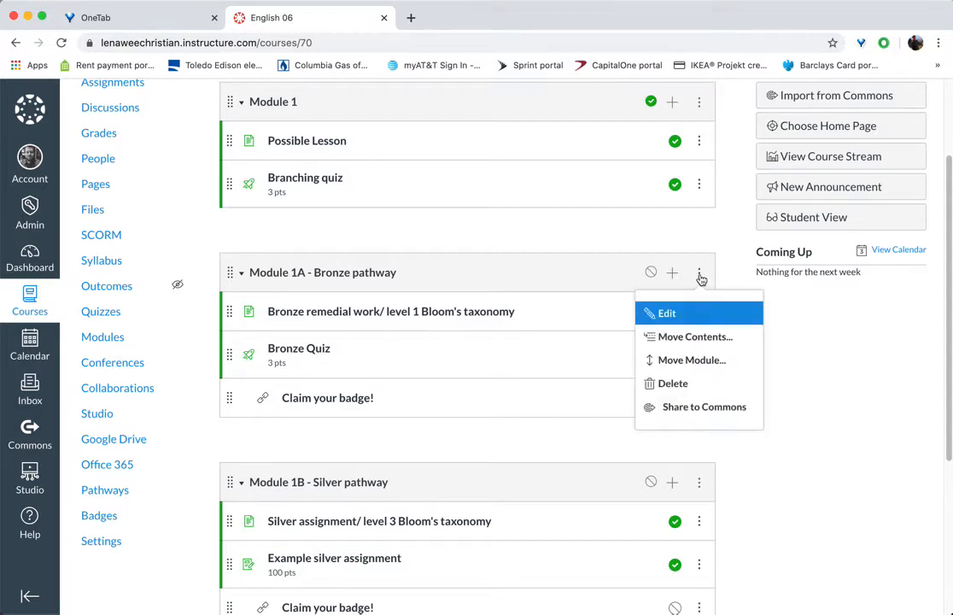
left_click(664, 314)
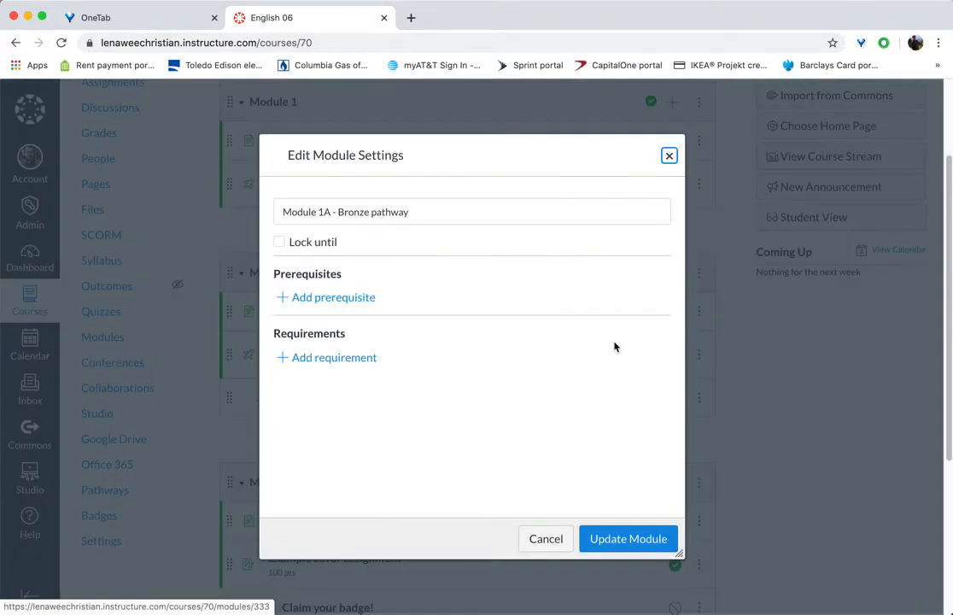
left_click(320, 361)
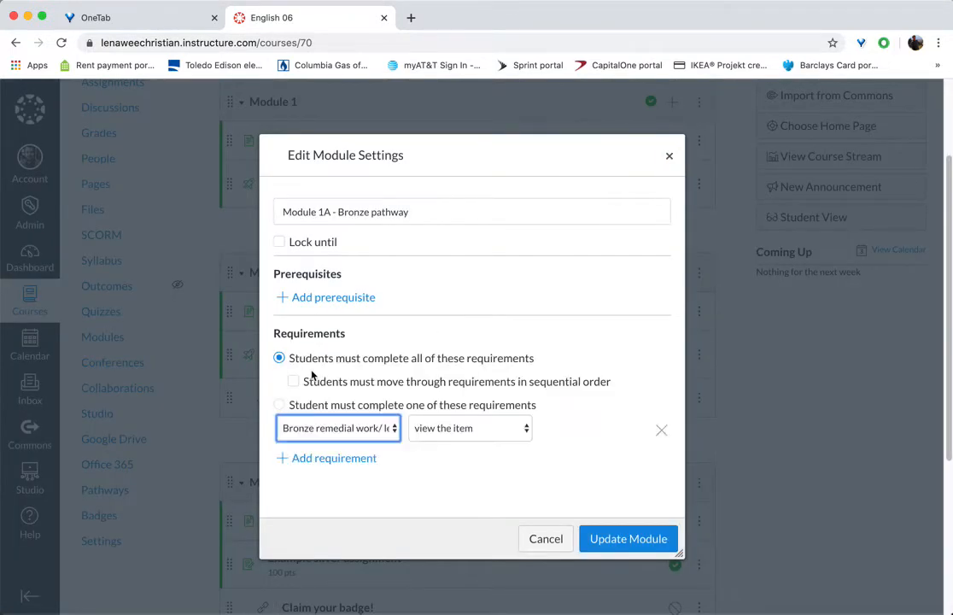
left_click(373, 430)
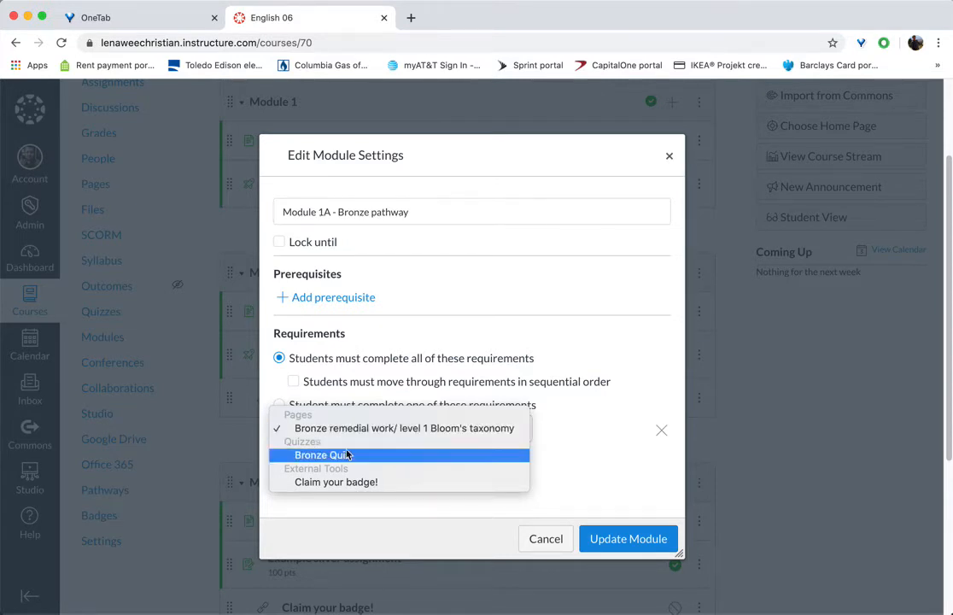
left_click(346, 455)
left_click(451, 428)
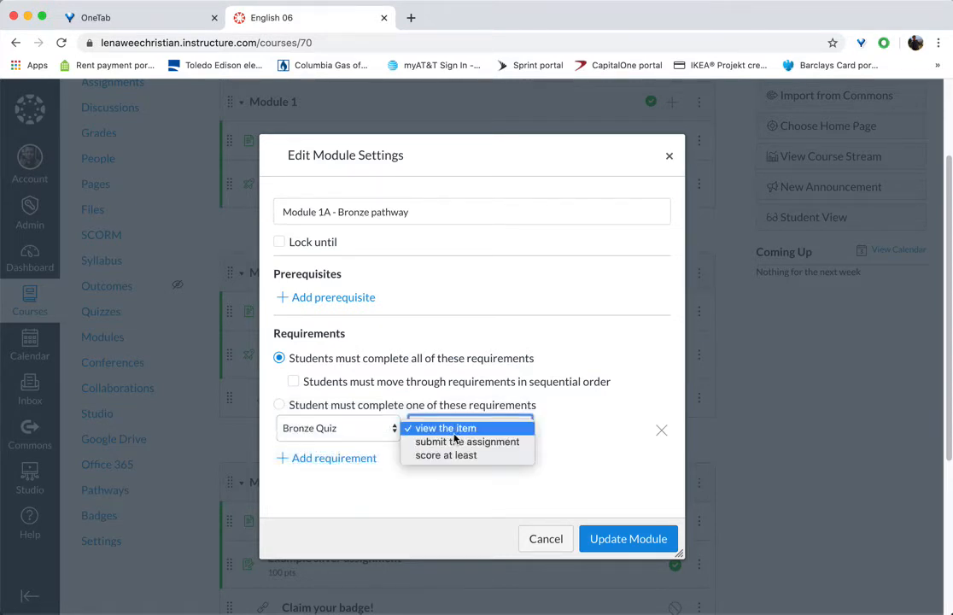
left_click(441, 455)
left_click(549, 432)
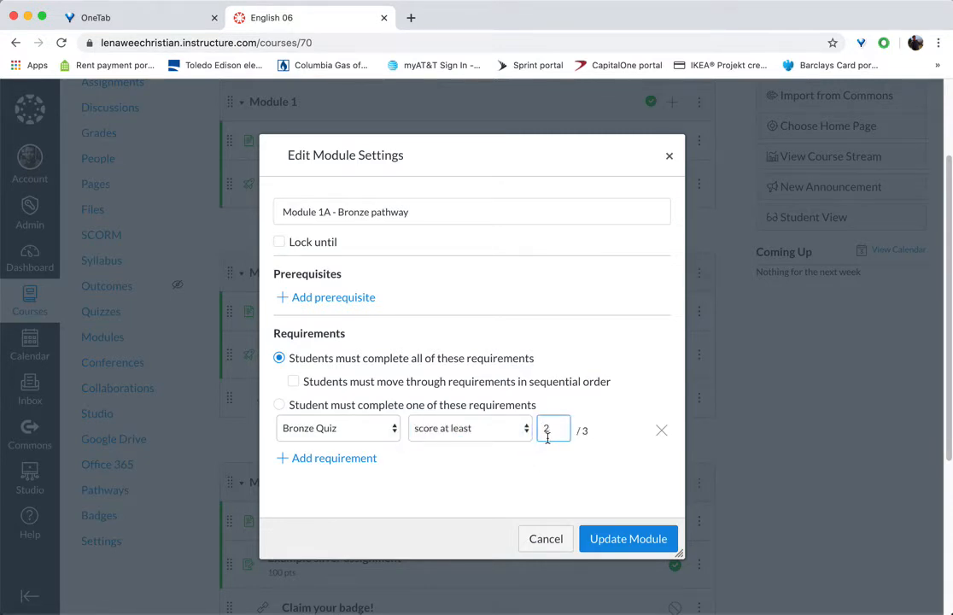
left_click(620, 545)
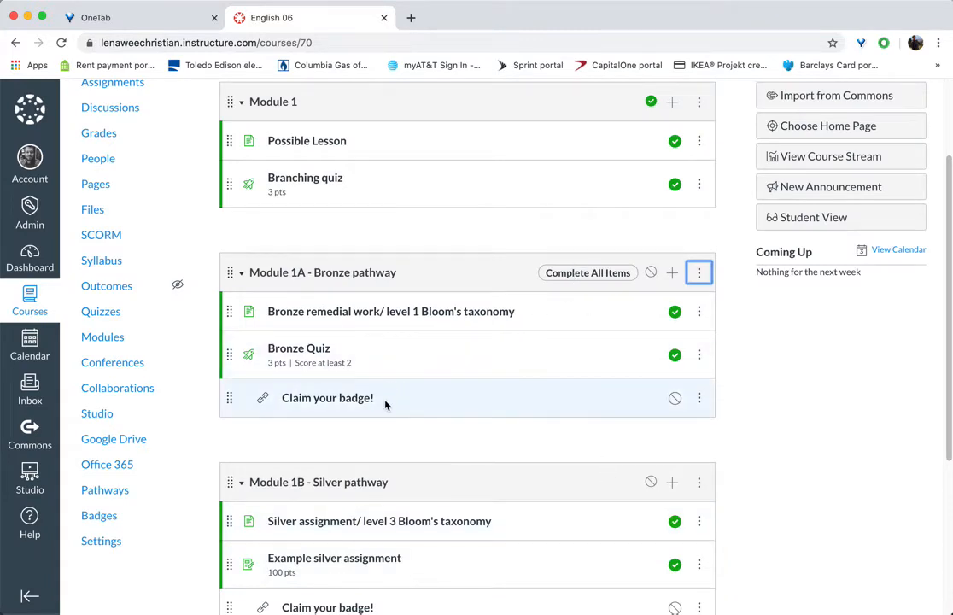
Step: Require students to view both the Silver assignment page and the Example silver assignment in Module 1B - Silver pathway, and update the module
scroll(409, 398, "down", 1)
scroll(408, 400, "down", 2)
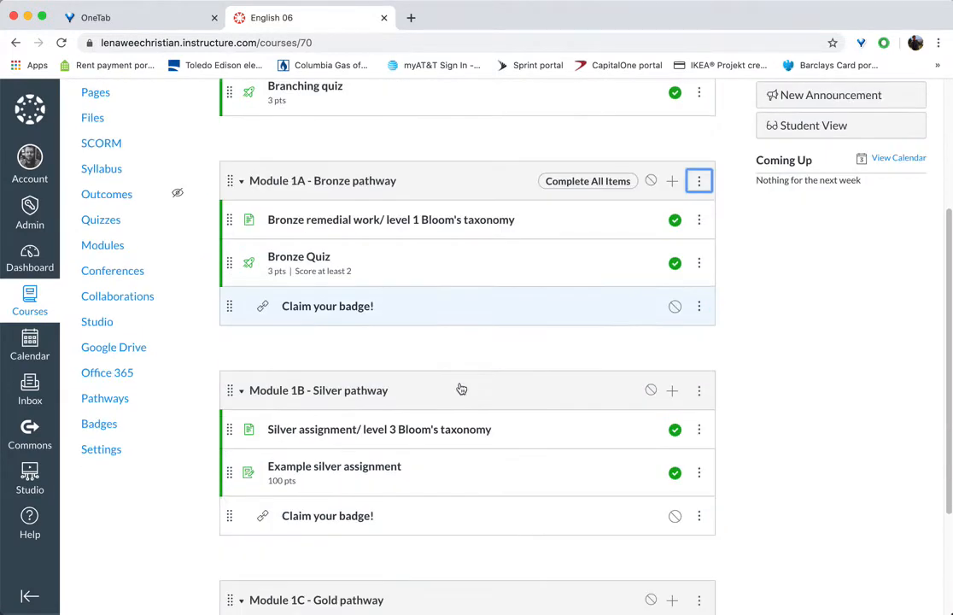
left_click(700, 392)
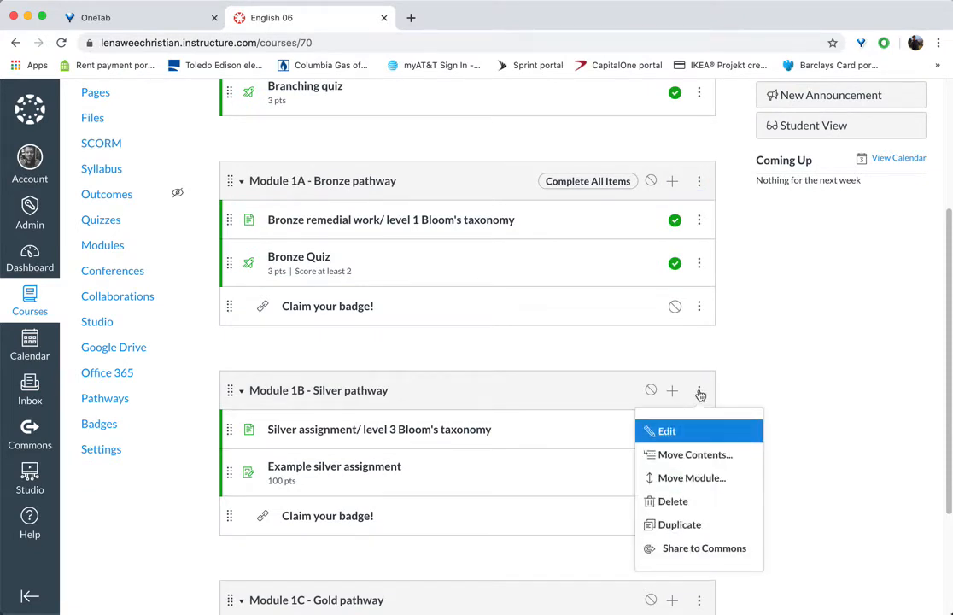
left_click(669, 432)
left_click(350, 358)
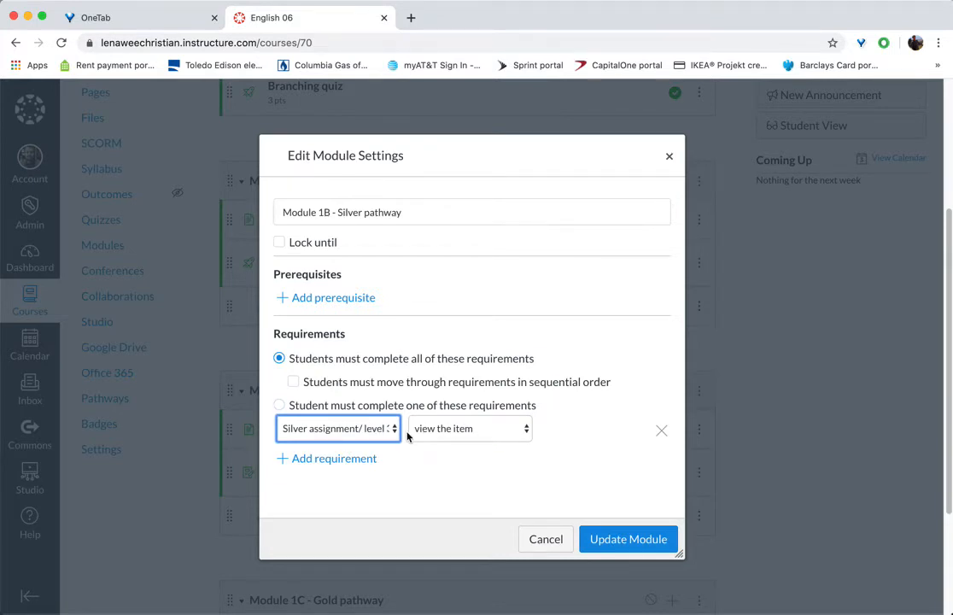
scroll(482, 432, "down", 1)
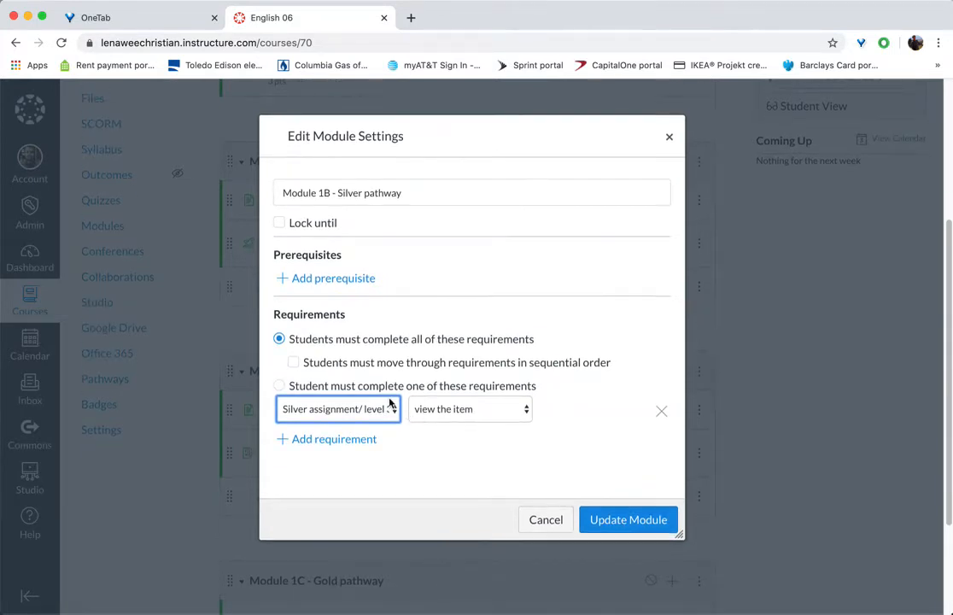
left_click(316, 440)
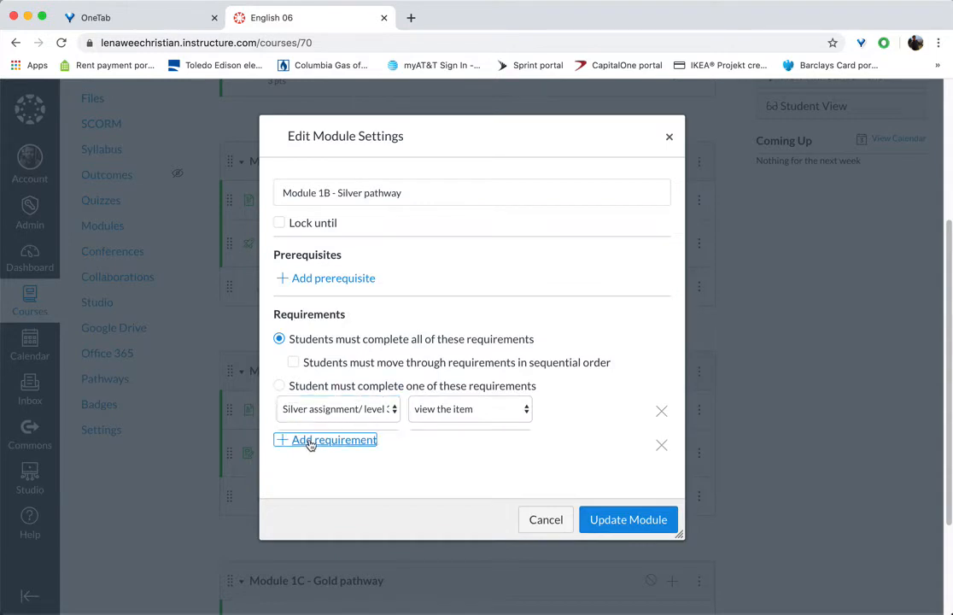
left_click(382, 450)
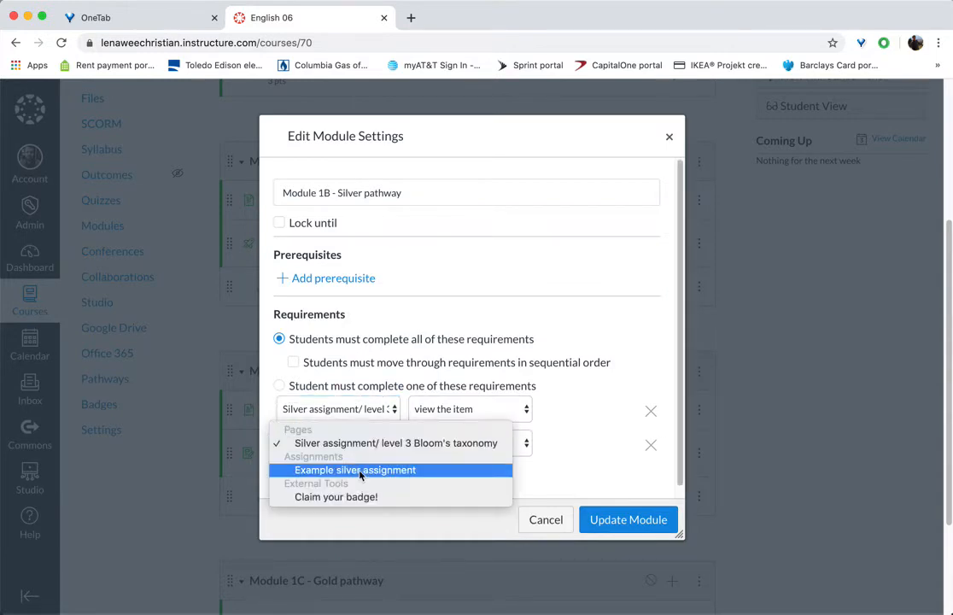
left_click(359, 471)
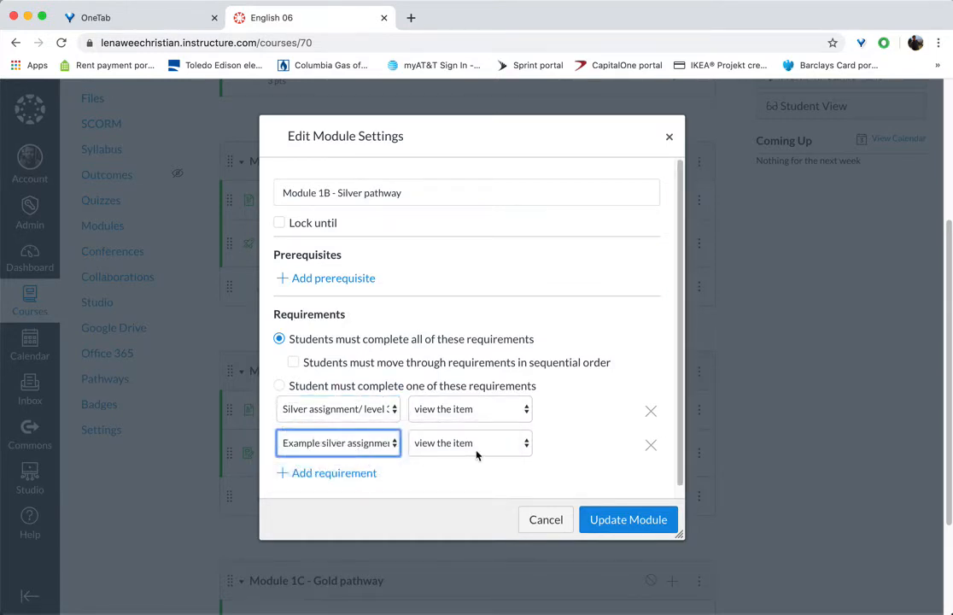
left_click(609, 524)
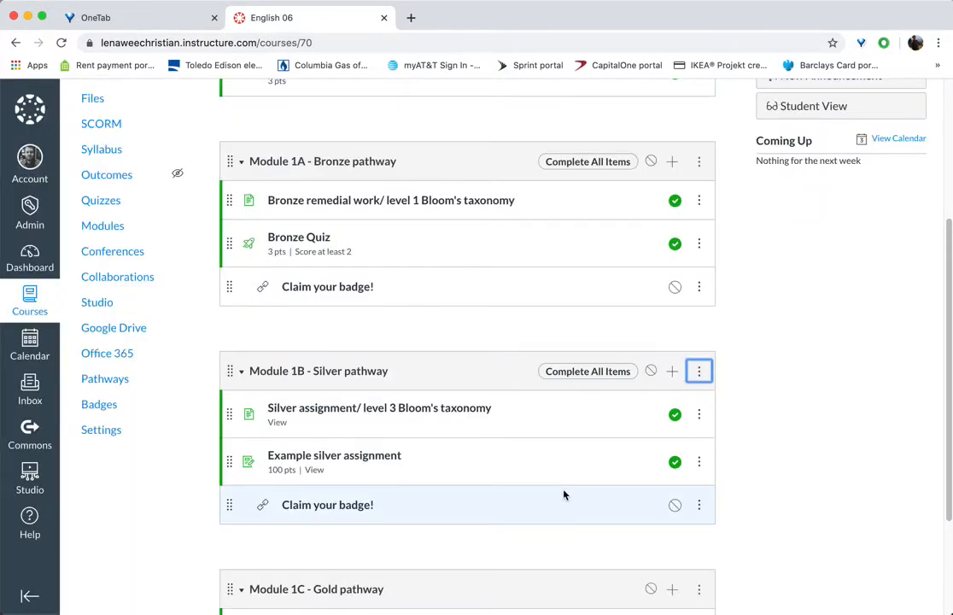
Step: Add a requirement to Module 1C - Gold pathway that students view the Gold assignment page, and update the module
scroll(564, 497, "down", 1)
scroll(565, 496, "down", 2)
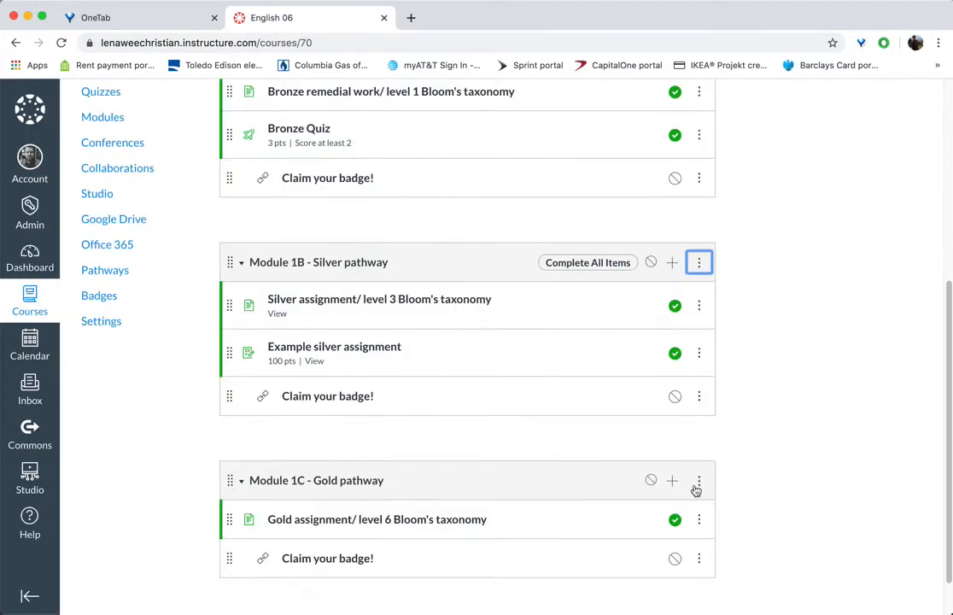
left_click(699, 480)
left_click(686, 529)
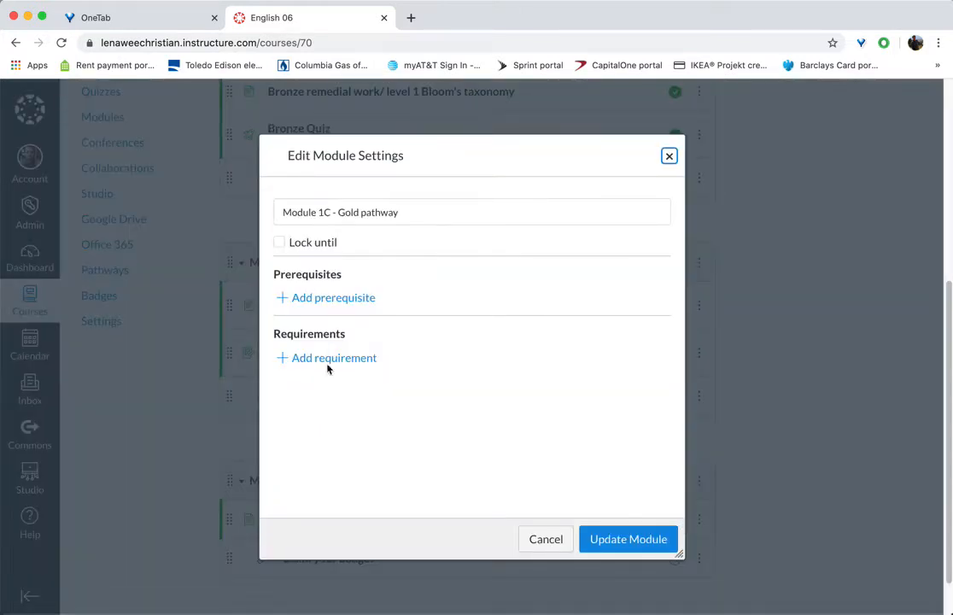
left_click(321, 358)
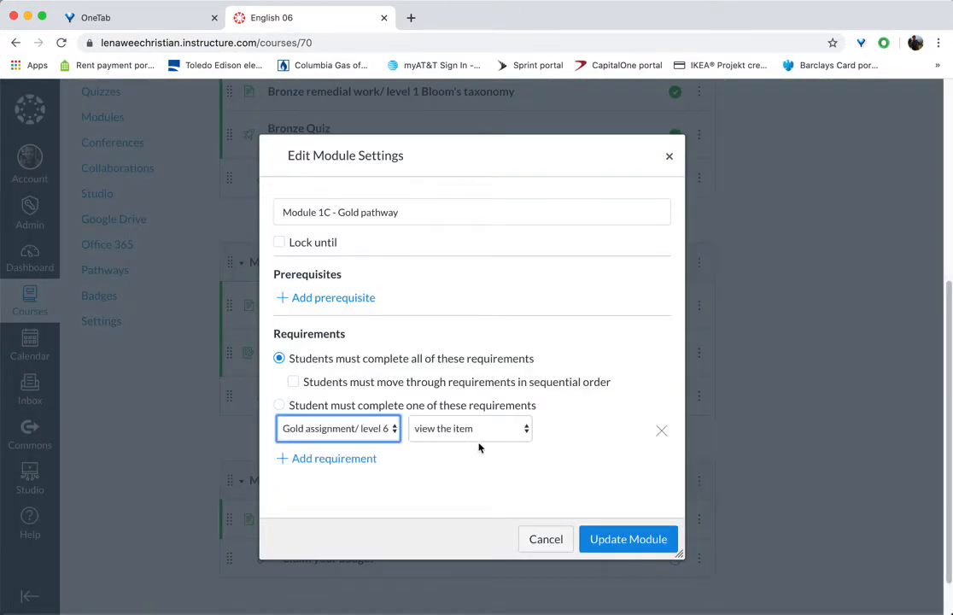
left_click(642, 540)
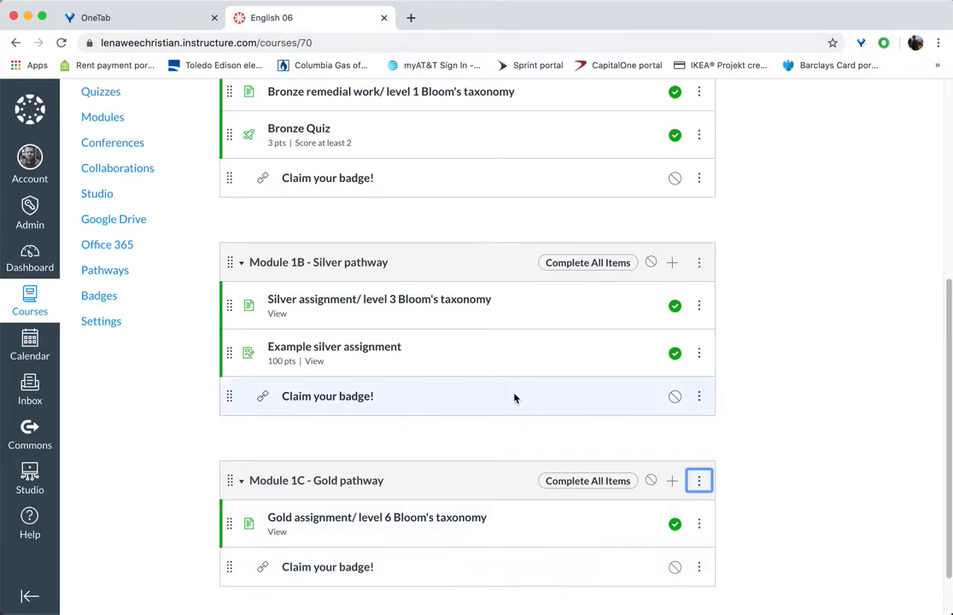
Step: Look back over the pathway modules and go to the course's assignments list
scroll(444, 278, "up", 1)
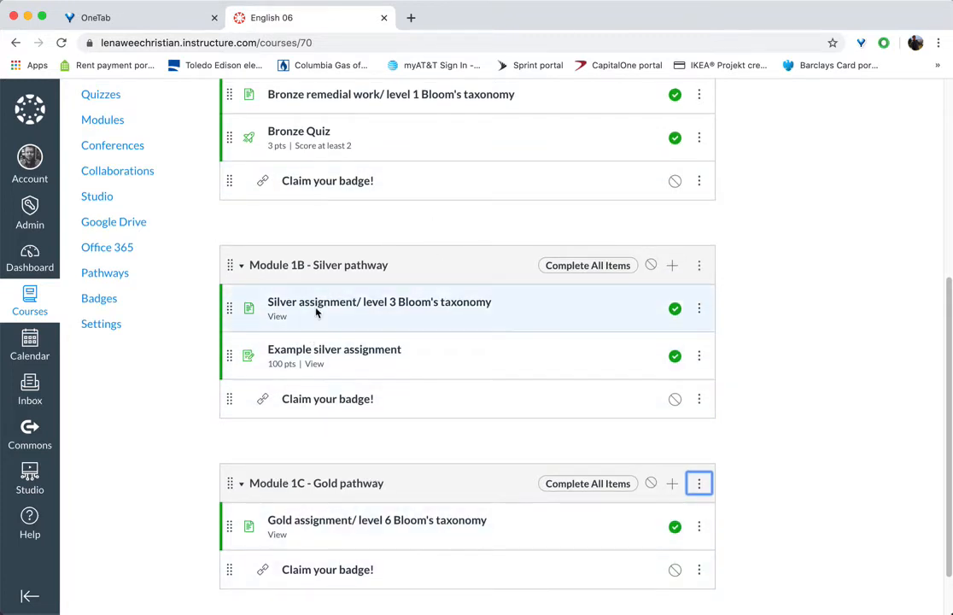
scroll(342, 318, "up", 3)
scroll(325, 322, "up", 3)
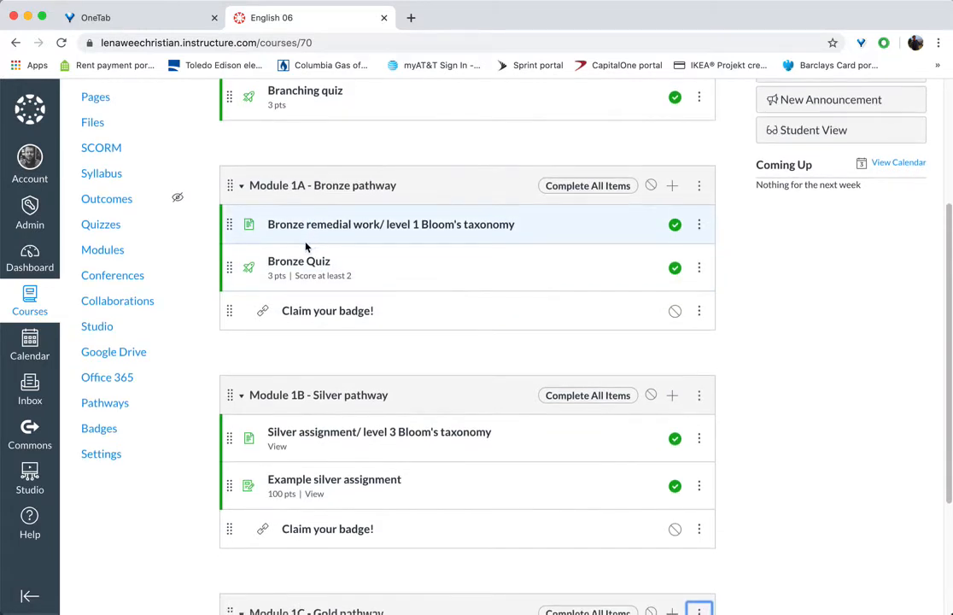
scroll(304, 247, "up", 10)
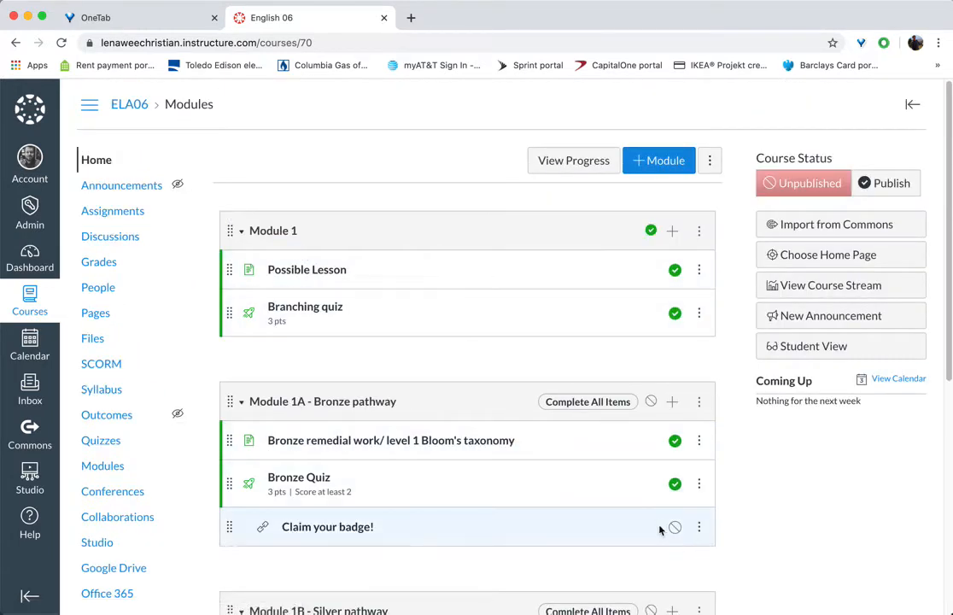
left_click(123, 214)
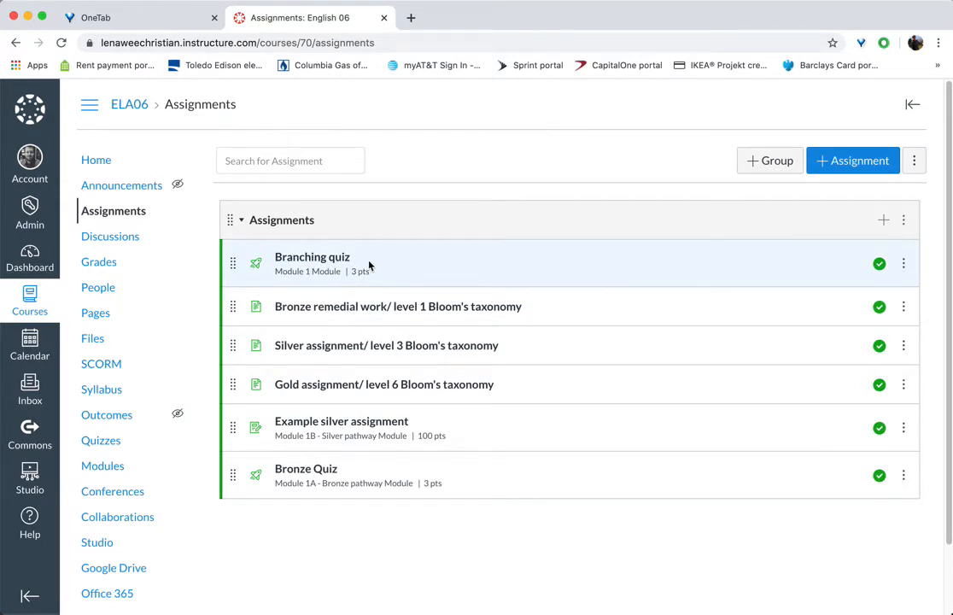
left_click(905, 264)
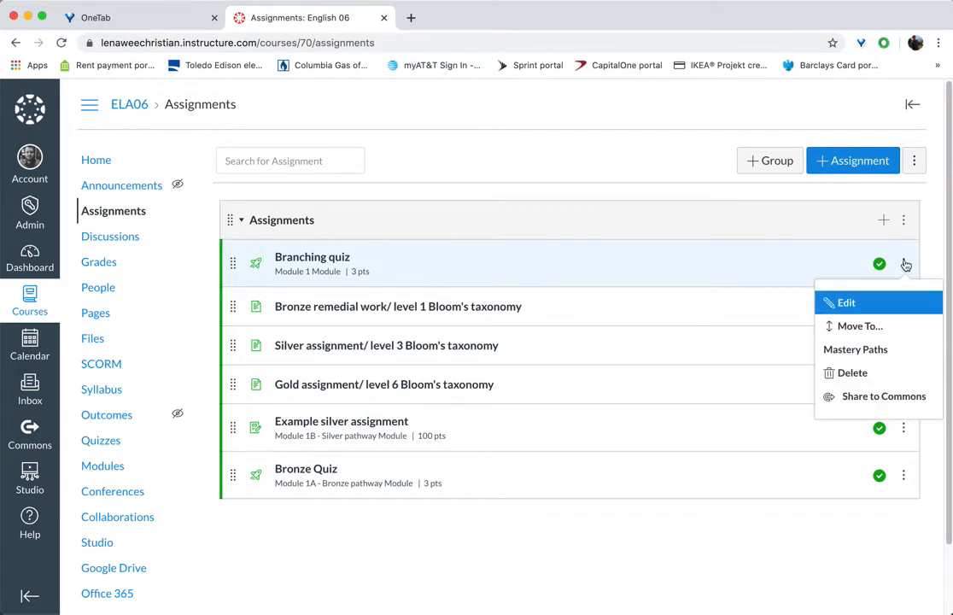
left_click(843, 303)
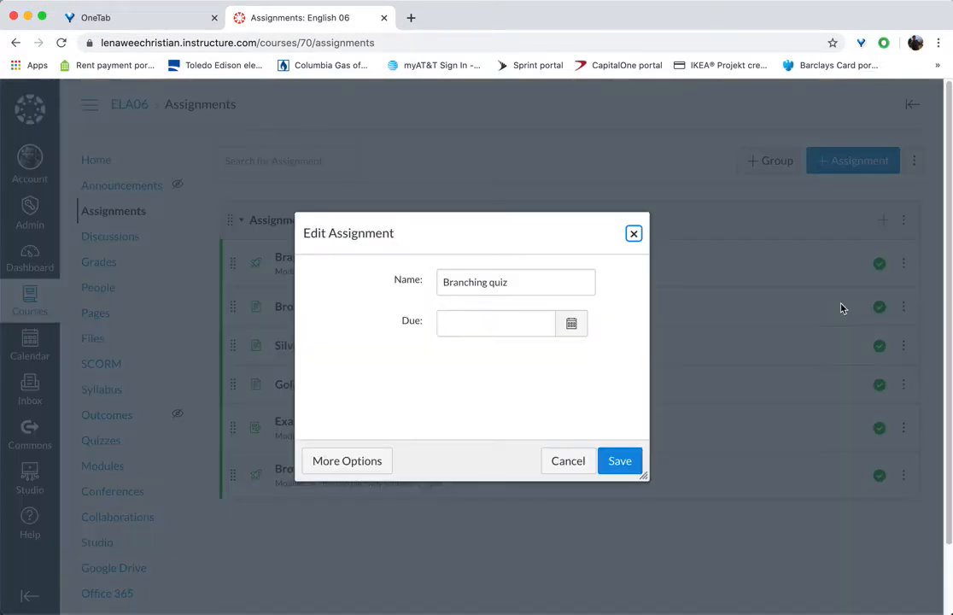
left_click(633, 234)
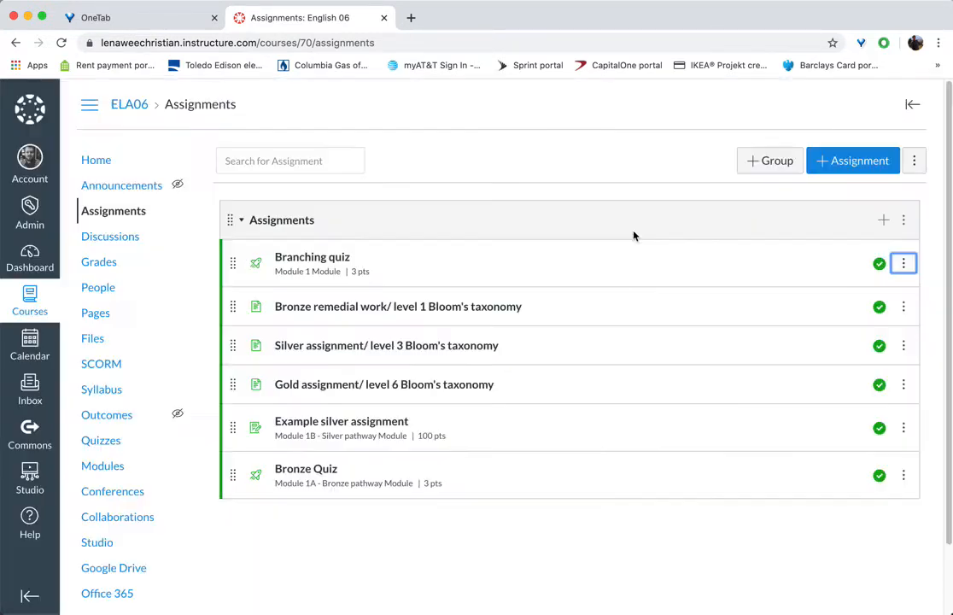
Step: Review the Branching quiz's options, restrictions and assign-to settings in its editor, save the quiz and return to the assignments list
left_click(324, 260)
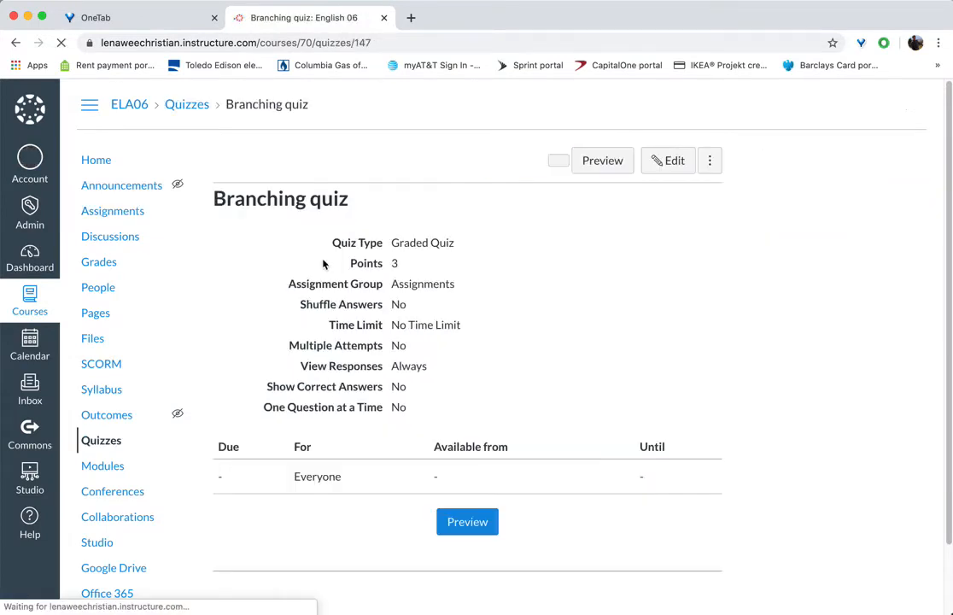
left_click(667, 162)
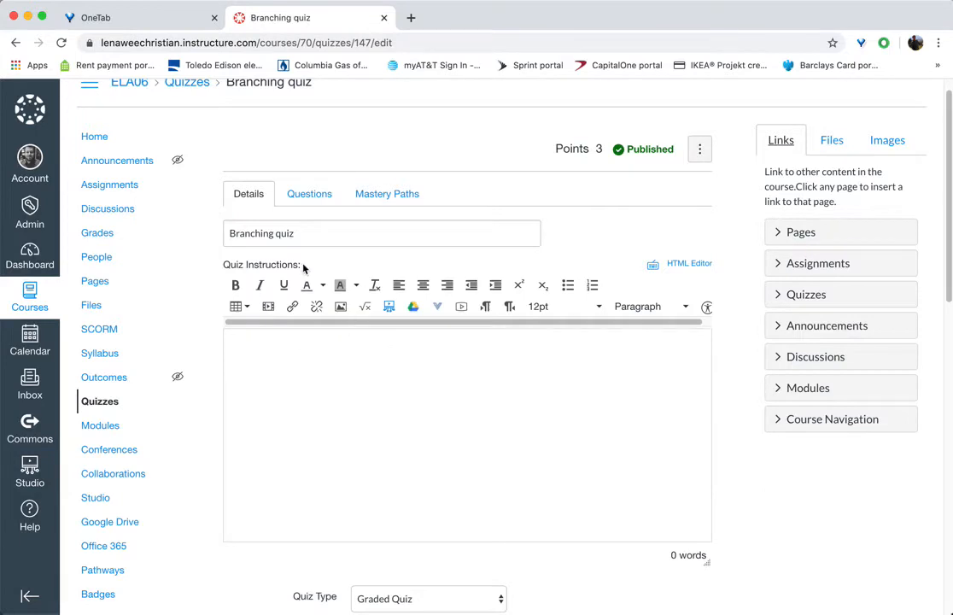
scroll(408, 367, "down", 5)
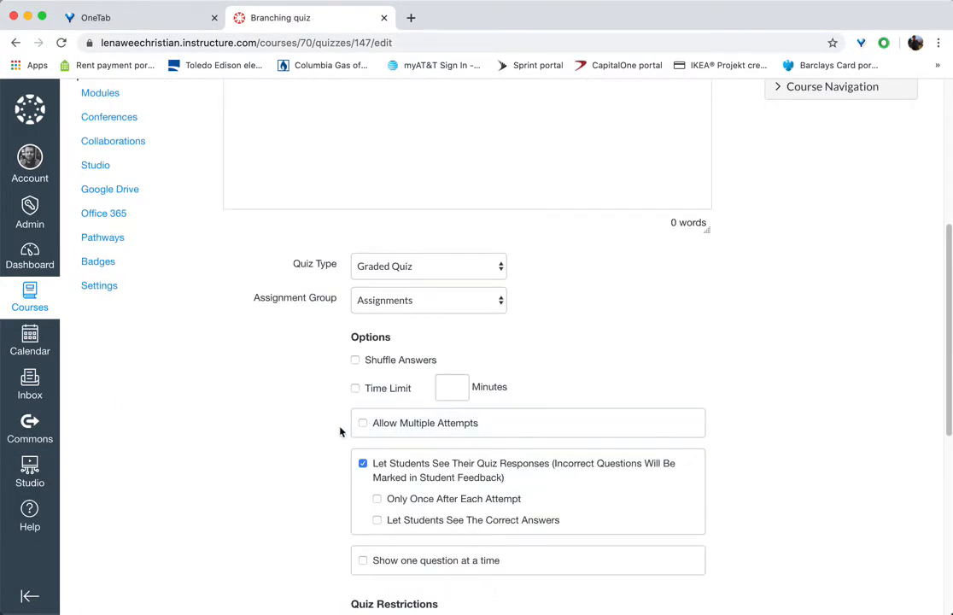
scroll(421, 452, "down", 2)
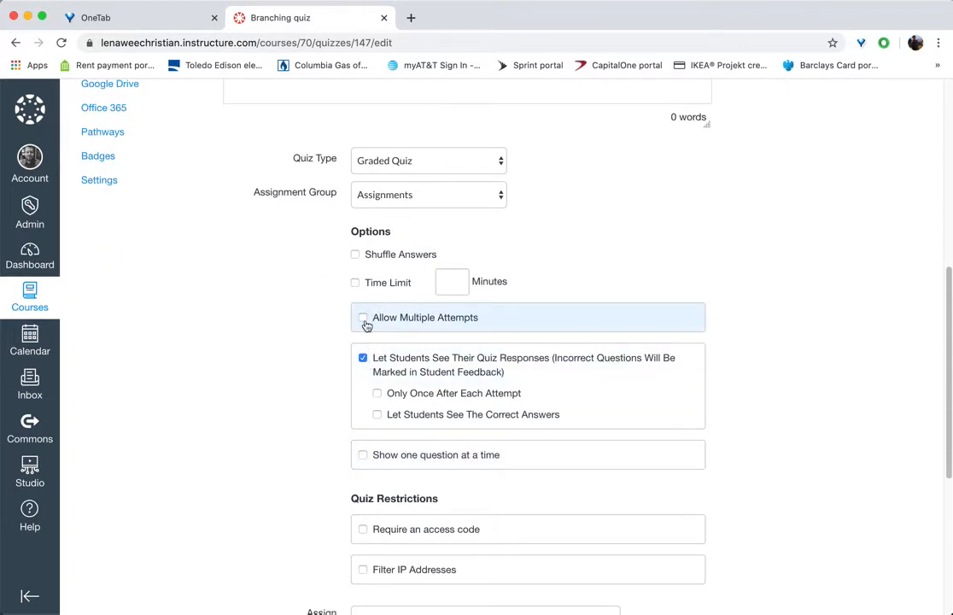
scroll(311, 355, "down", 2)
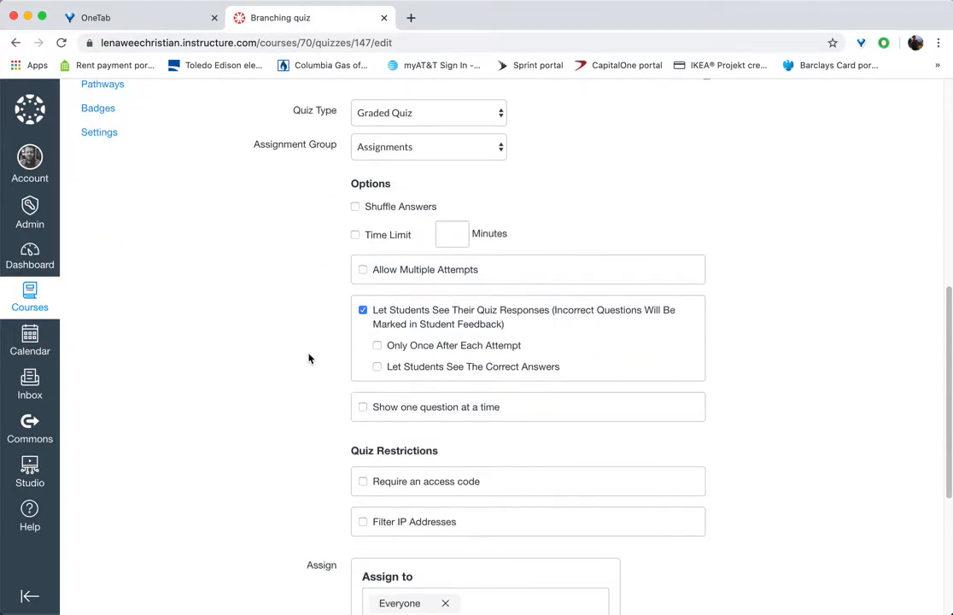
scroll(308, 368, "down", 1)
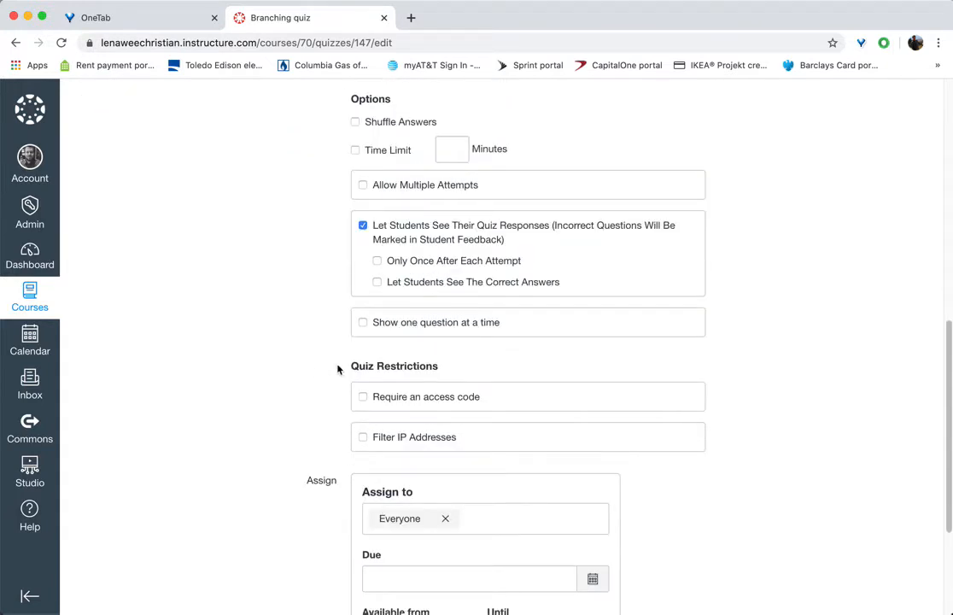
scroll(336, 334, "down", 5)
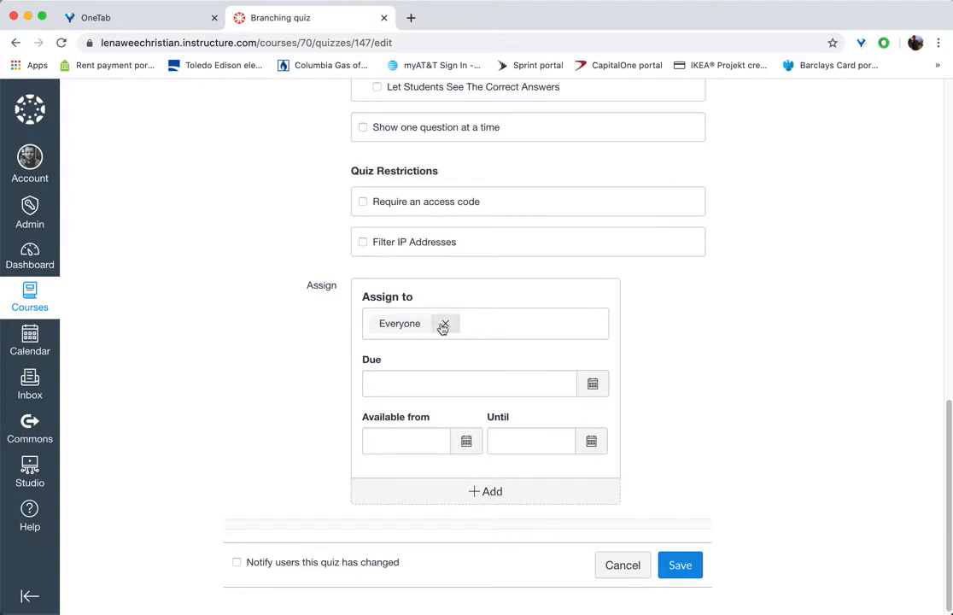
left_click(675, 566)
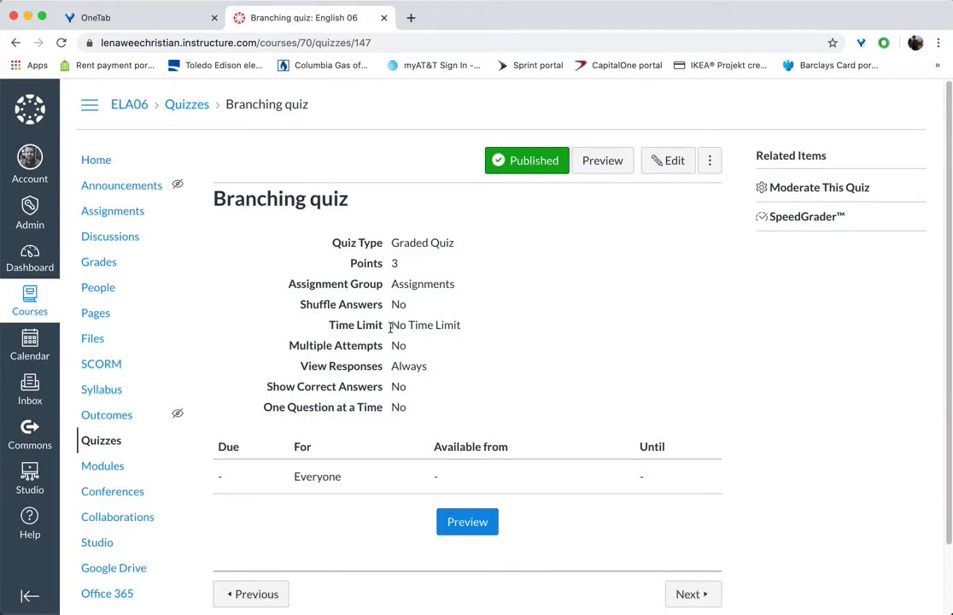
left_click(118, 214)
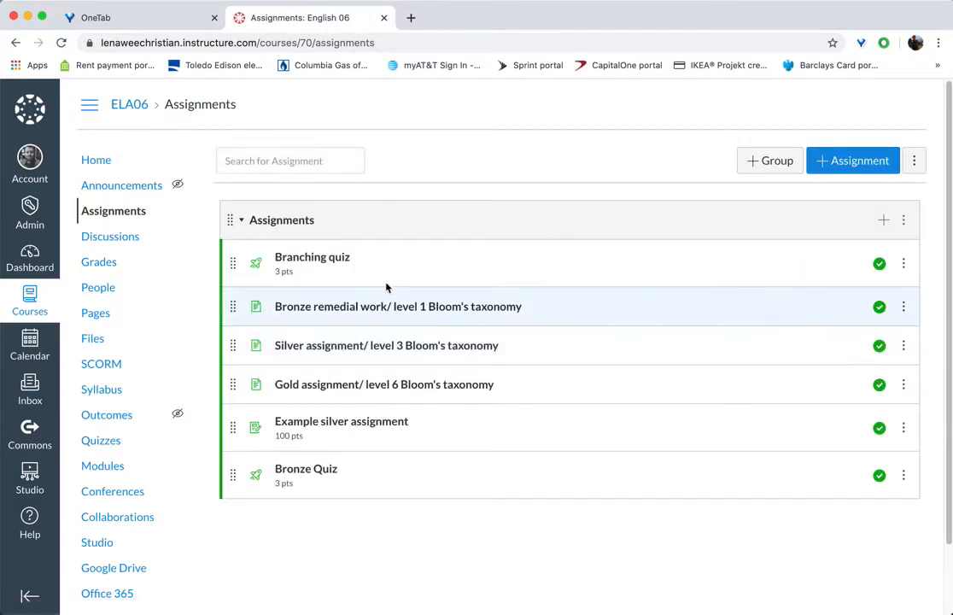
Step: Check the mastery paths option in the editor of the Bronze remedial work page and return to the assignments list
left_click(904, 308)
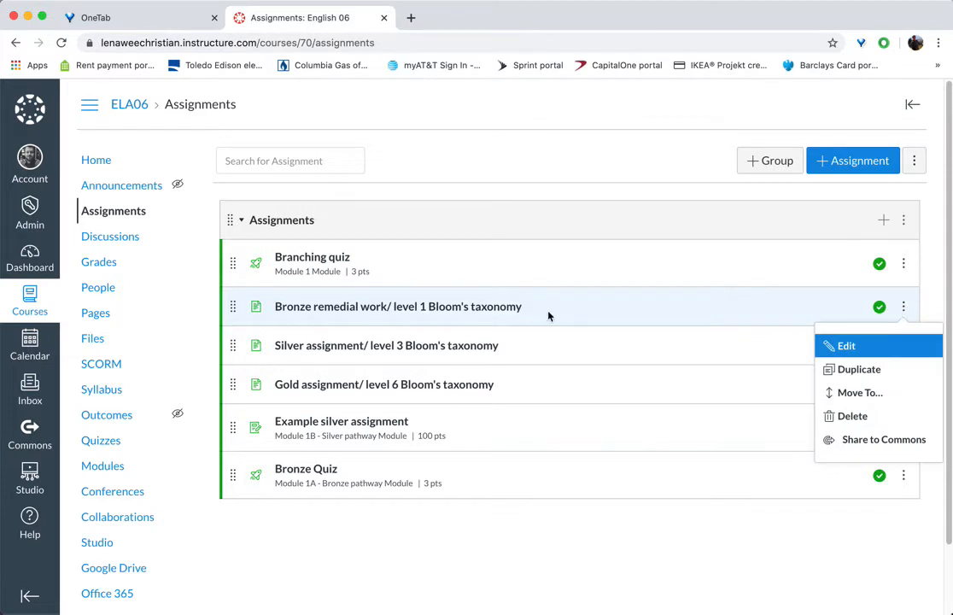
left_click(629, 310)
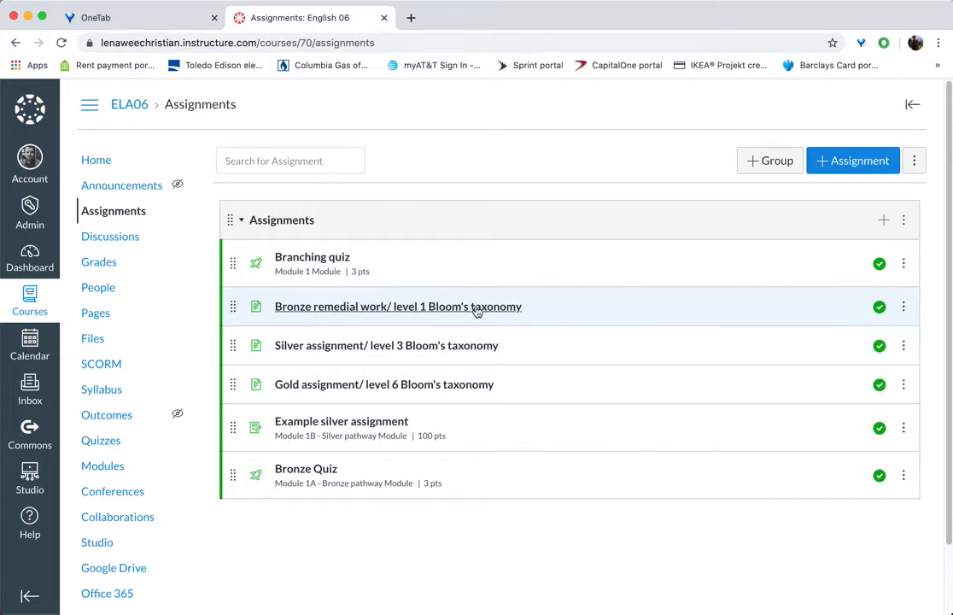
left_click(371, 313)
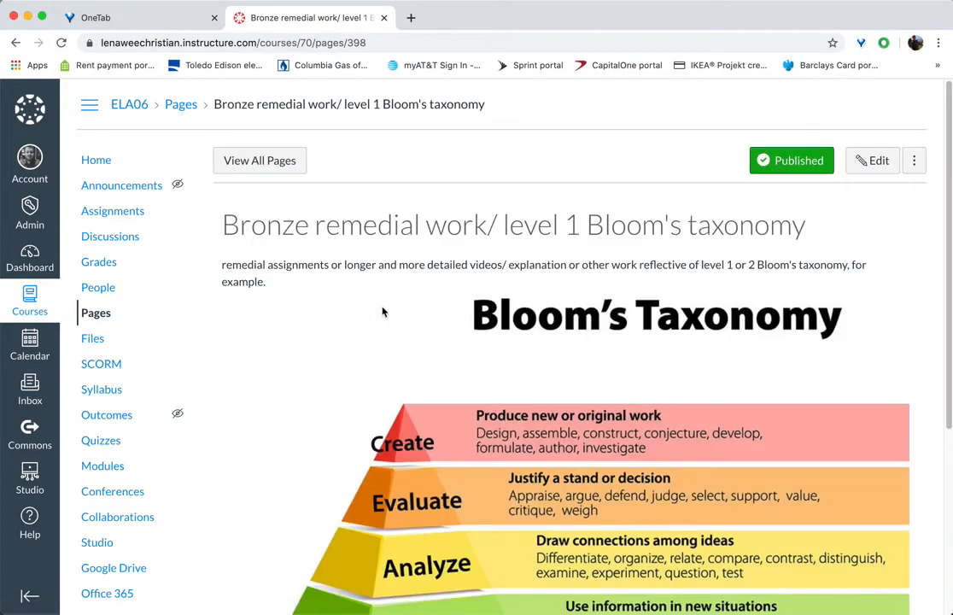
left_click(871, 163)
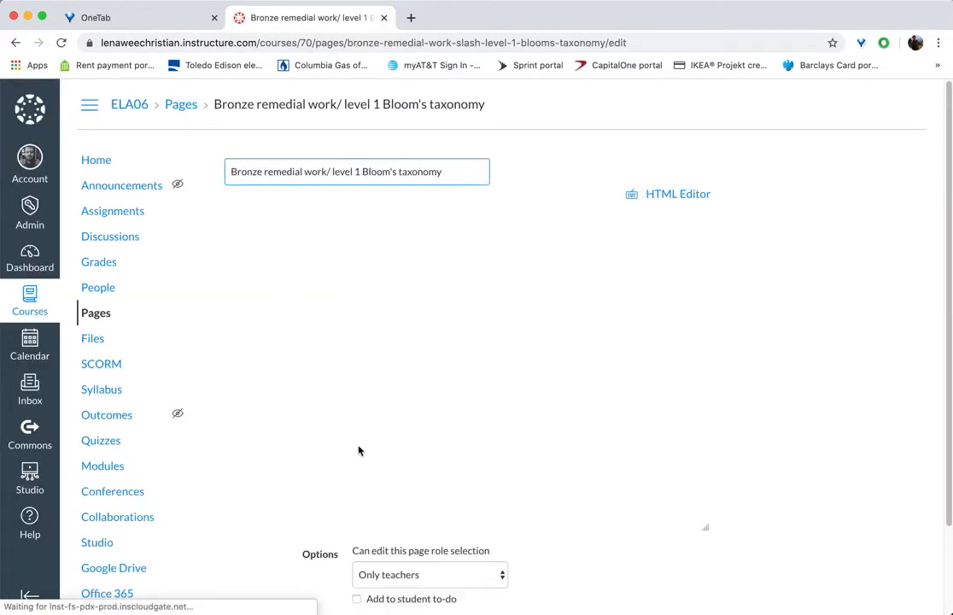
scroll(383, 412, "down", 2)
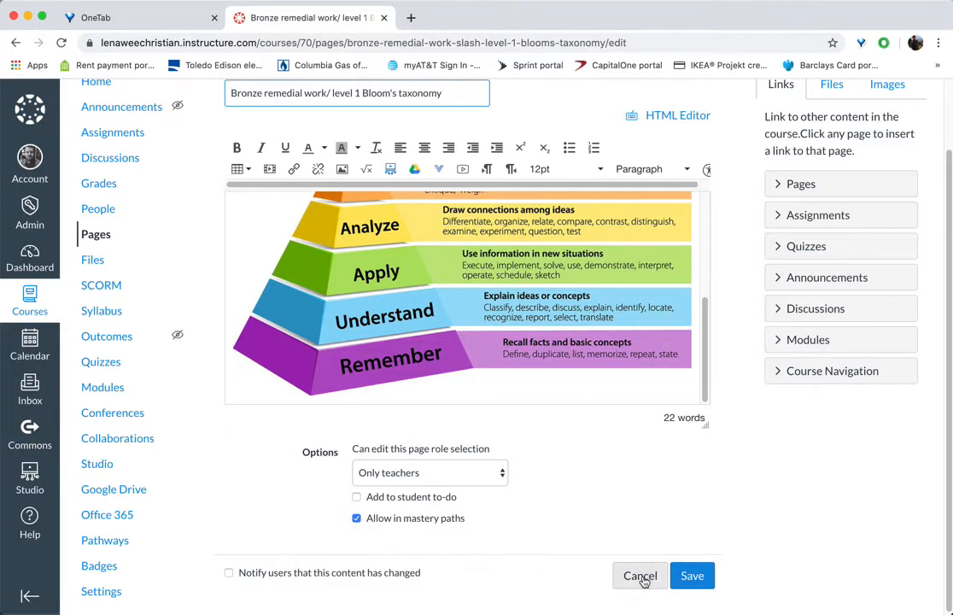
left_click(131, 137)
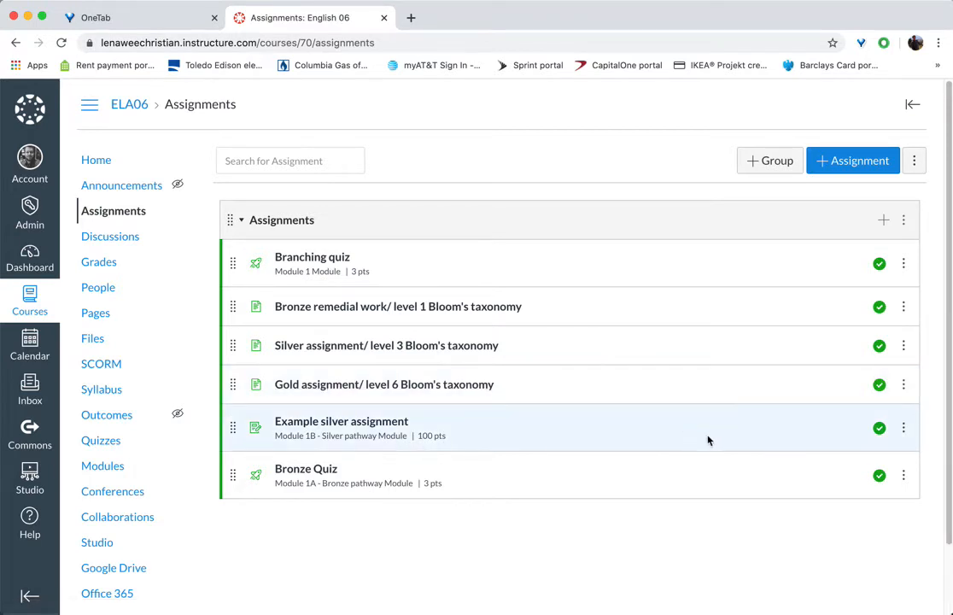
Step: Open the Example silver assignment for editing and review its points, submission type and assign-to settings
left_click(348, 424)
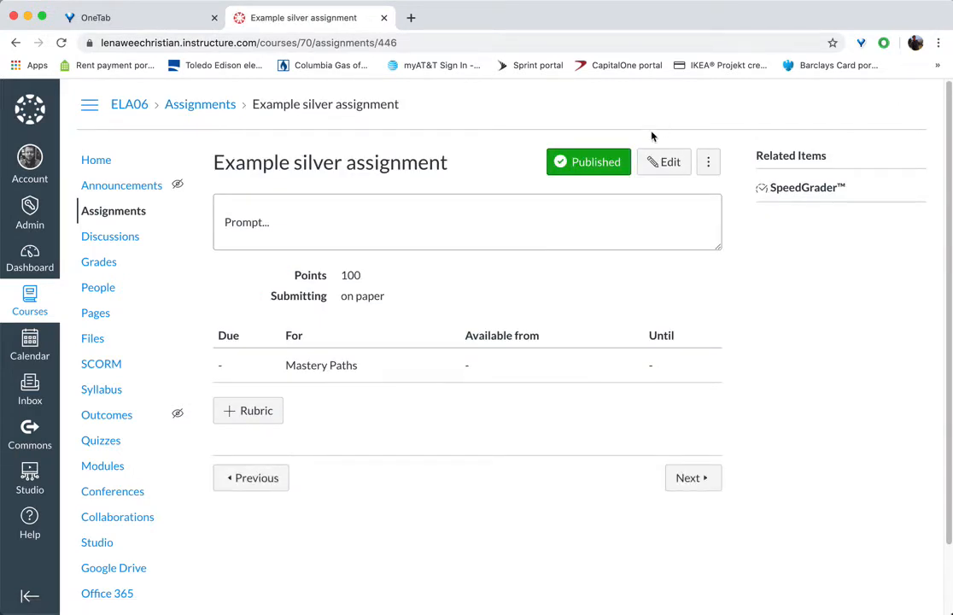
left_click(656, 161)
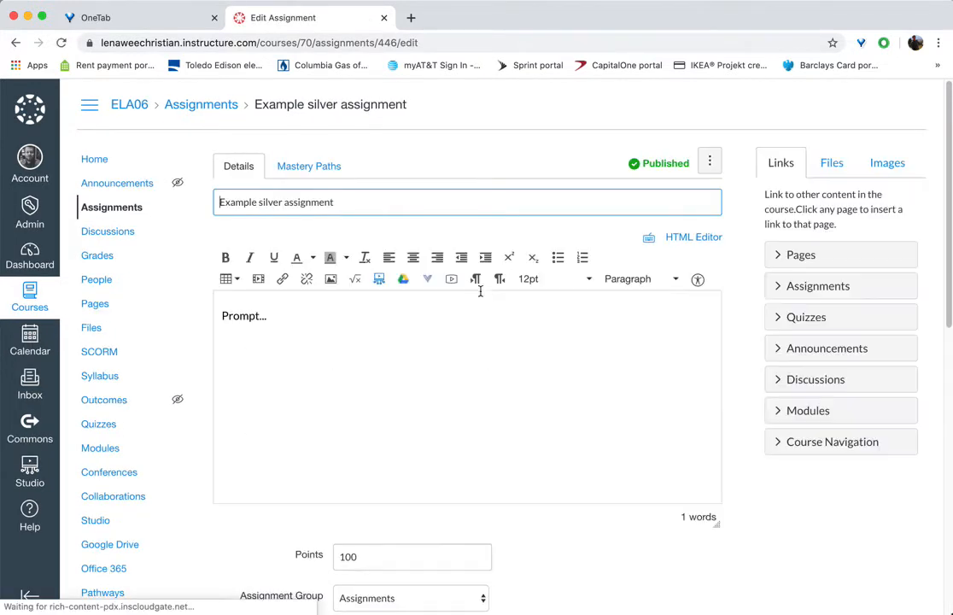
scroll(371, 355, "down", 2)
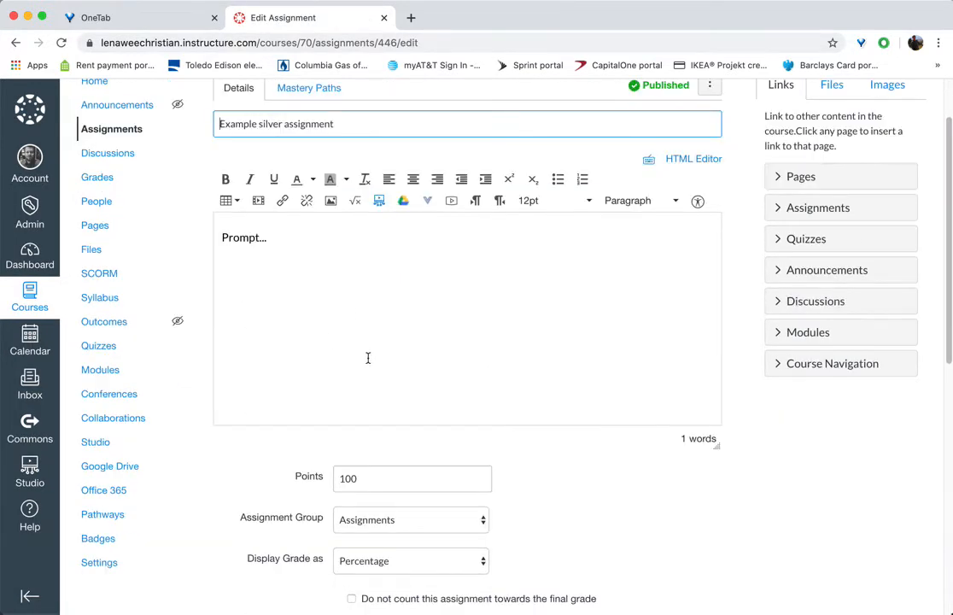
scroll(368, 357, "up", 2)
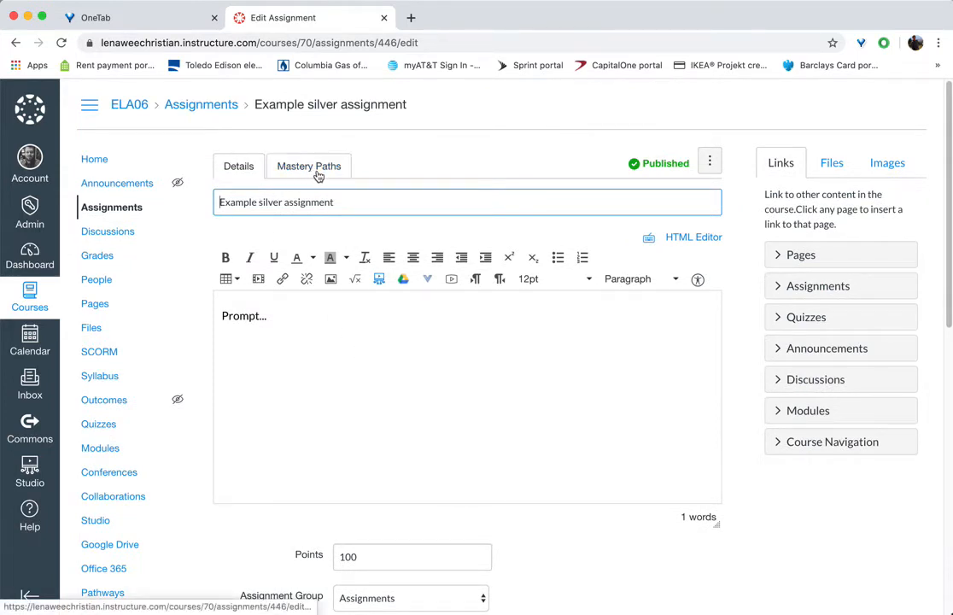
scroll(325, 316, "down", 4)
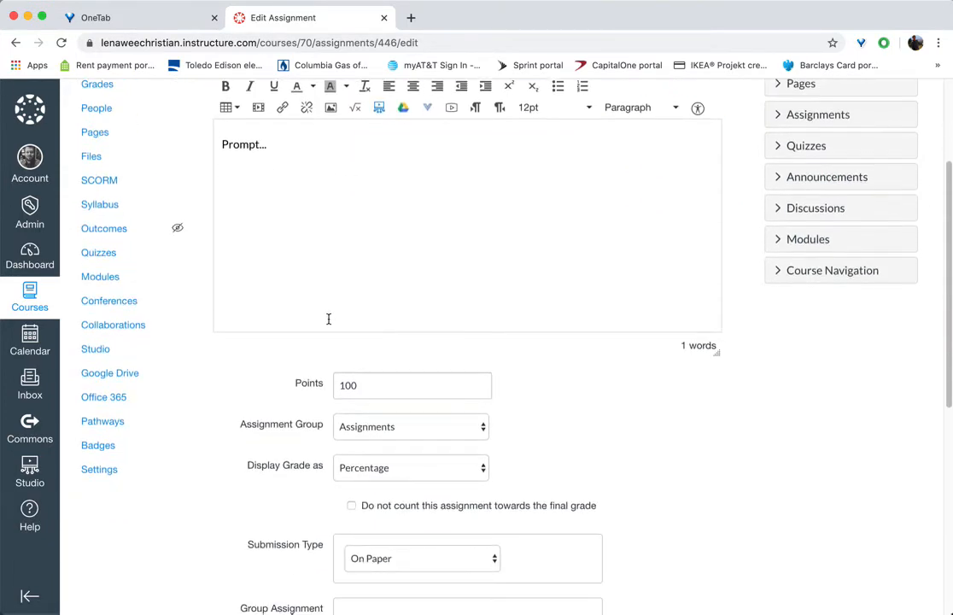
scroll(328, 321, "down", 6)
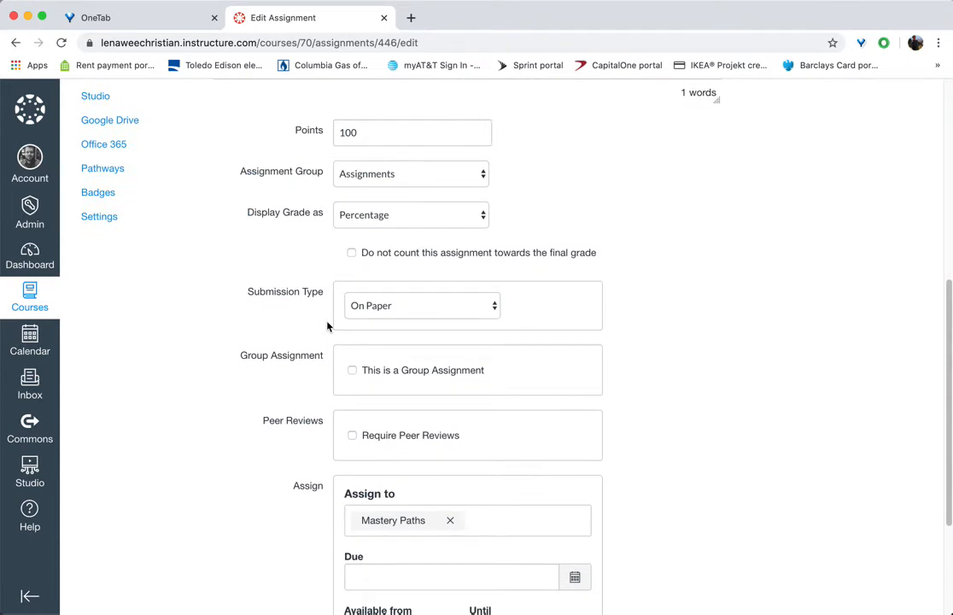
scroll(325, 325, "up", 3)
scroll(326, 326, "down", 8)
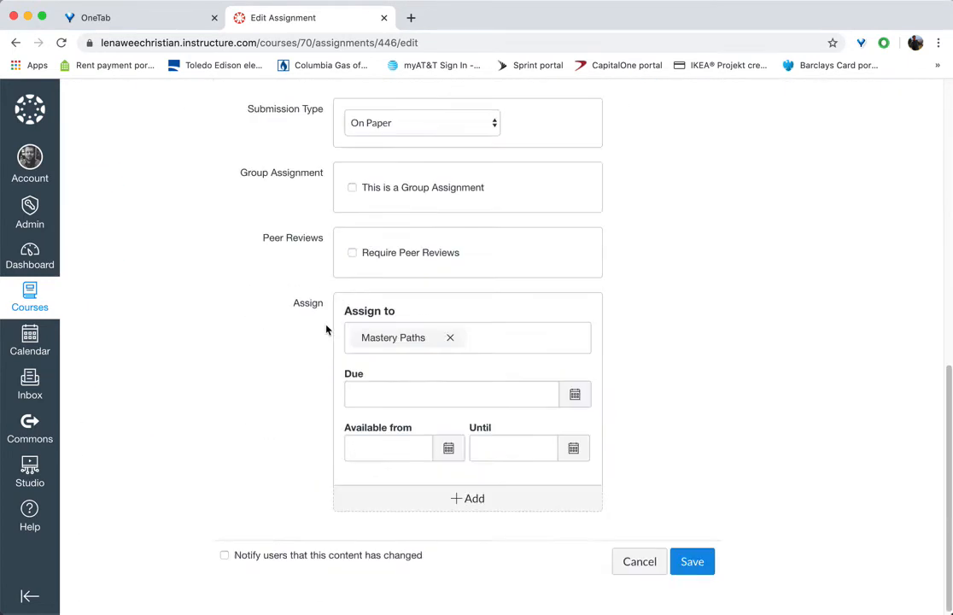
Step: Switch the Example silver assignment's assignee to Everyone and change it back to Mastery Paths
left_click(448, 340)
left_click(369, 400)
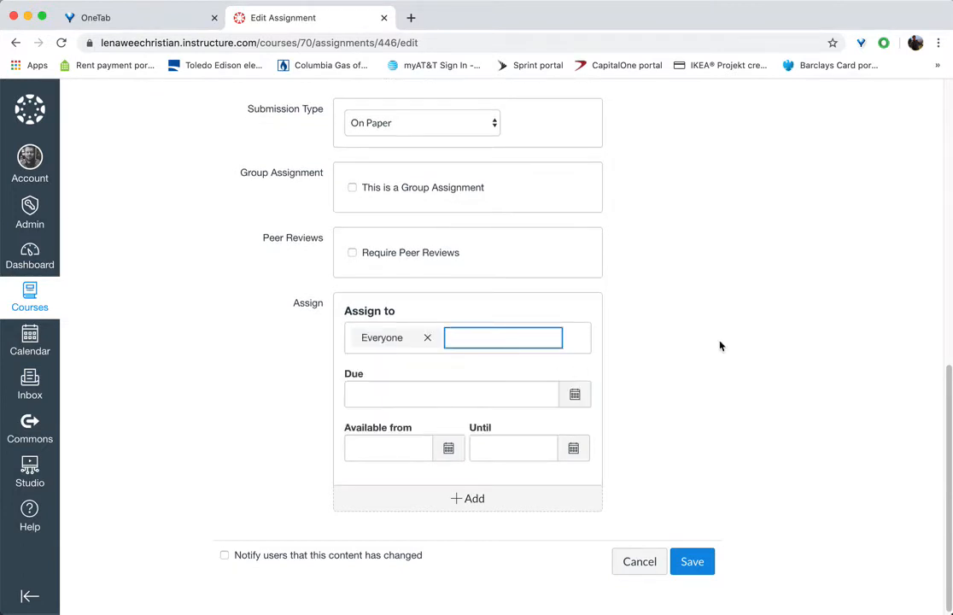
left_click(427, 338)
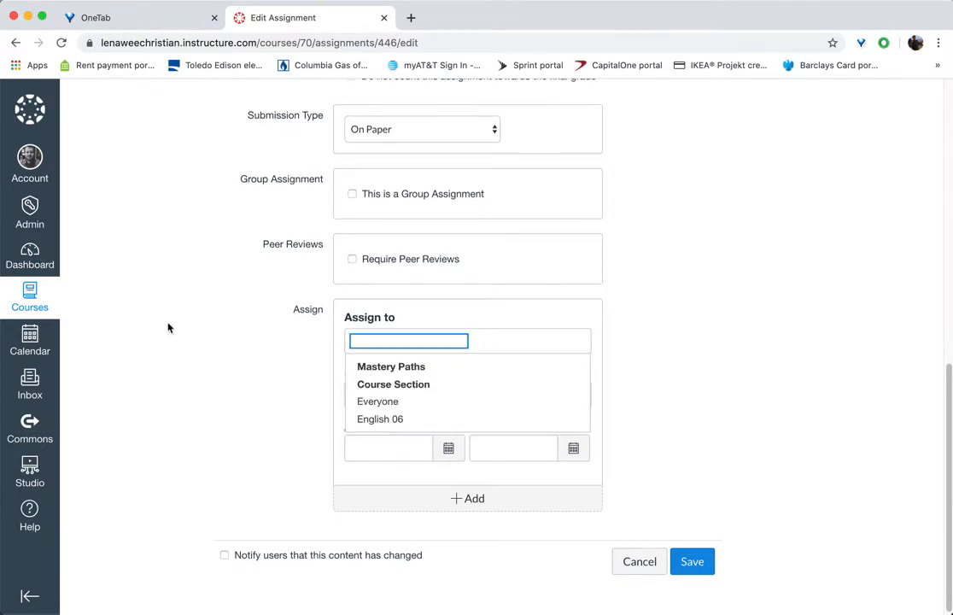
left_click(369, 365)
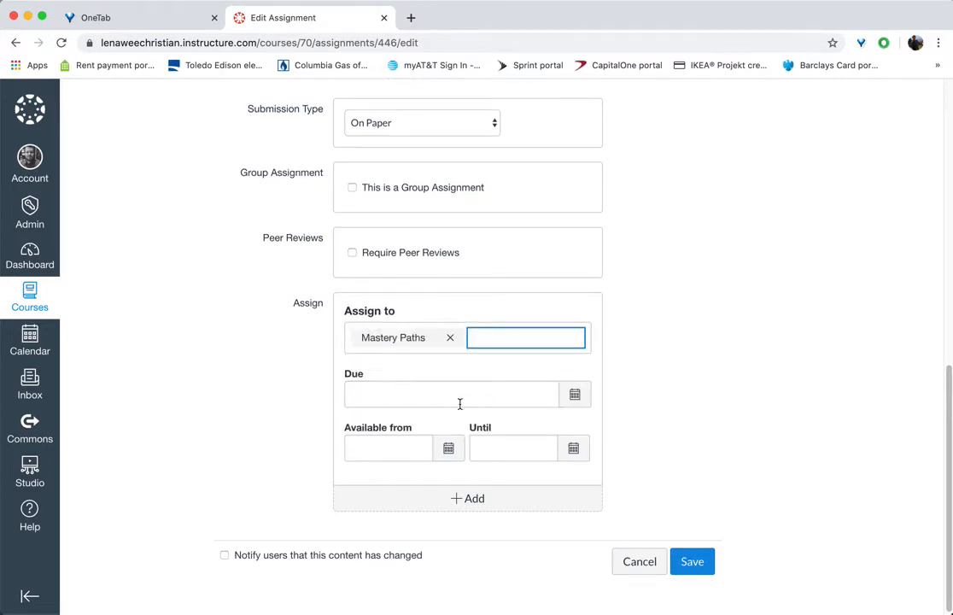
left_click(685, 334)
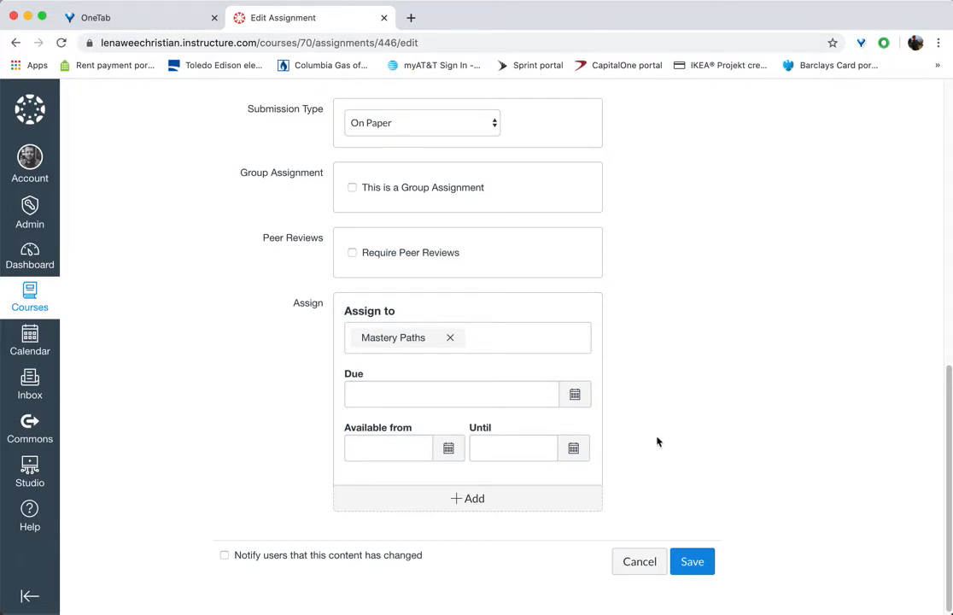
Step: Save the Example silver assignment without including the English 06 section and return to the assignments list
left_click(695, 562)
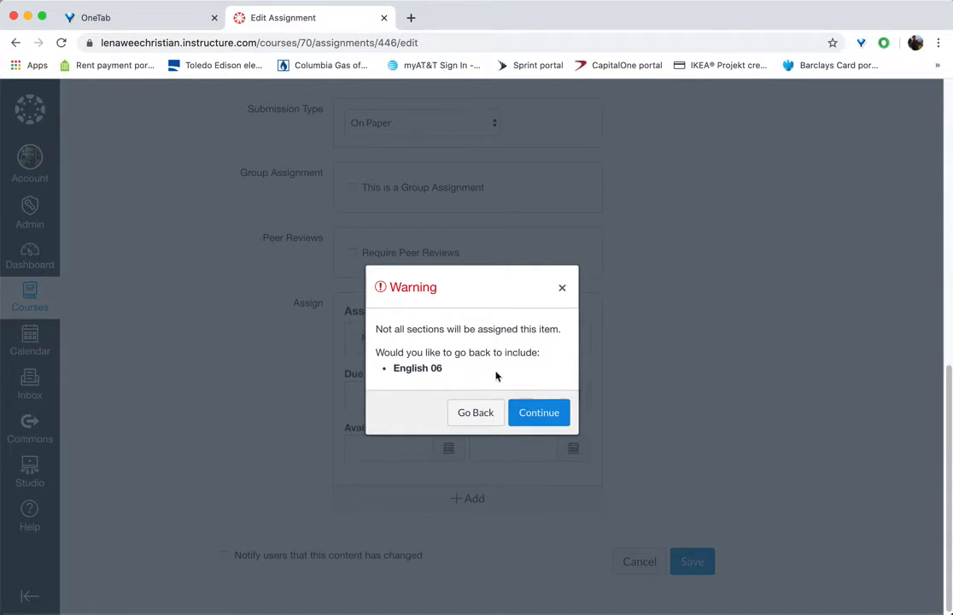
left_click(515, 414)
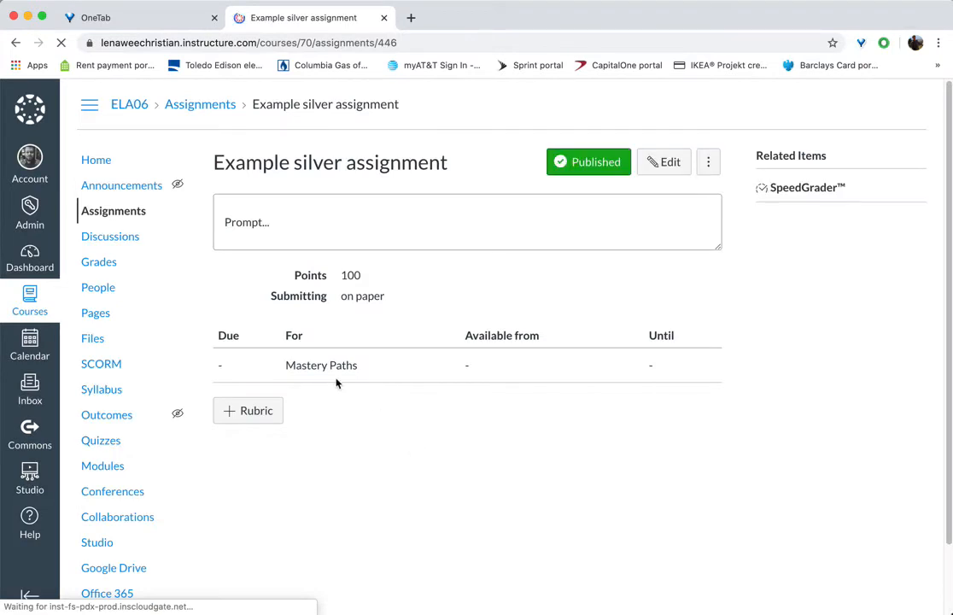
left_click(109, 211)
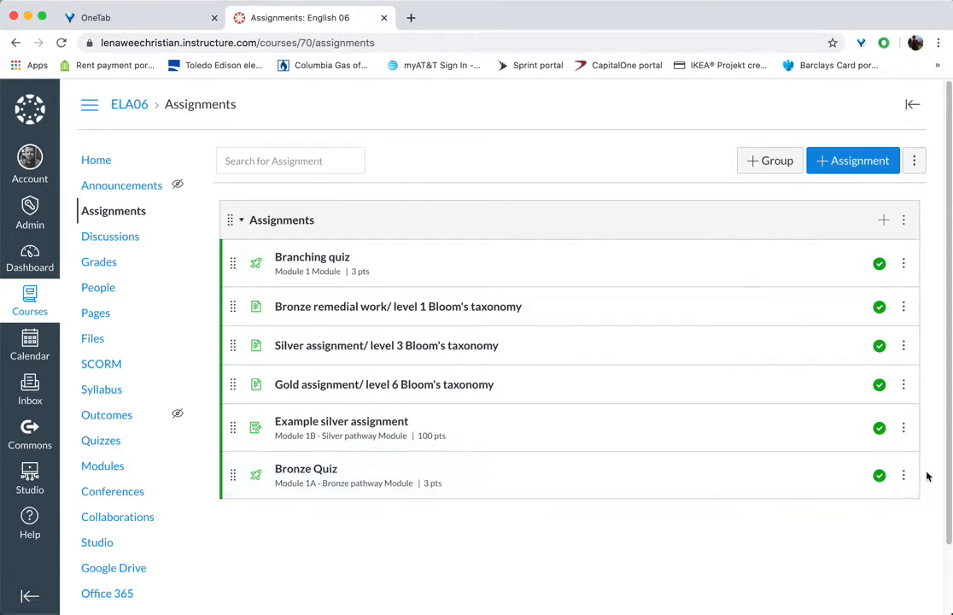
Step: Open the Bronze Quiz for editing and review its attempt options, quiz restrictions and assign-to settings
left_click(316, 474)
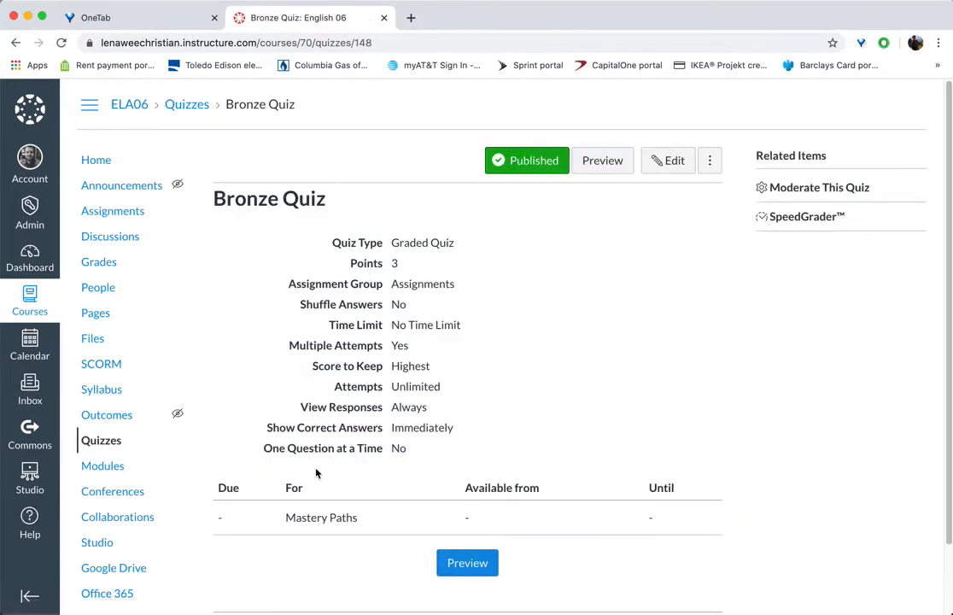
left_click(664, 162)
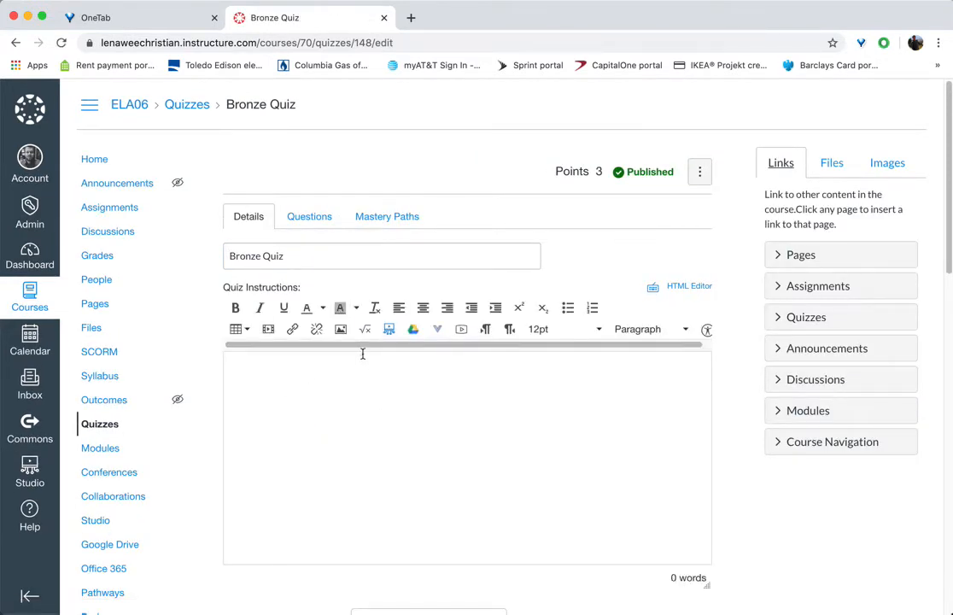
scroll(330, 372, "down", 5)
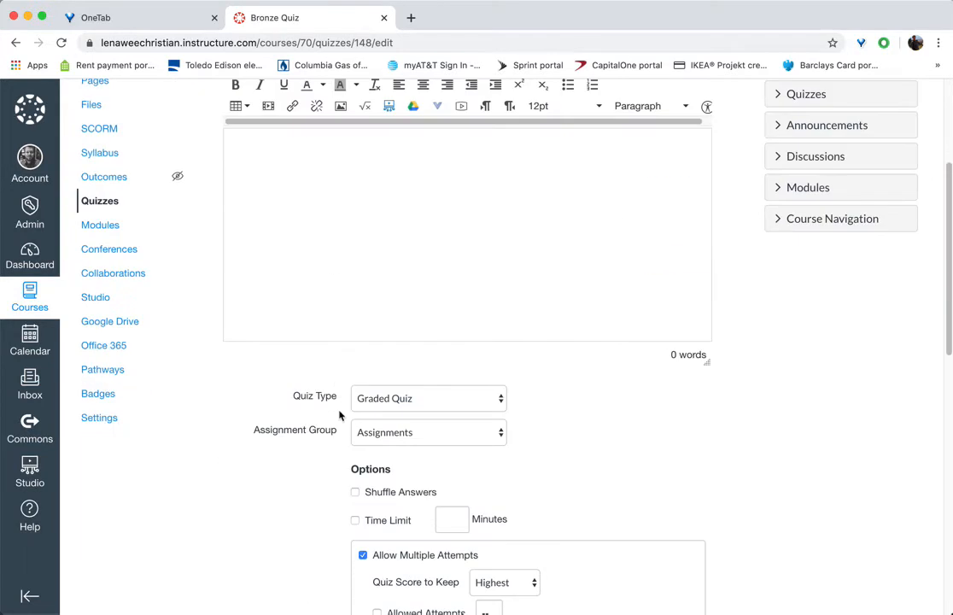
scroll(385, 555, "down", 1)
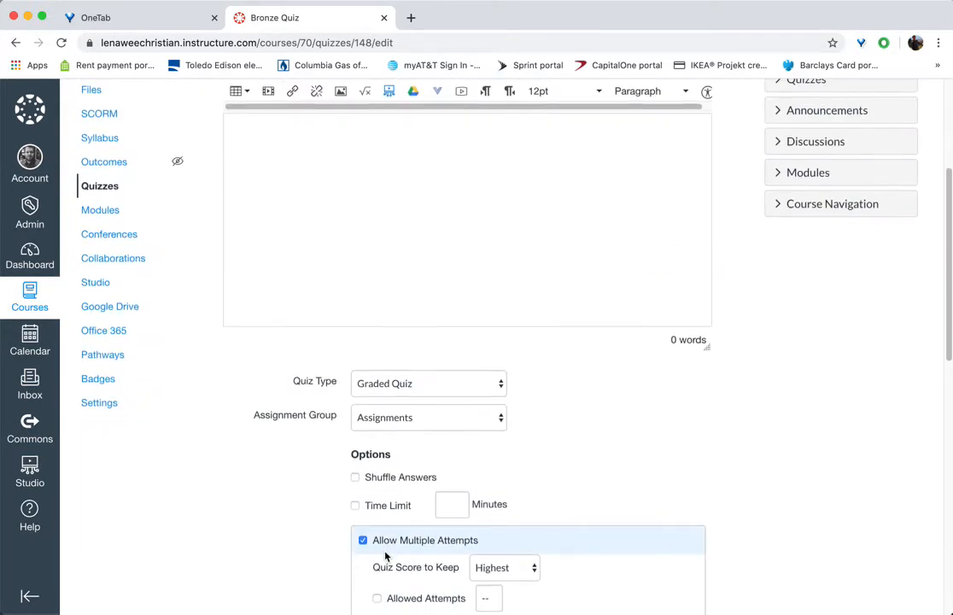
scroll(385, 555, "down", 5)
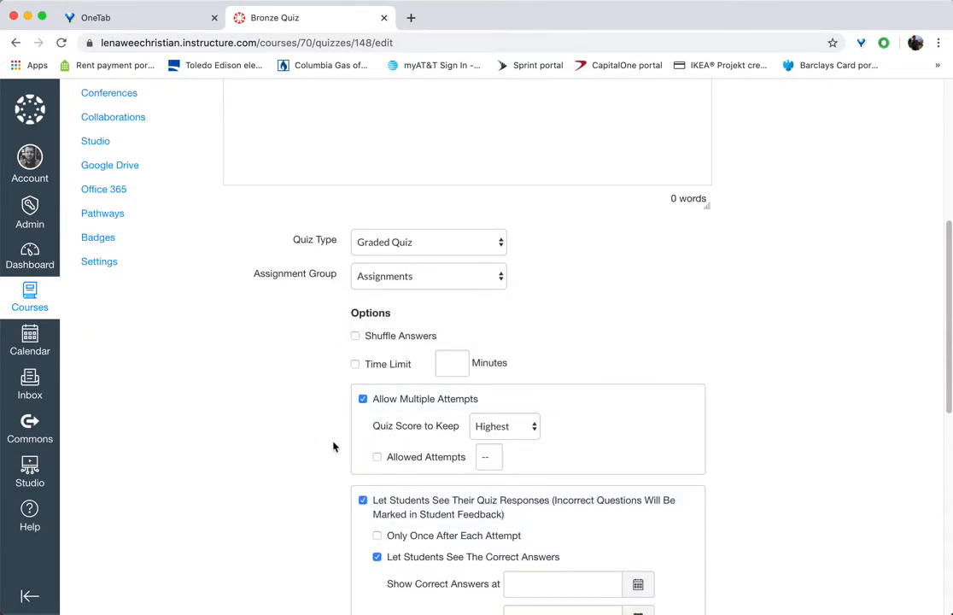
scroll(318, 444, "down", 1)
scroll(316, 445, "down", 3)
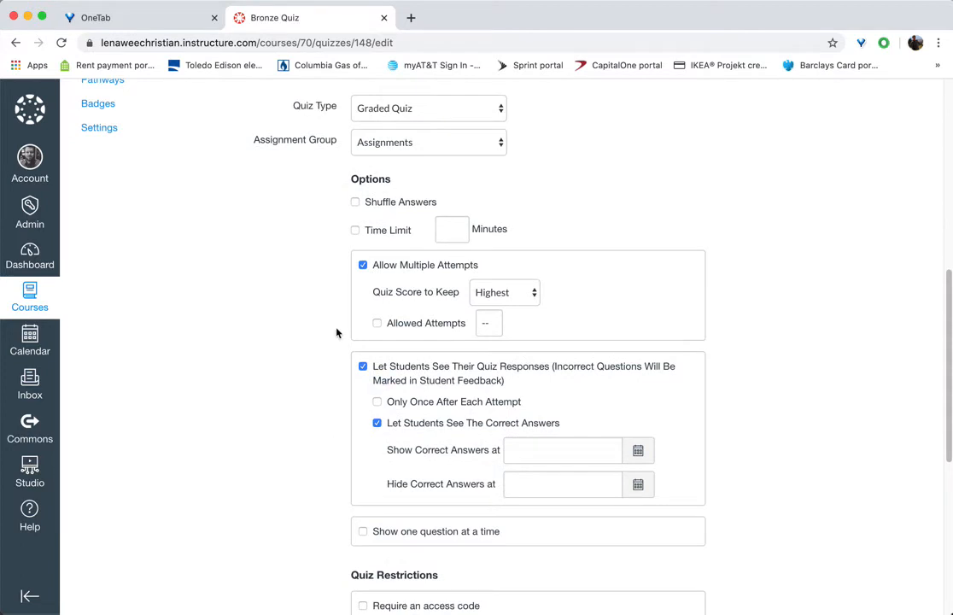
scroll(354, 431, "down", 3)
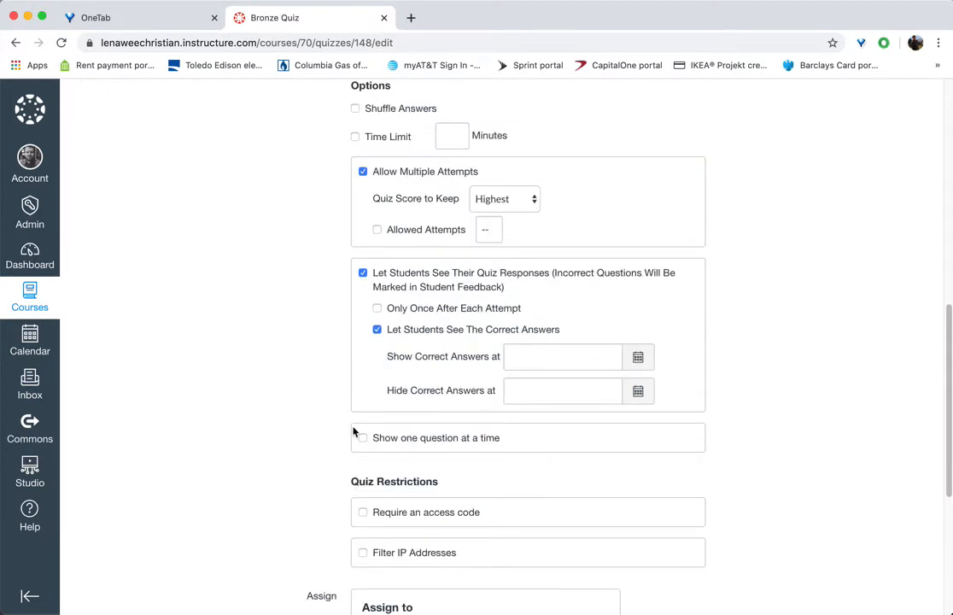
scroll(353, 432, "down", 6)
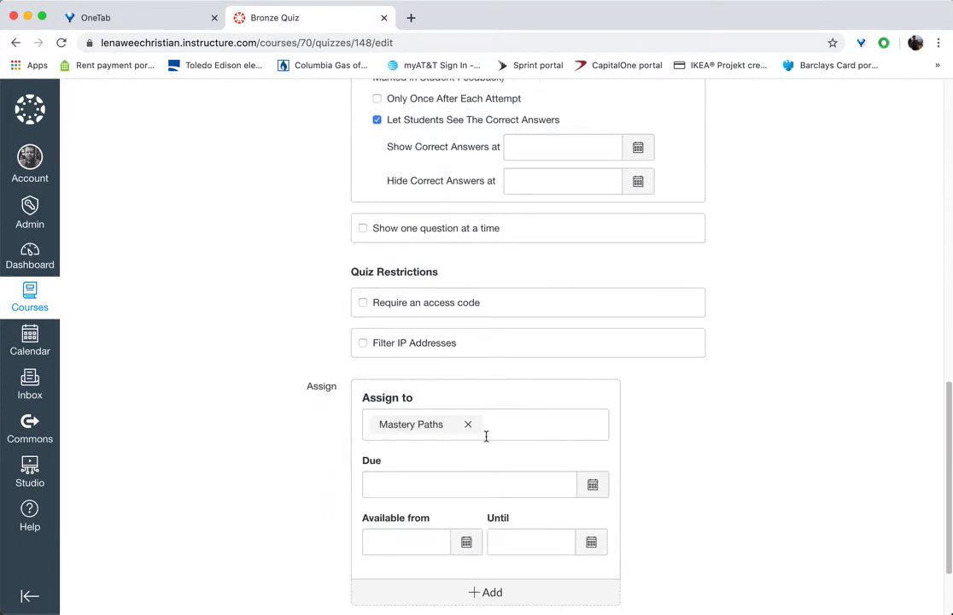
Step: Switch the Bronze Quiz's assignee to Everyone and change it back to Mastery Paths
left_click(468, 425)
left_click(395, 482)
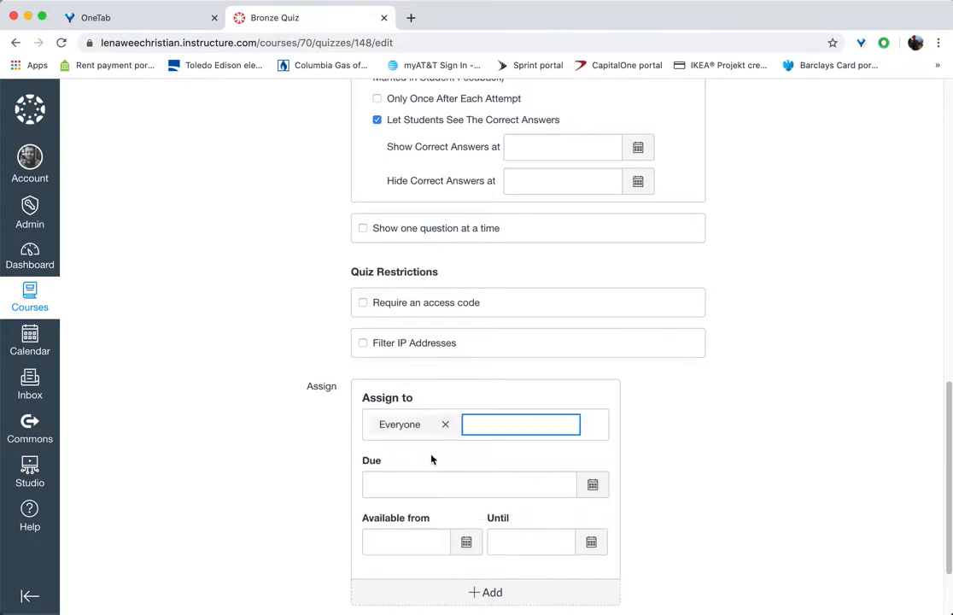
left_click(445, 425)
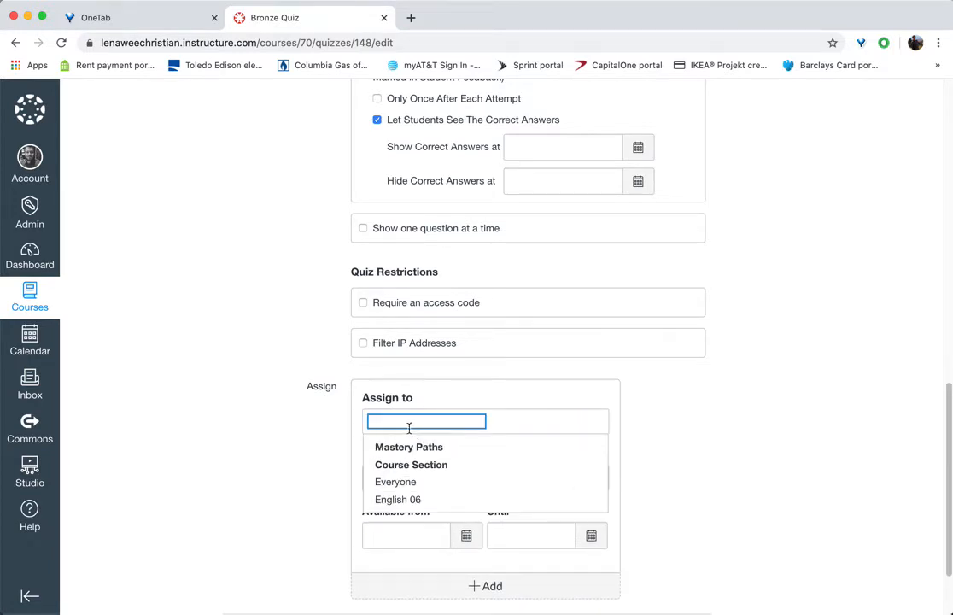
left_click(410, 450)
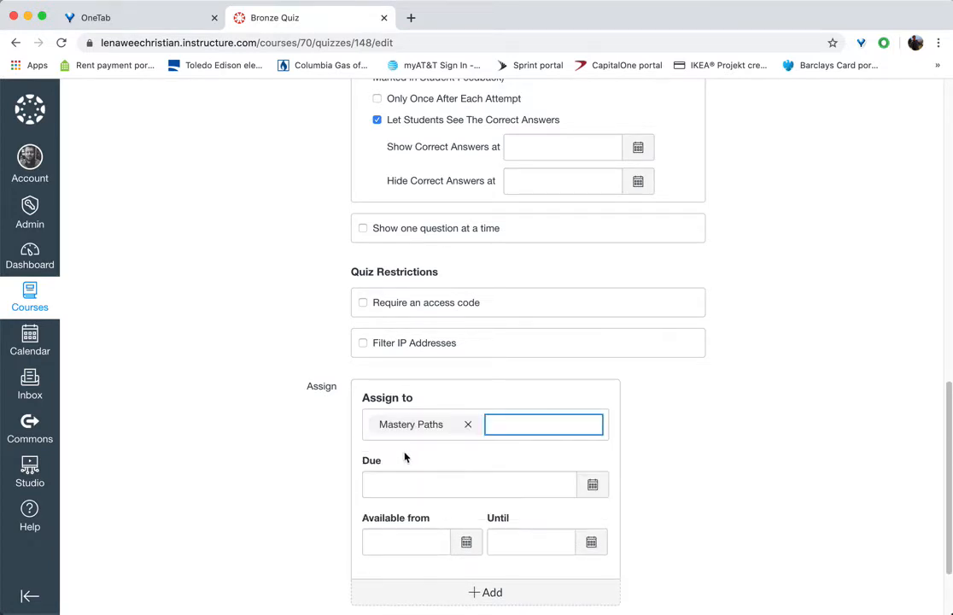
left_click(682, 434)
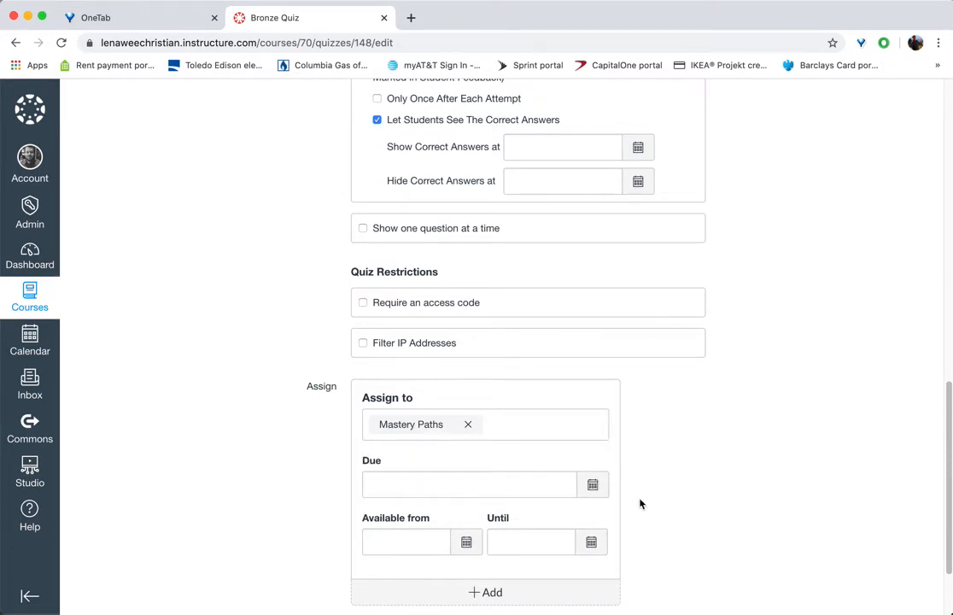
Step: Save the Bronze Quiz without including the English 06 section
scroll(640, 504, "down", 2)
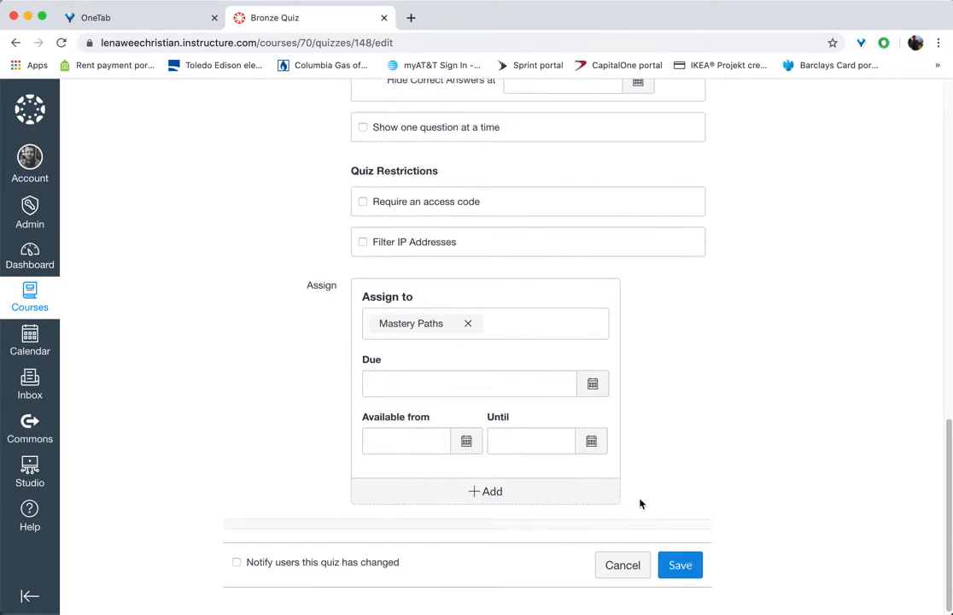
left_click(681, 566)
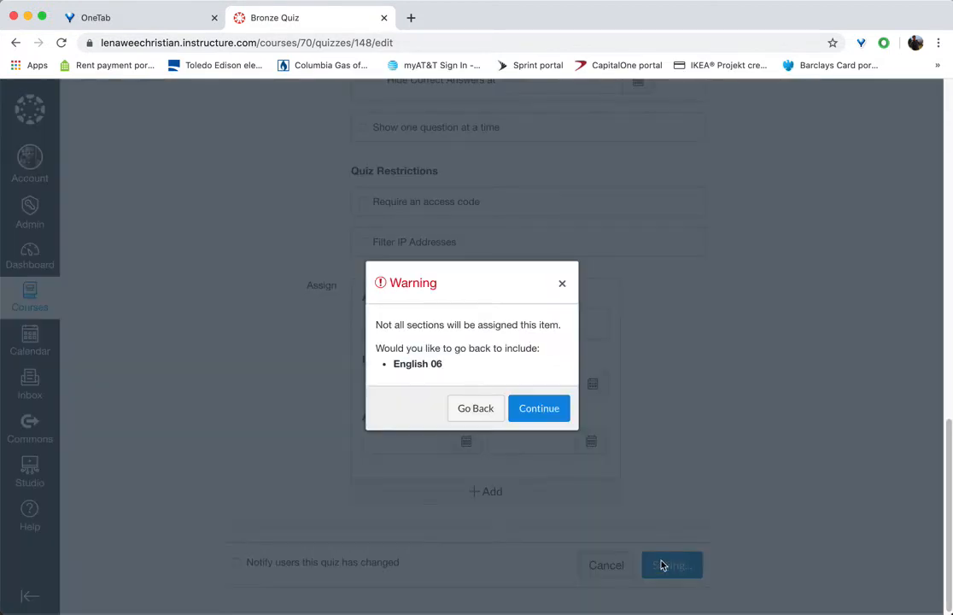
left_click(535, 413)
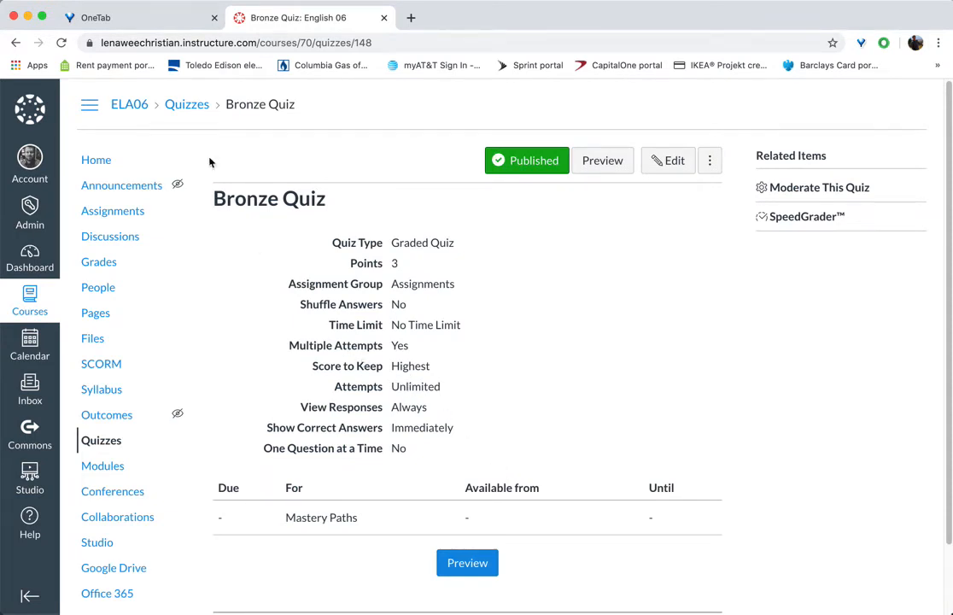
Step: From the course home page, open the Mastery Paths settings of the Branching quiz in Module 1
left_click(114, 211)
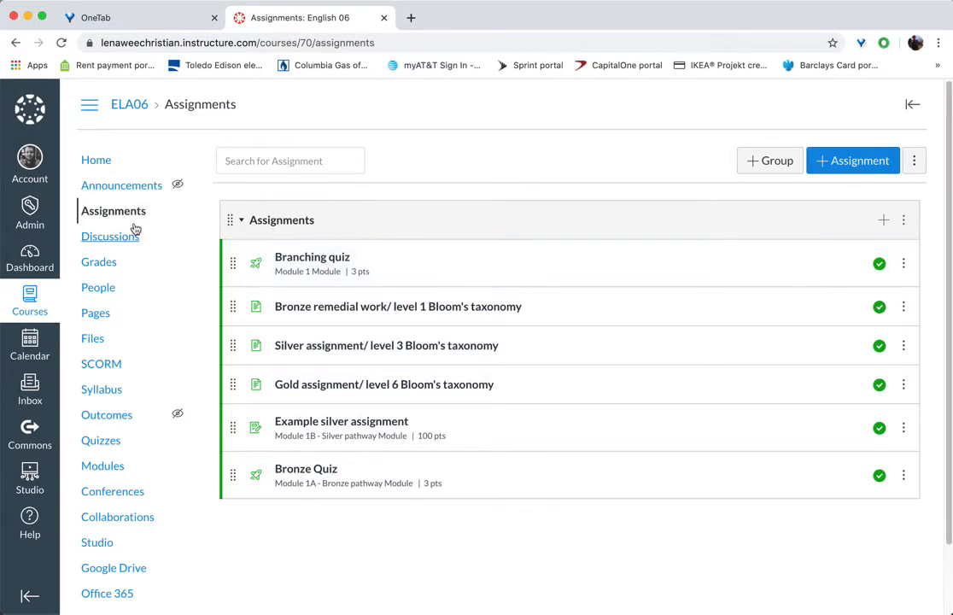
left_click(96, 160)
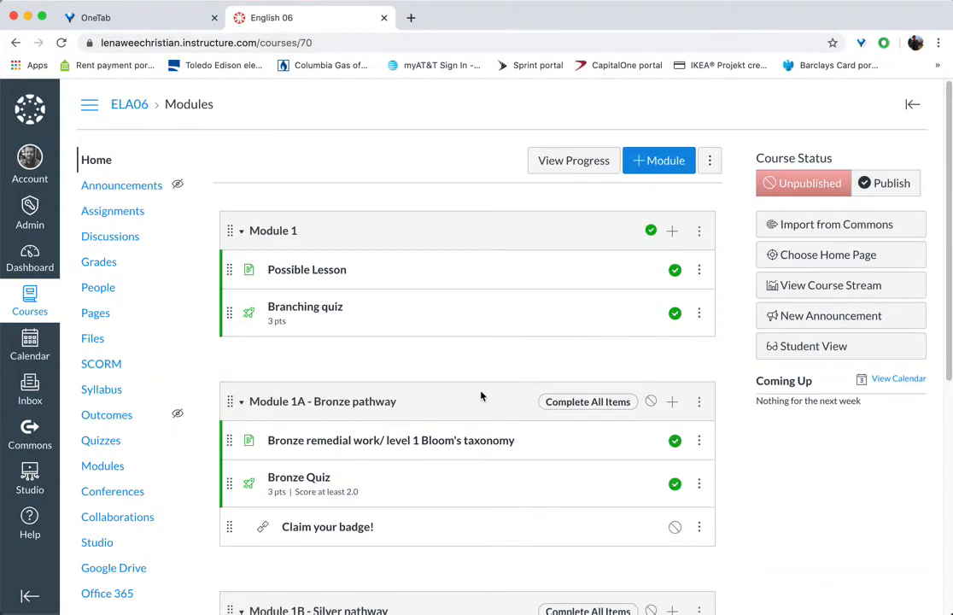
scroll(465, 395, "down", 2)
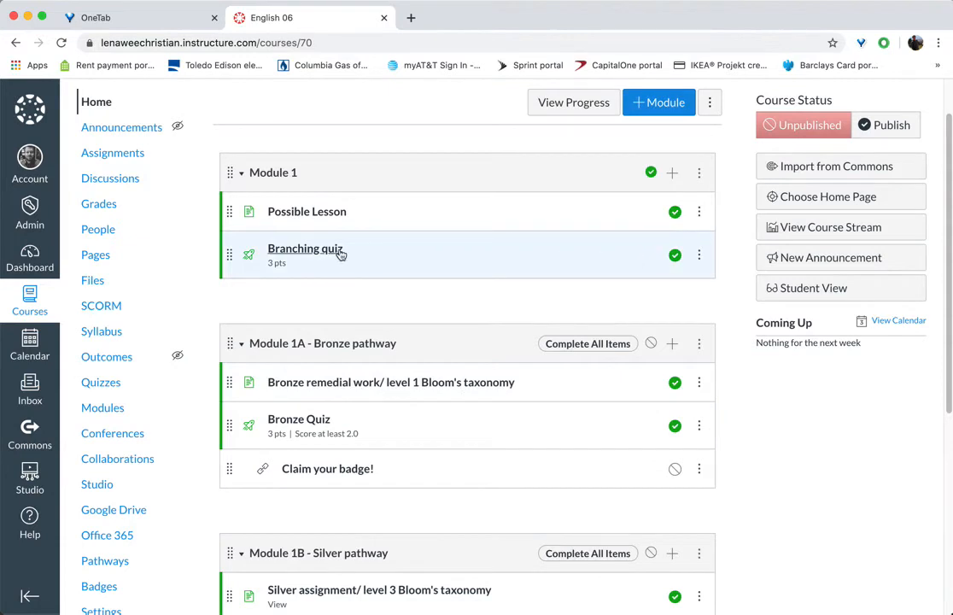
left_click(699, 257)
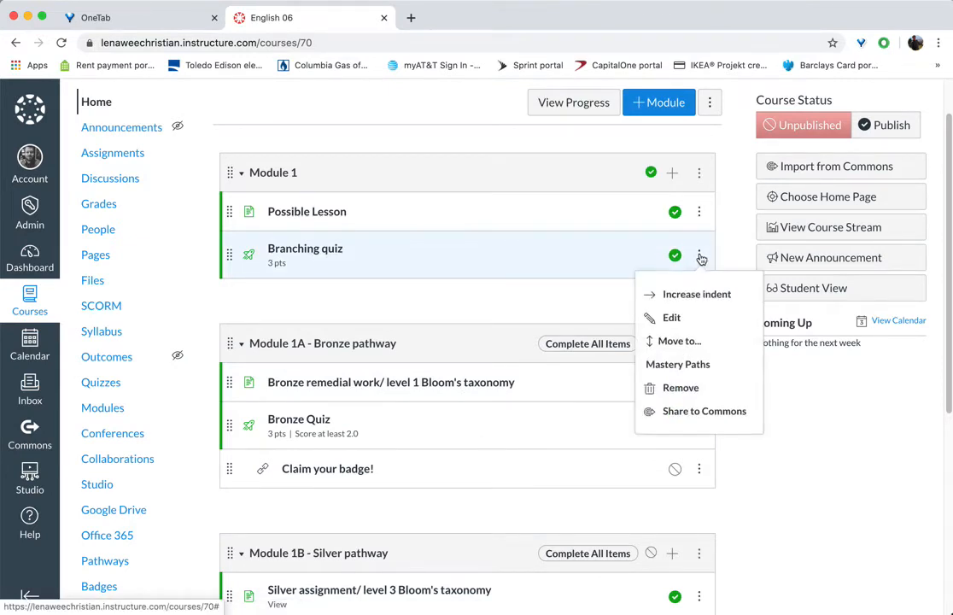
left_click(691, 374)
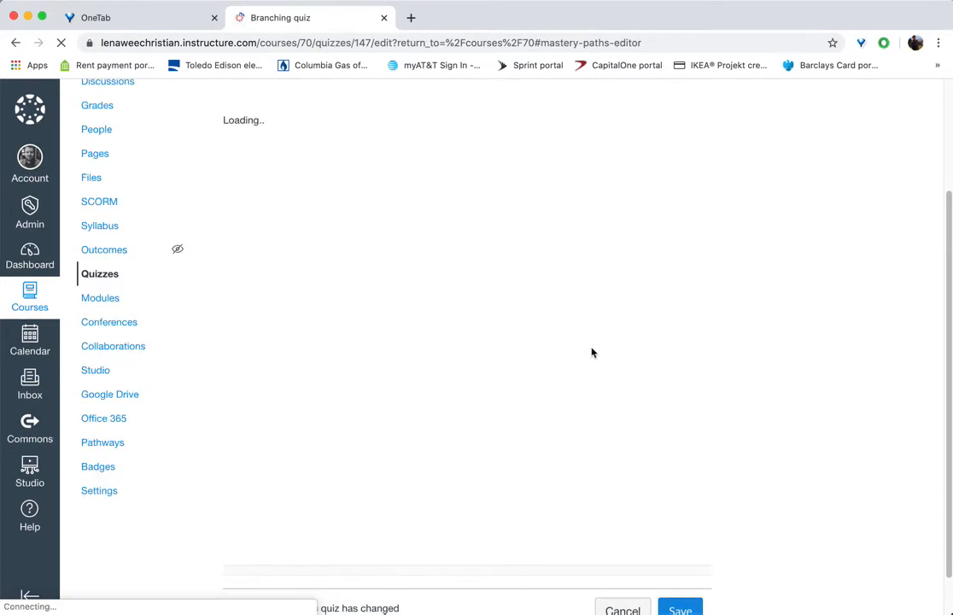
scroll(435, 321, "down", 5)
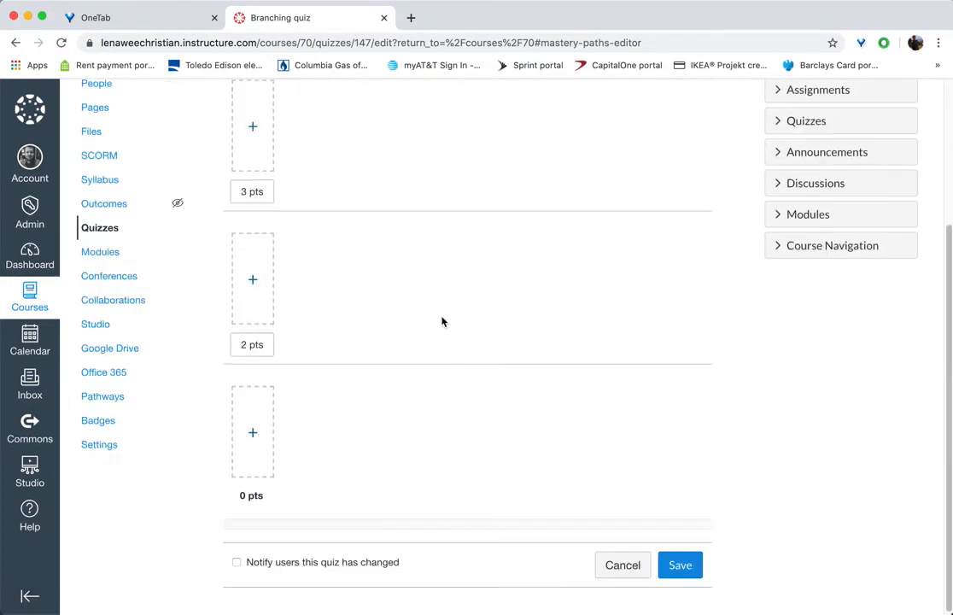
scroll(436, 321, "up", 2)
scroll(434, 321, "down", 2)
scroll(431, 320, "up", 1)
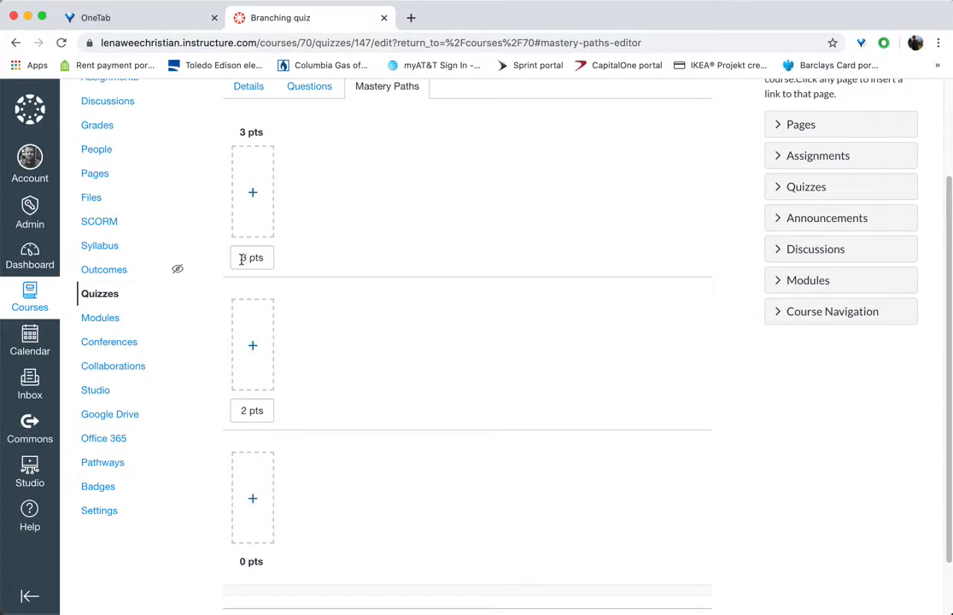
Step: Add the Bronze remedial work and Bronze Quiz to the 2 pts to 0 pts range, remedial work first, joined with "&"
left_click(252, 500)
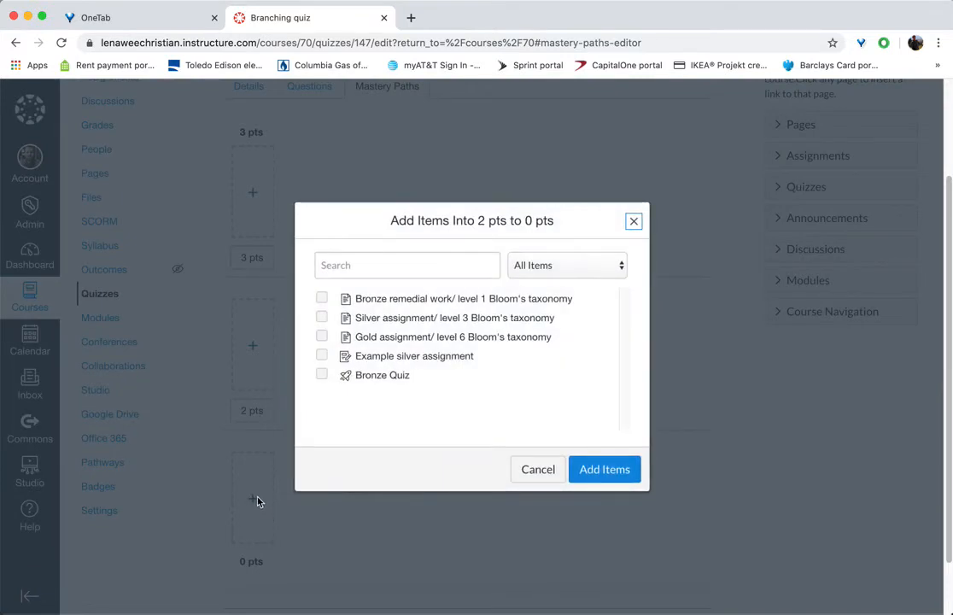
left_click(322, 375)
left_click(326, 298)
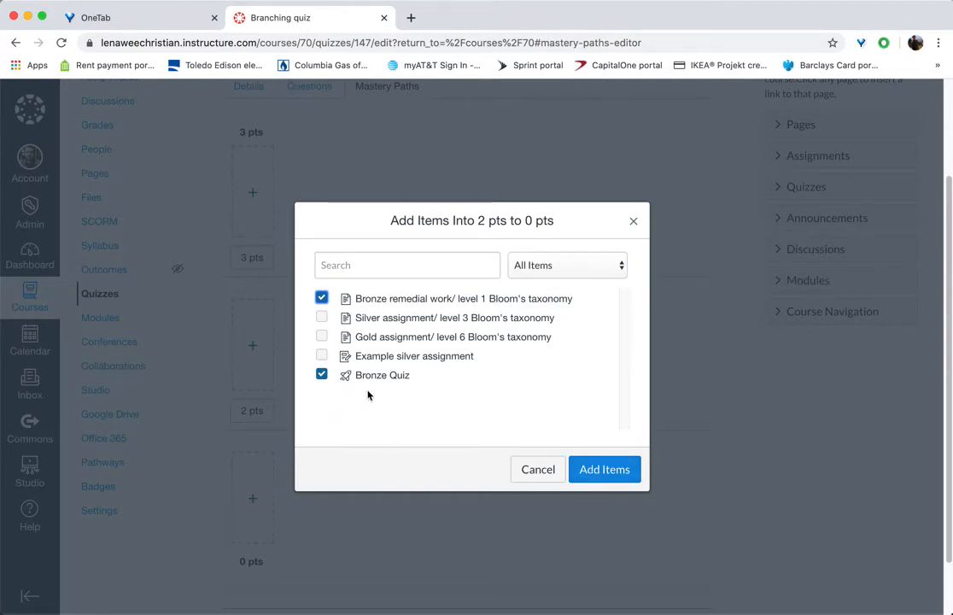
left_click(600, 470)
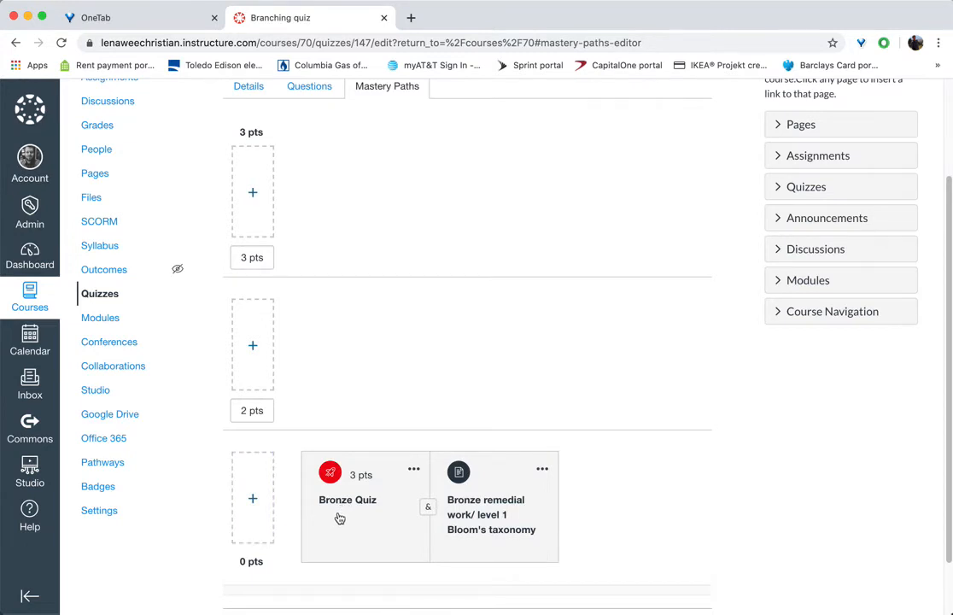
left_click_drag(338, 516, 325, 498)
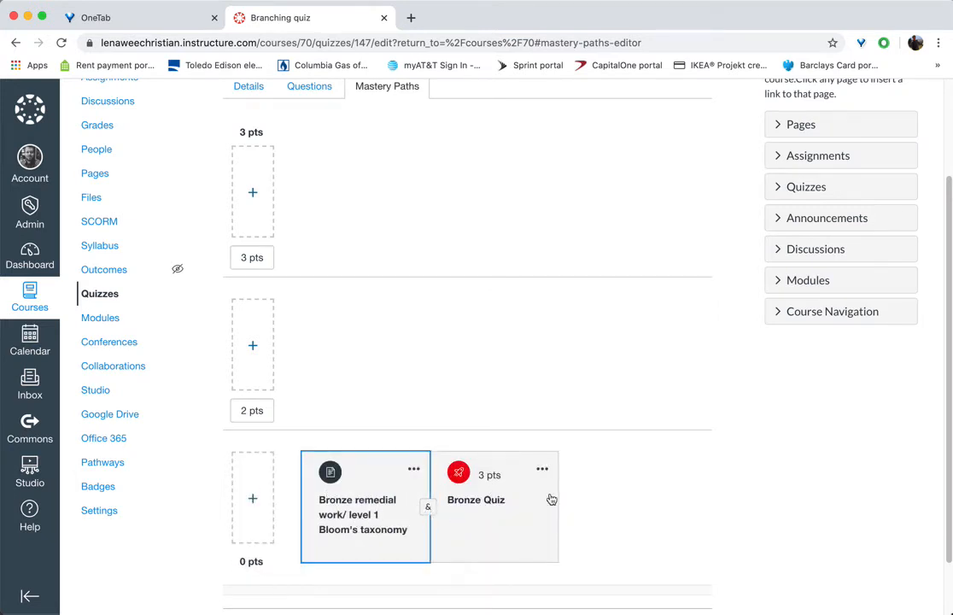
left_click(430, 509)
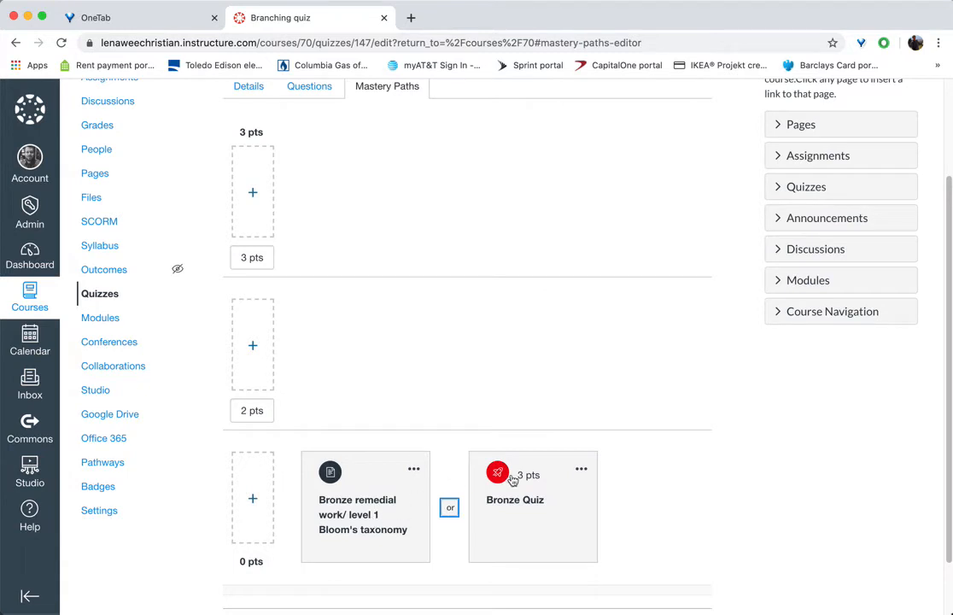
left_click(450, 509)
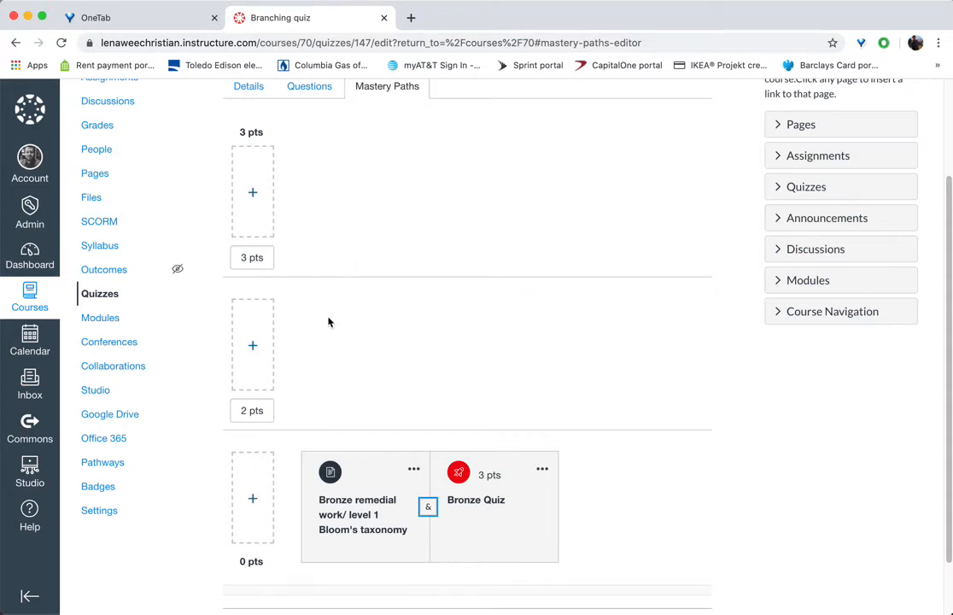
Step: Add the Silver assignment, Example silver assignment and Gold assignment to the 3 pts to 2 pts range, with "or" before the Gold assignment
left_click(257, 345)
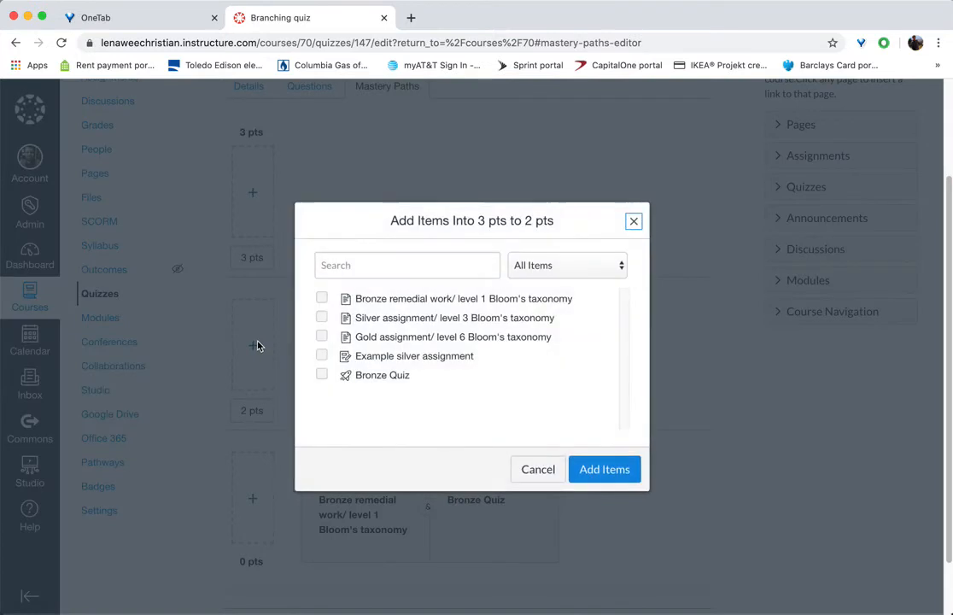
left_click(321, 317)
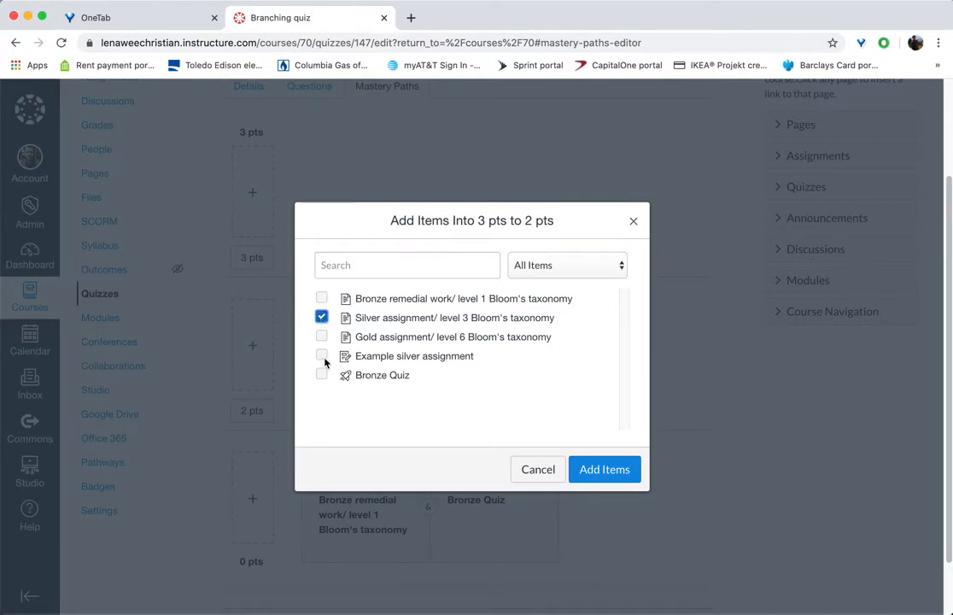
left_click(322, 356)
left_click(322, 337)
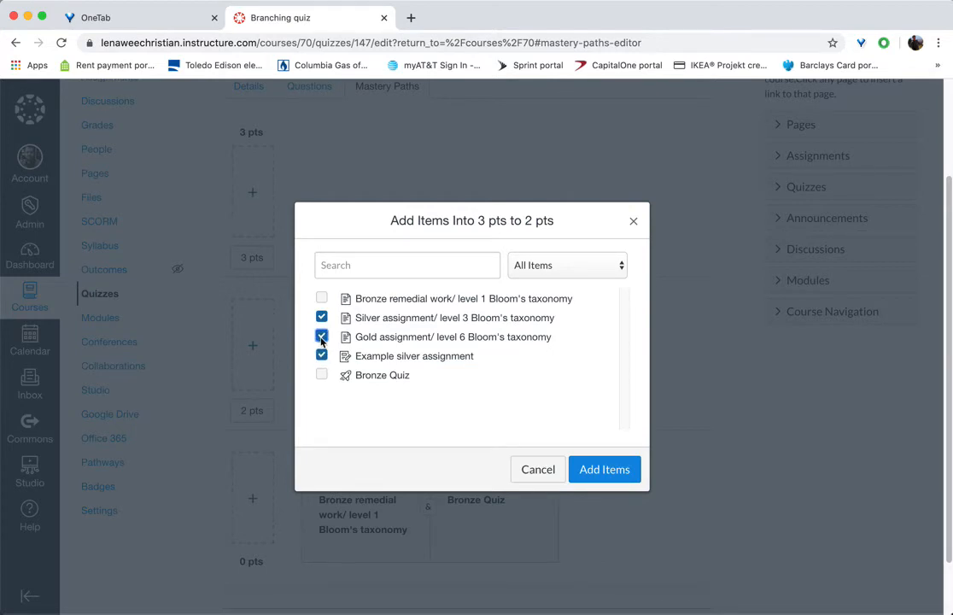
left_click(607, 470)
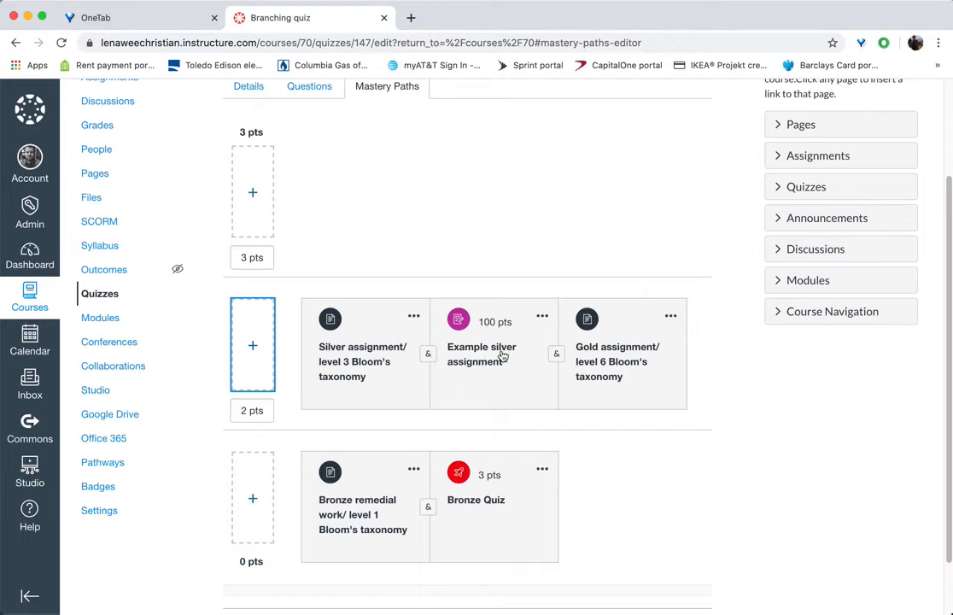
left_click(556, 355)
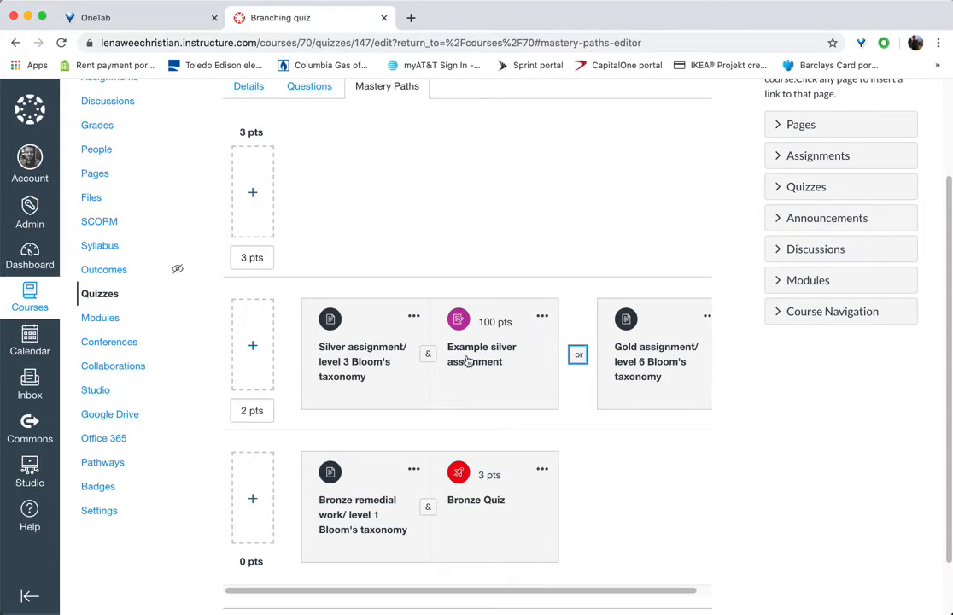
Step: Add the Silver assignment, Gold assignment and Example silver assignment to the 3 pts to 3 pts range
left_click(253, 195)
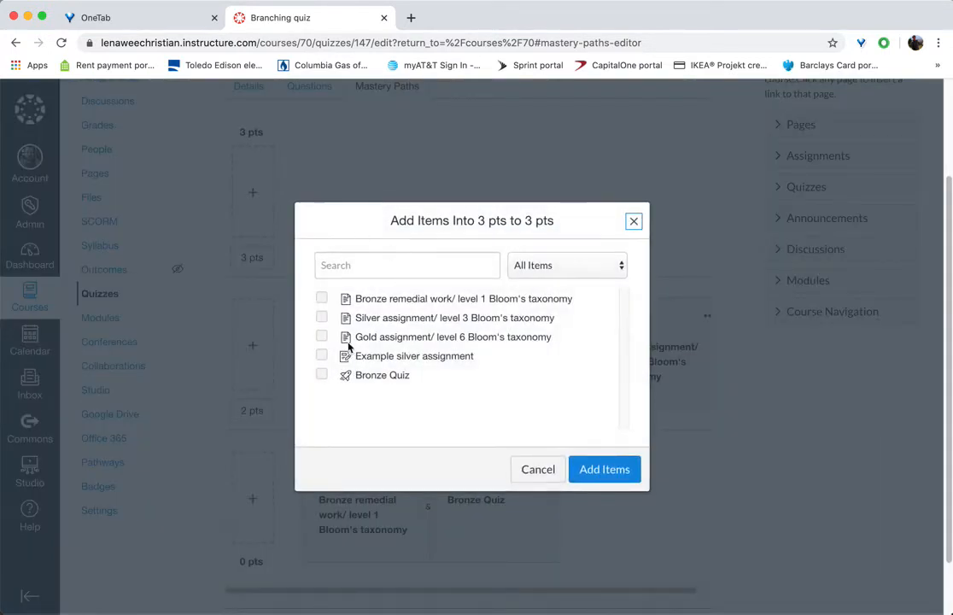
left_click(322, 316)
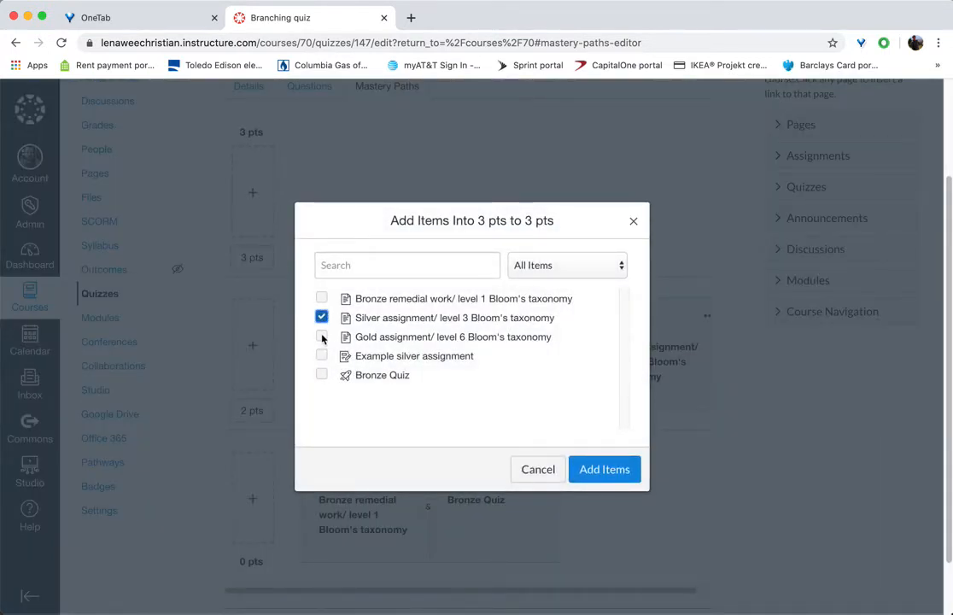
left_click(322, 338)
left_click(322, 355)
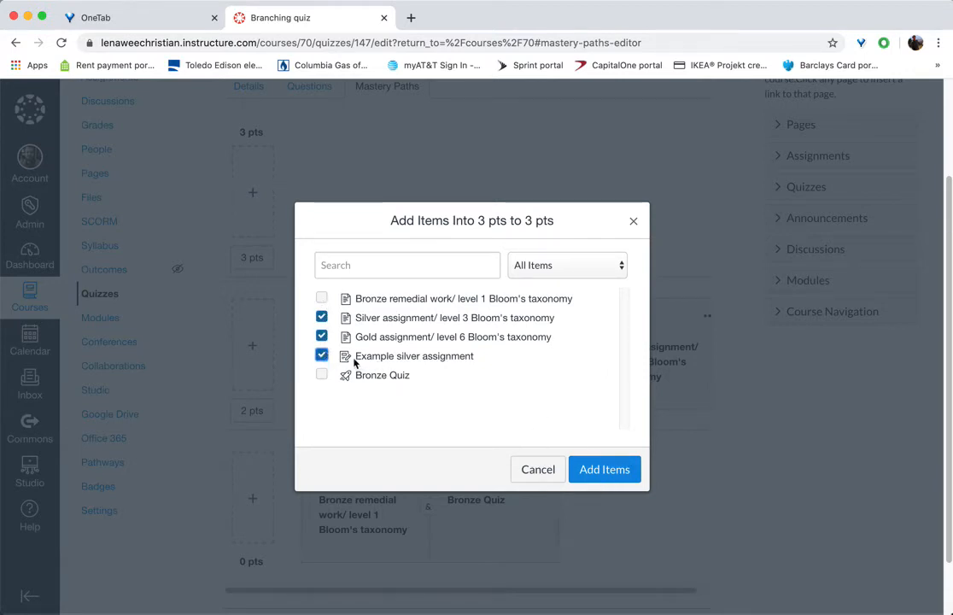
left_click(608, 471)
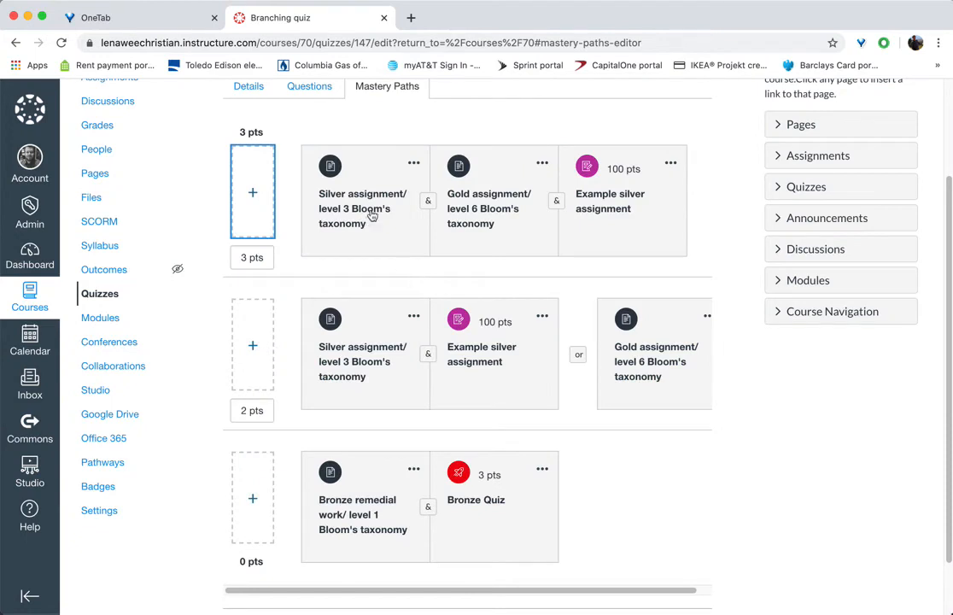
Step: Reorder the highest range to Silver assignment, Example silver assignment, Gold assignment, and set "or" before the Gold assignment
left_click_drag(489, 208, 404, 197)
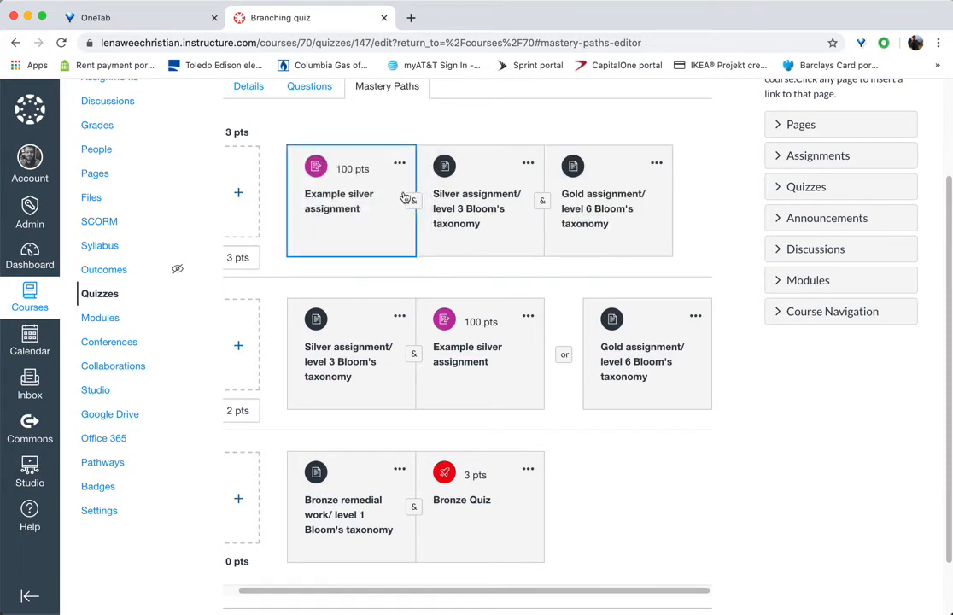
left_click_drag(470, 203, 266, 196)
left_click_drag(497, 199, 278, 194)
left_click_drag(451, 202, 322, 199)
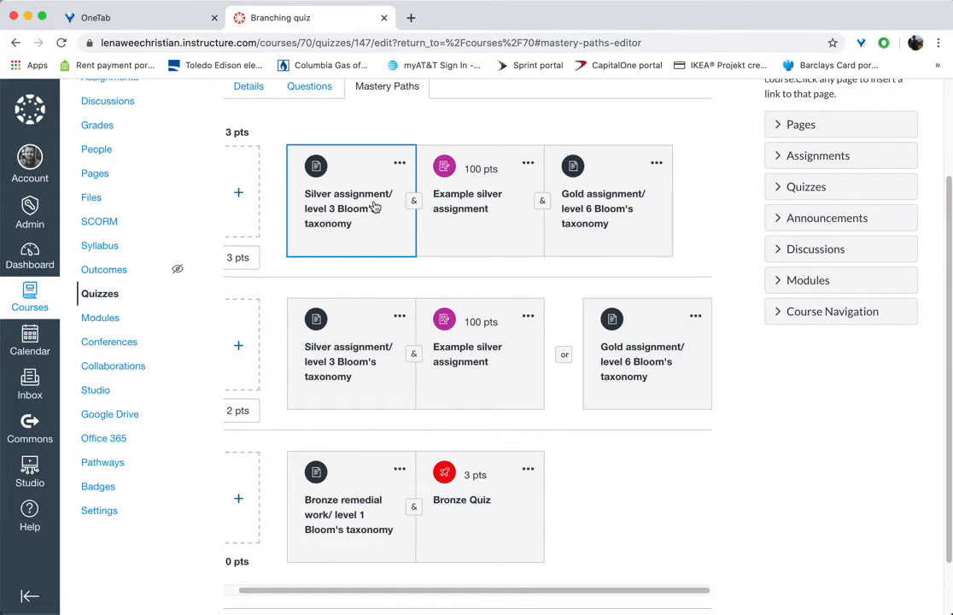
left_click(541, 200)
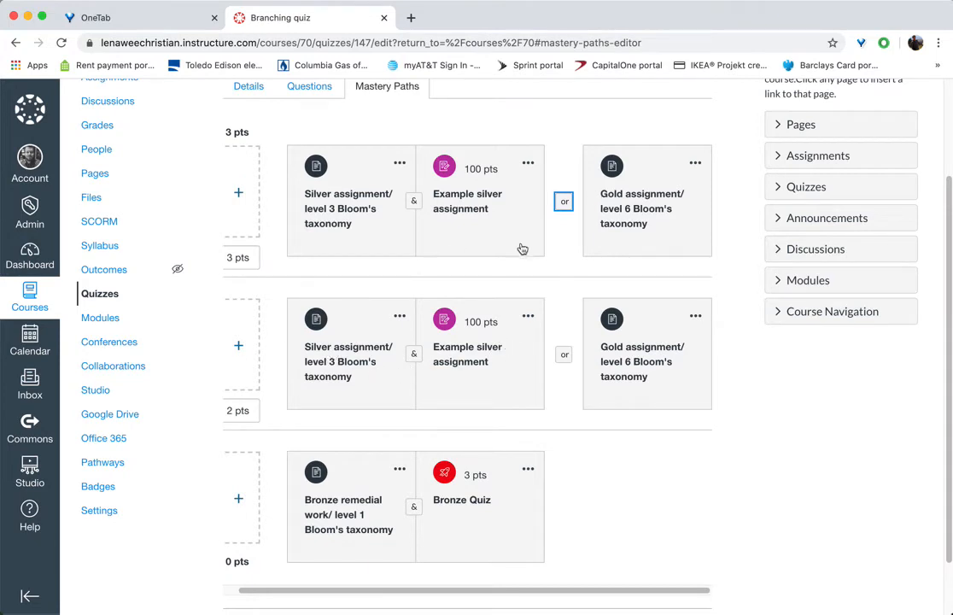
Step: Save the Branching quiz with its Mastery Paths and return to the course home page
scroll(462, 301, "down", 3)
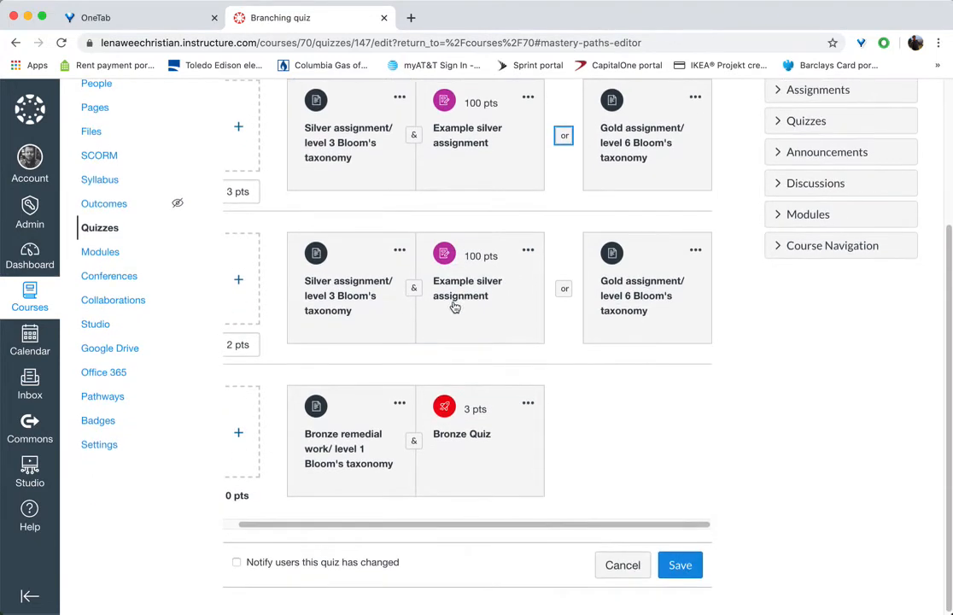
left_click(681, 566)
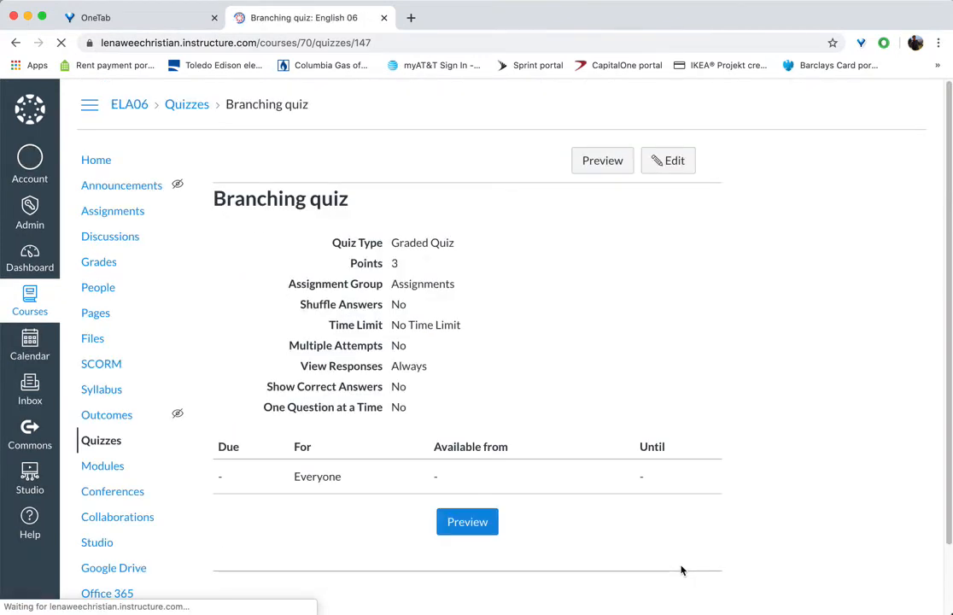
left_click(95, 161)
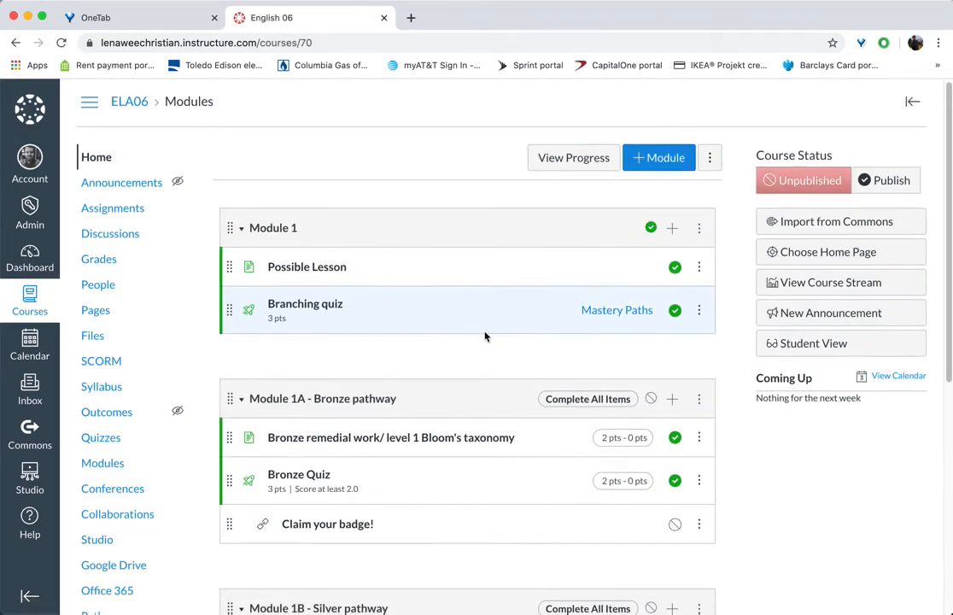
Step: In the Bronze Quiz's Mastery Paths, add the Bronze remedial work to the 2 pts to 0 pts range
scroll(429, 320, "down", 1)
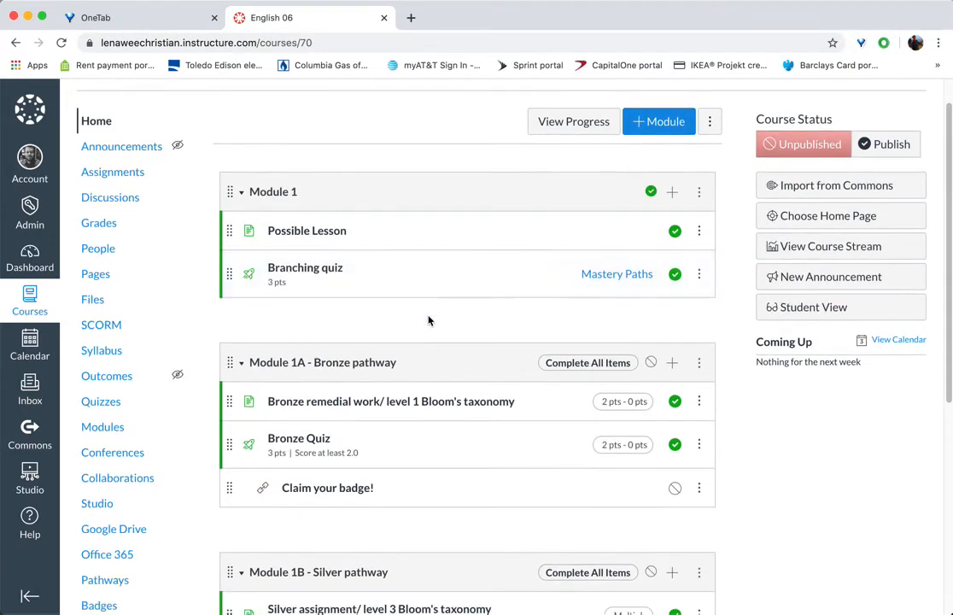
scroll(421, 280, "down", 3)
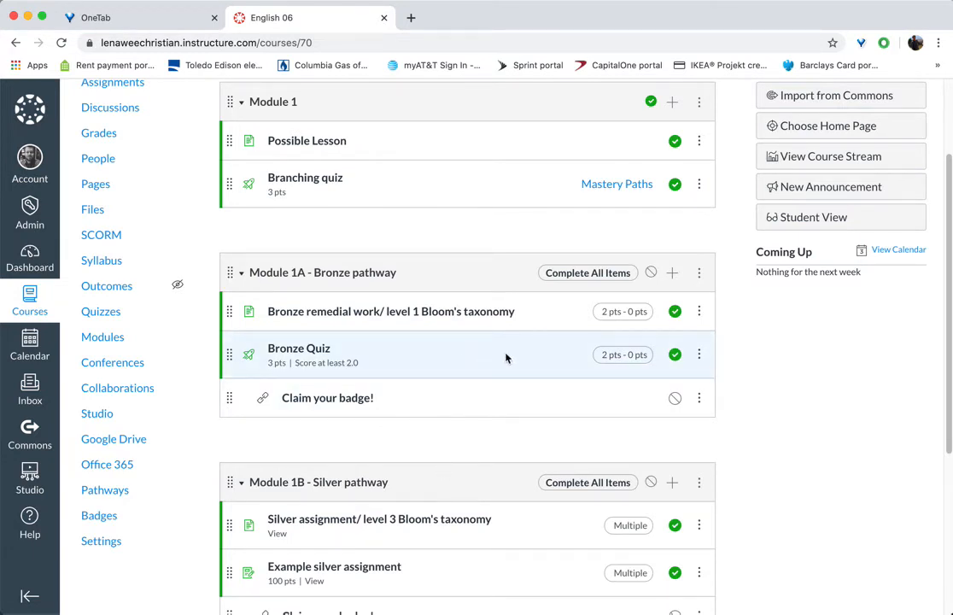
left_click(700, 355)
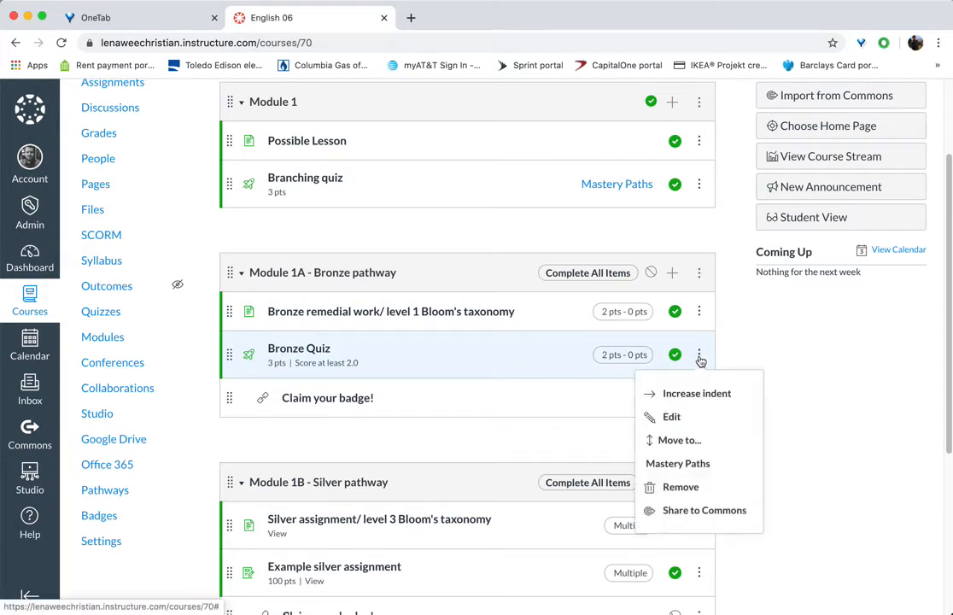
left_click(679, 467)
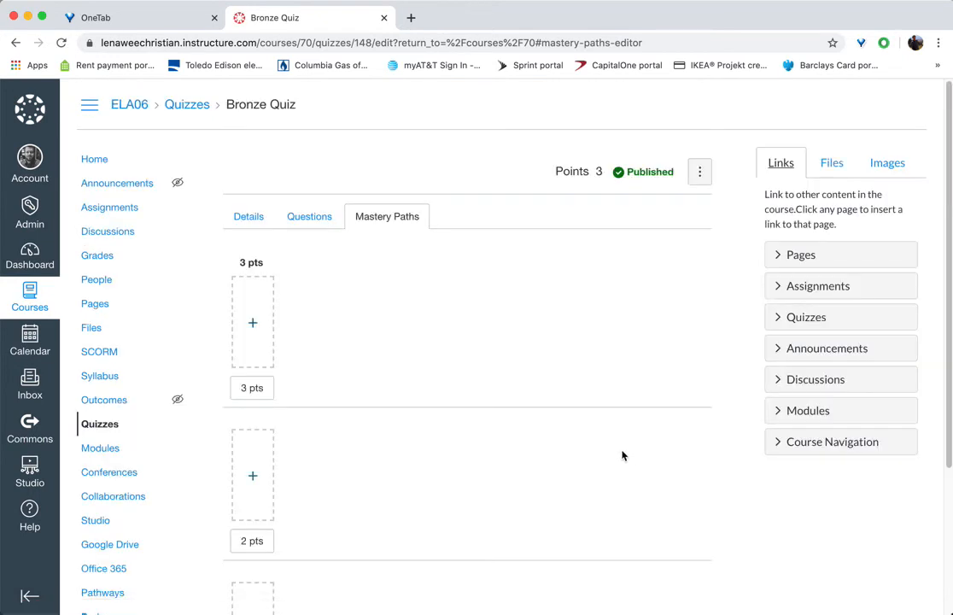
left_click(253, 452)
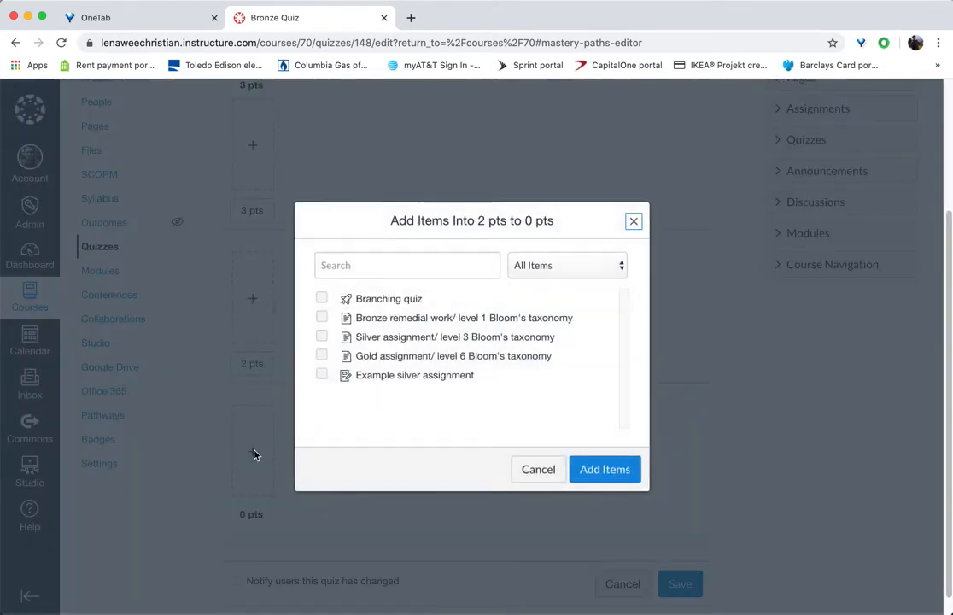
left_click(322, 318)
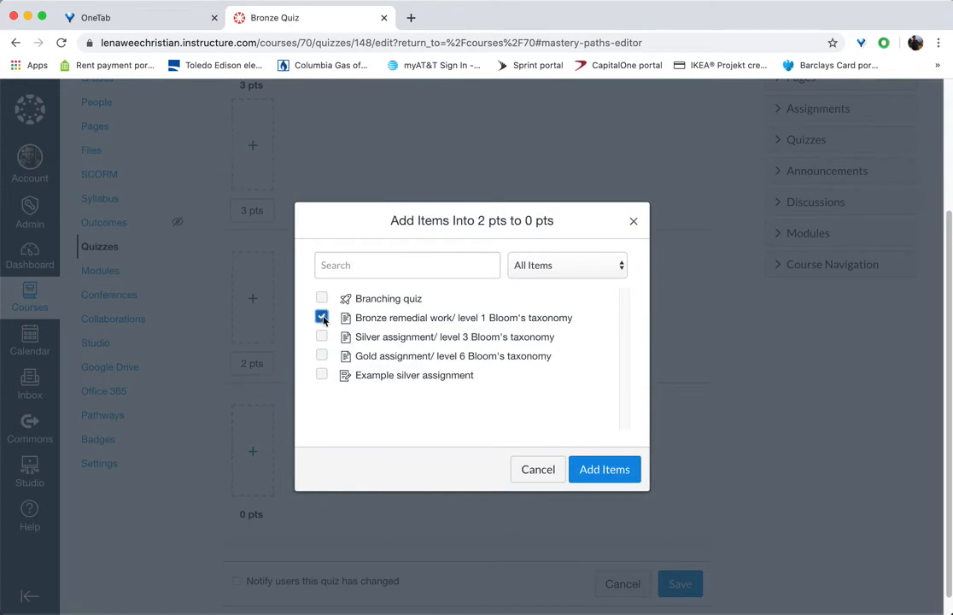
left_click(609, 472)
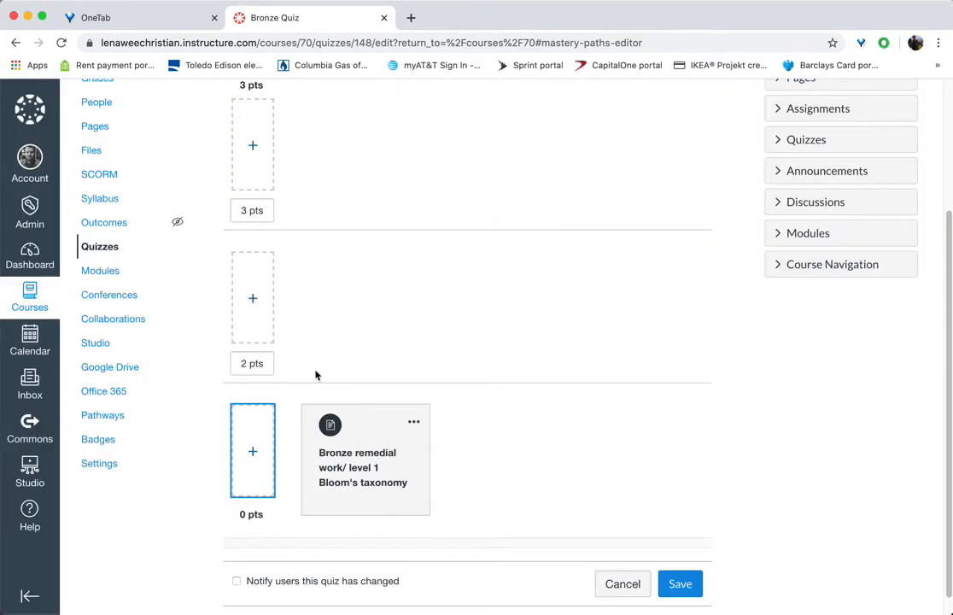
Step: Add the Silver assignment, Example silver assignment and Gold assignment to the 3 pts to 2 pts range, with "or" before the Gold assignment
left_click(256, 299)
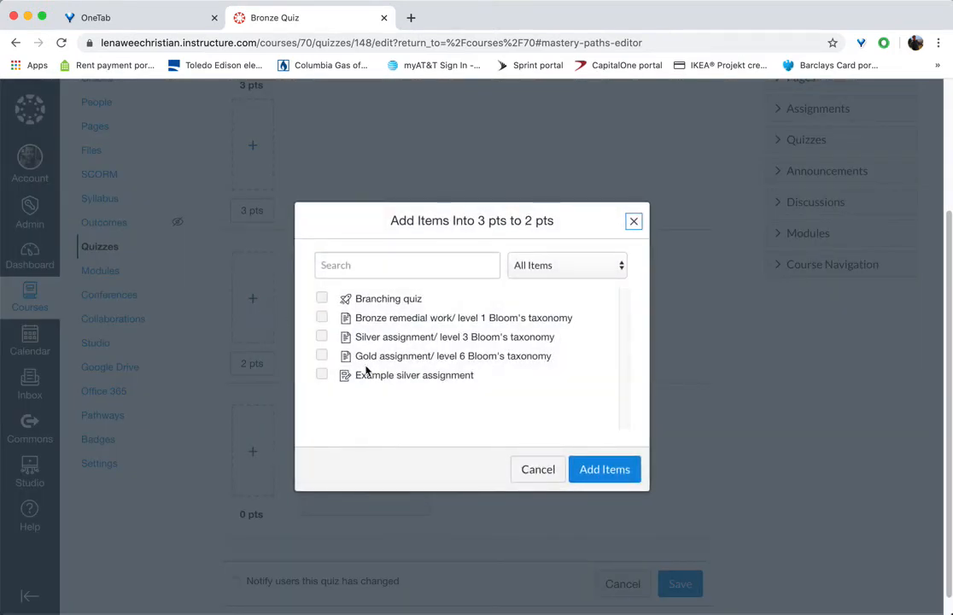
left_click(321, 337)
left_click(321, 375)
left_click(321, 356)
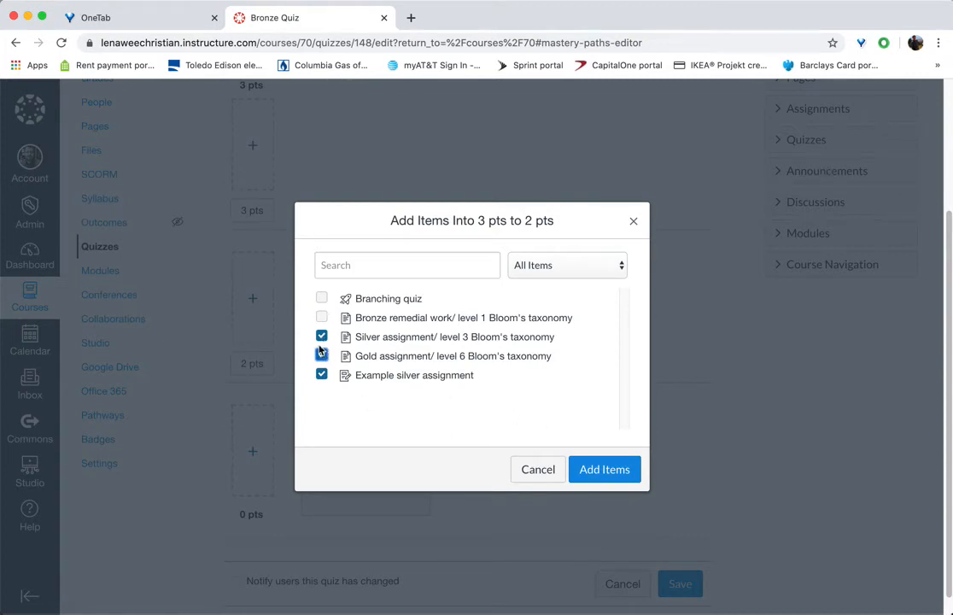
left_click(321, 339)
left_click(321, 355)
left_click(322, 375)
left_click(321, 337)
left_click(322, 375)
left_click(322, 355)
left_click(613, 474)
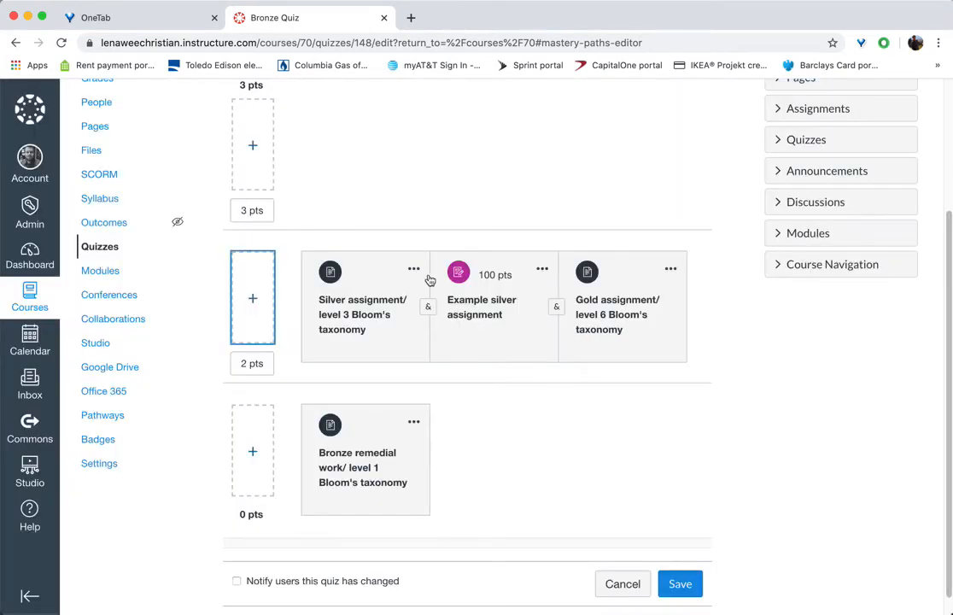
left_click(556, 307)
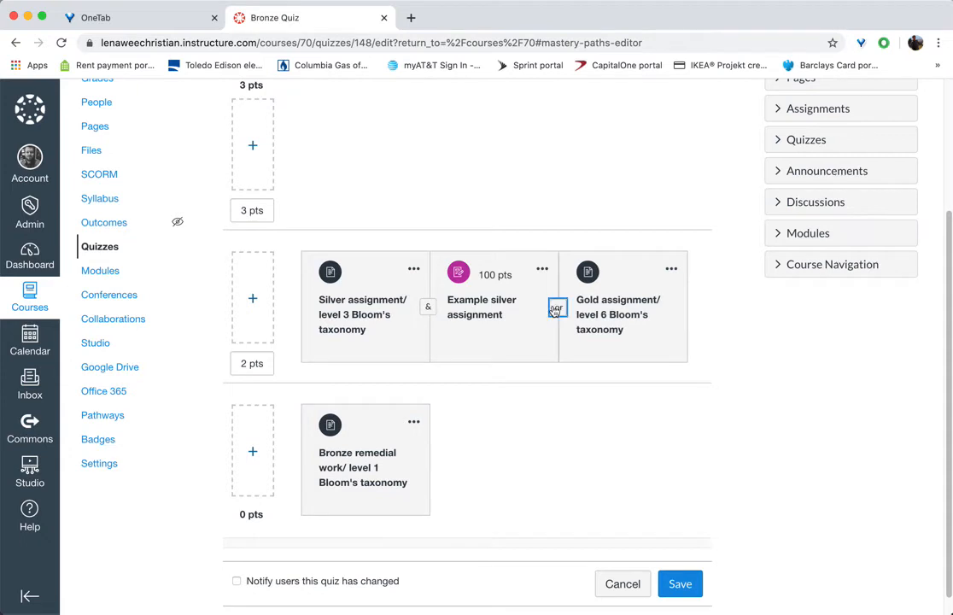
Step: Add the Silver assignment, Example silver assignment and Gold assignment to the 3 pts to 3 pts range, with "or" before the Gold assignment
left_click(254, 158)
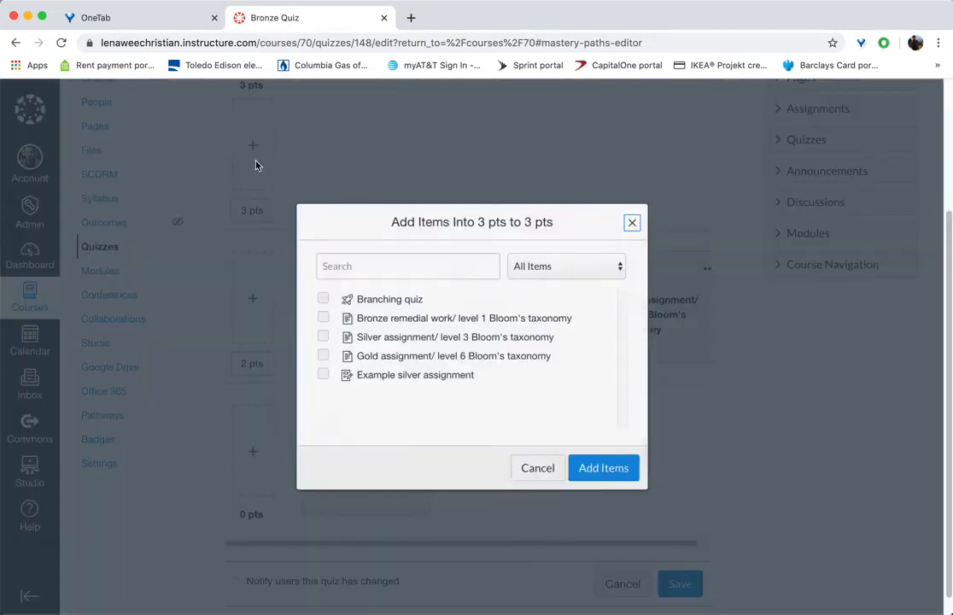
left_click(322, 337)
left_click(321, 375)
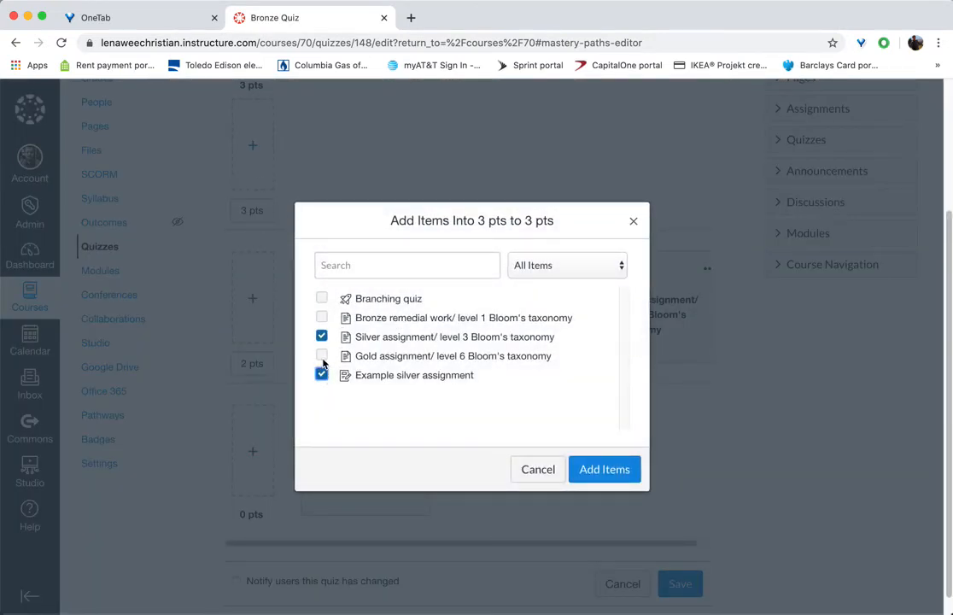
left_click(322, 356)
left_click(589, 469)
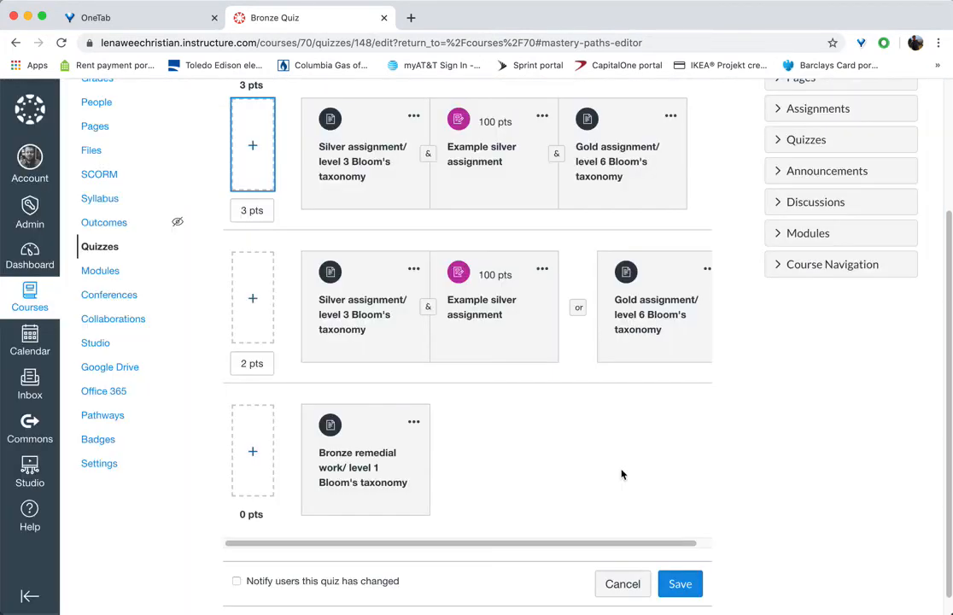
left_click(556, 154)
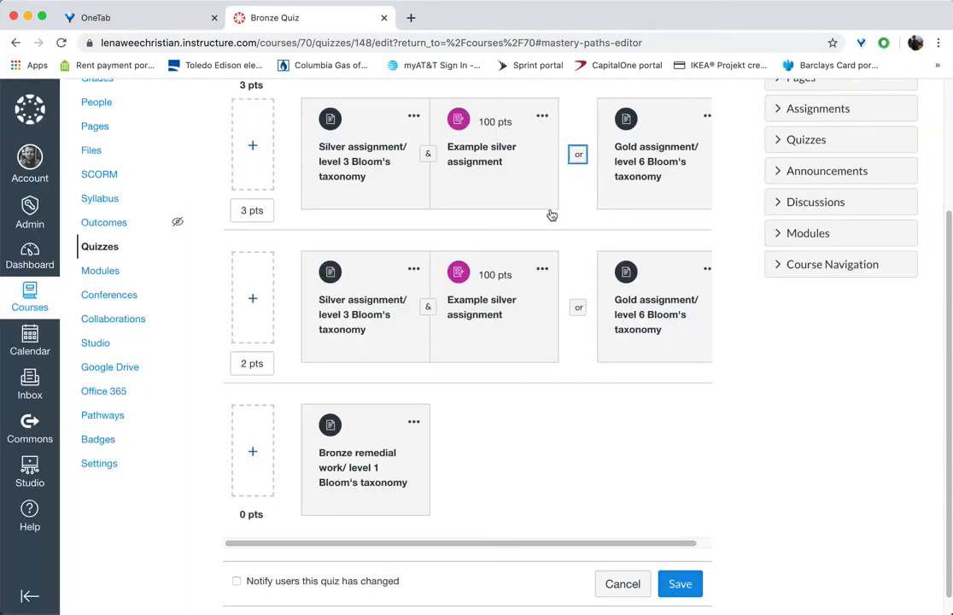
Step: Save the Bronze Quiz with its Mastery Paths without including the English 06 section, and return to the course home page
scroll(513, 393, "up", 2)
scroll(508, 423, "down", 3)
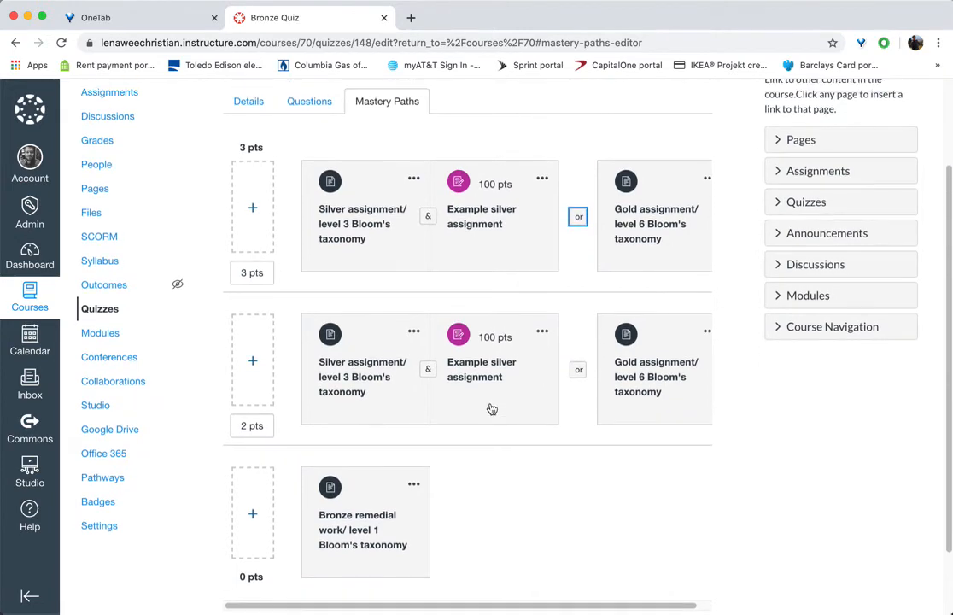
left_click(661, 561)
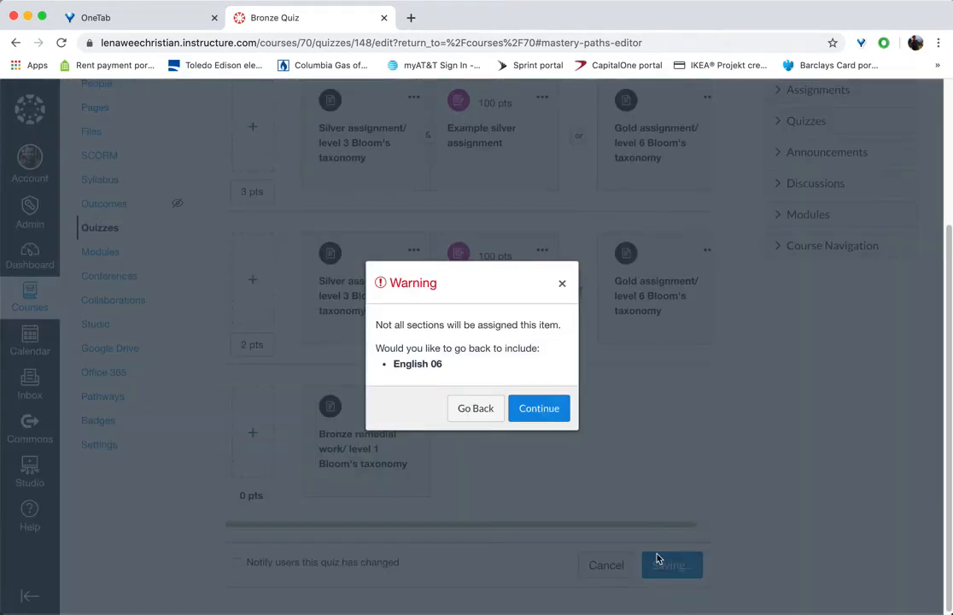
left_click(542, 410)
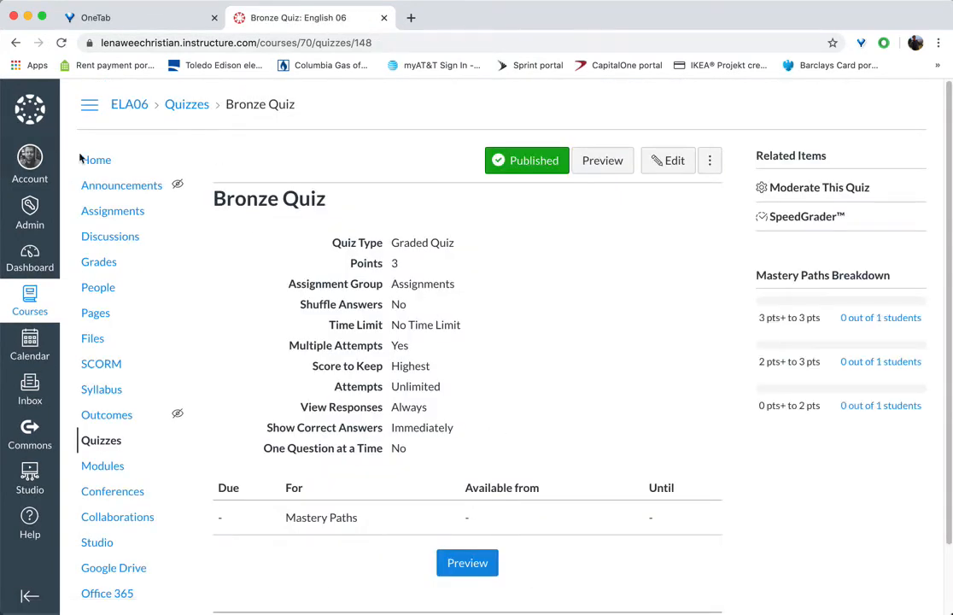
left_click(92, 160)
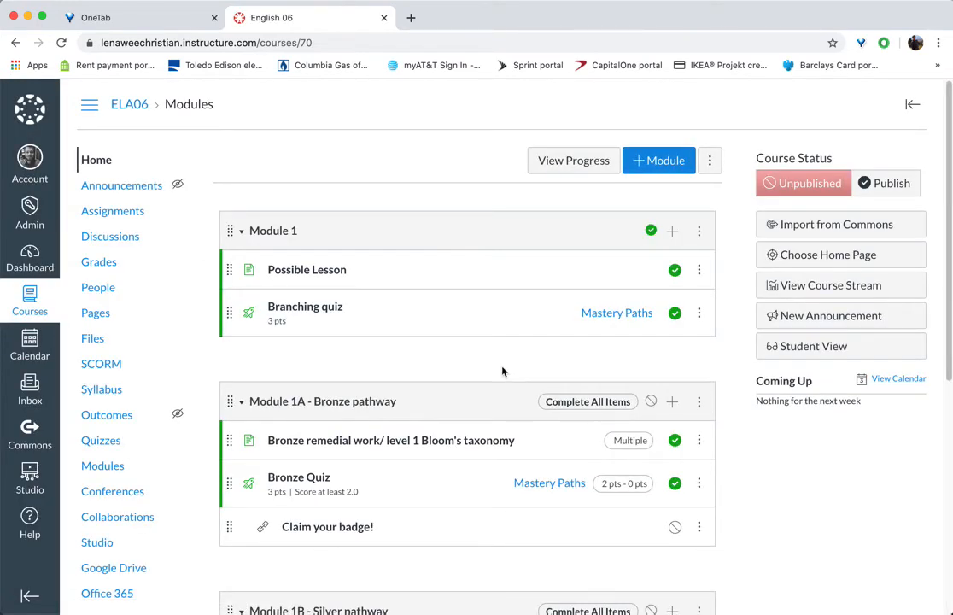
Step: Review the items, requirements and Mastery Paths labels in the bronze, silver and gold pathway modules
scroll(539, 395, "down", 5)
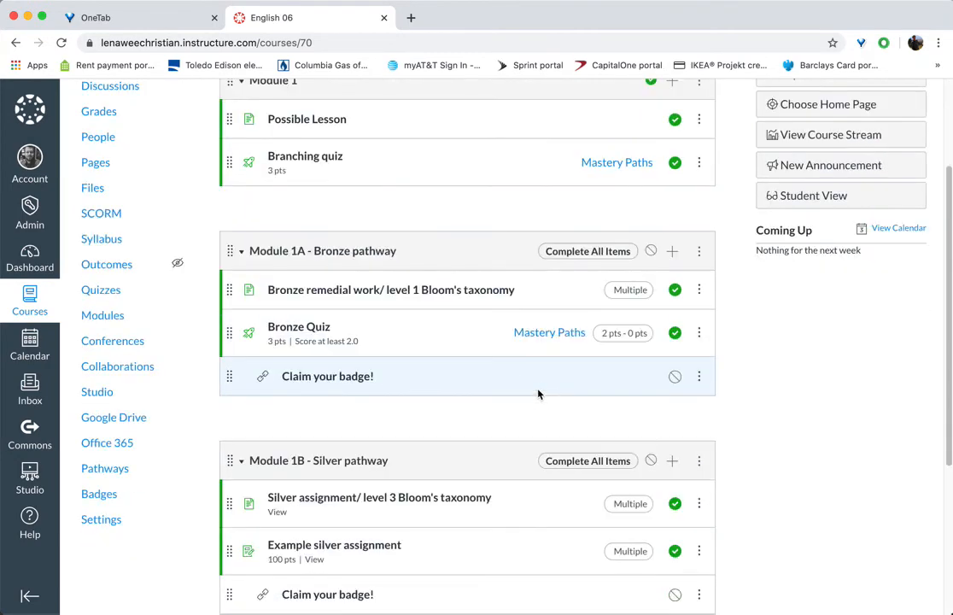
scroll(538, 394, "down", 2)
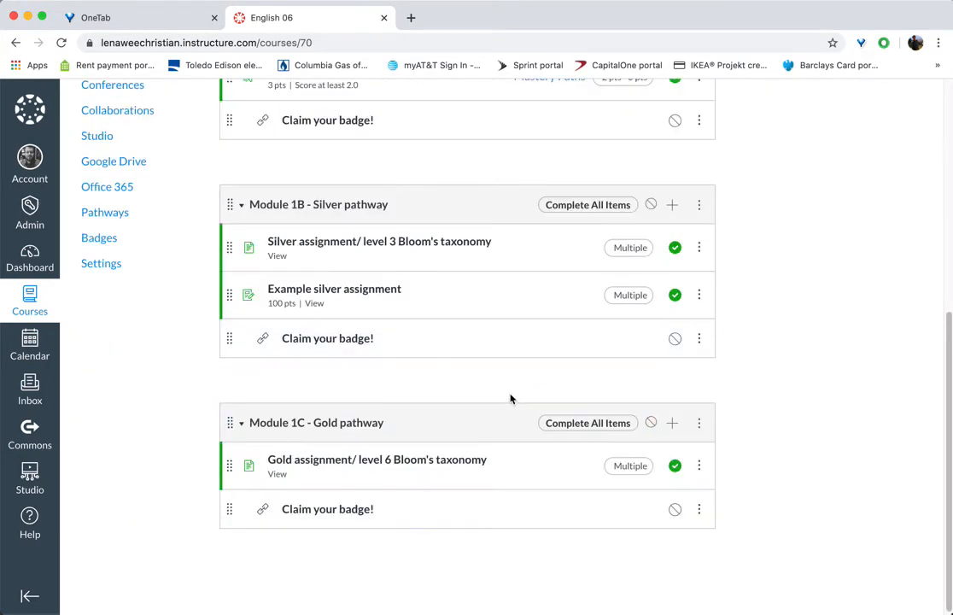
scroll(511, 399, "up", 2)
scroll(506, 398, "up", 3)
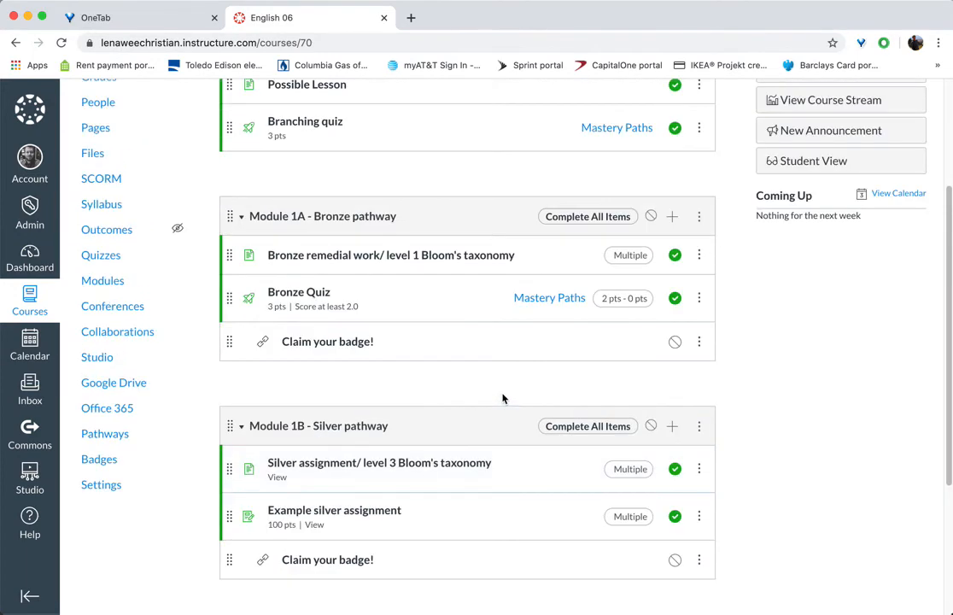
scroll(455, 361, "up", 1)
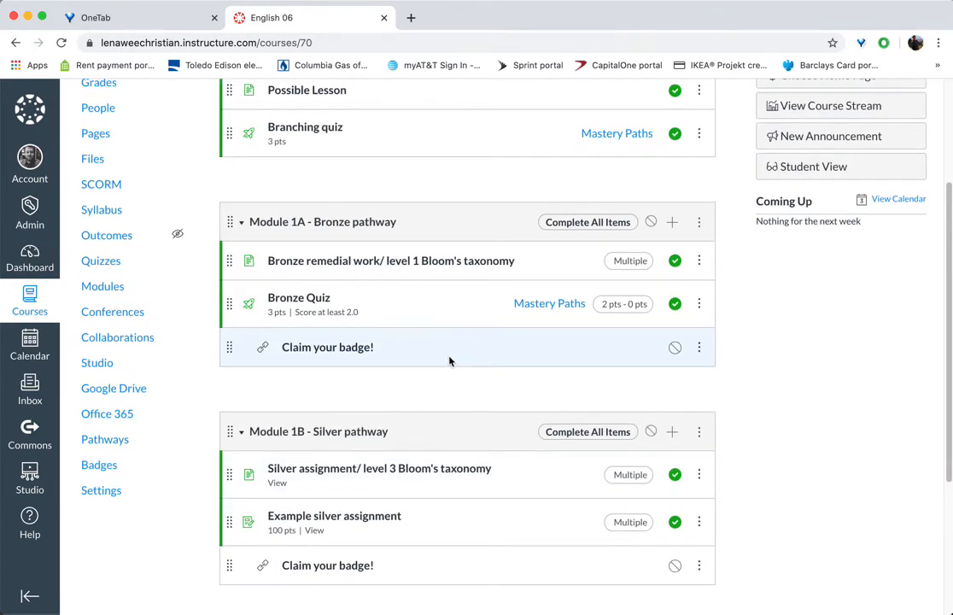
scroll(449, 360, "down", 2)
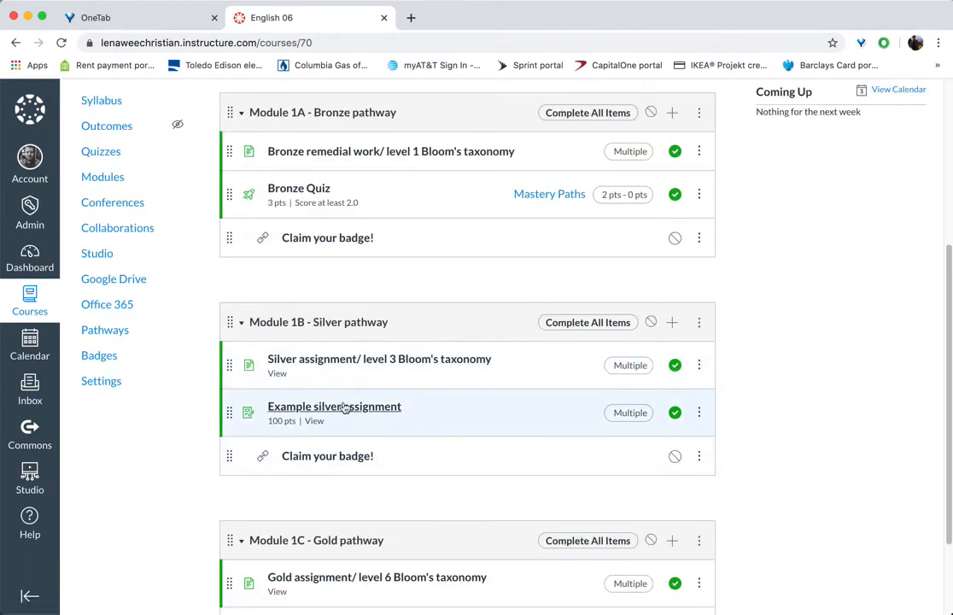
scroll(395, 512, "down", 1)
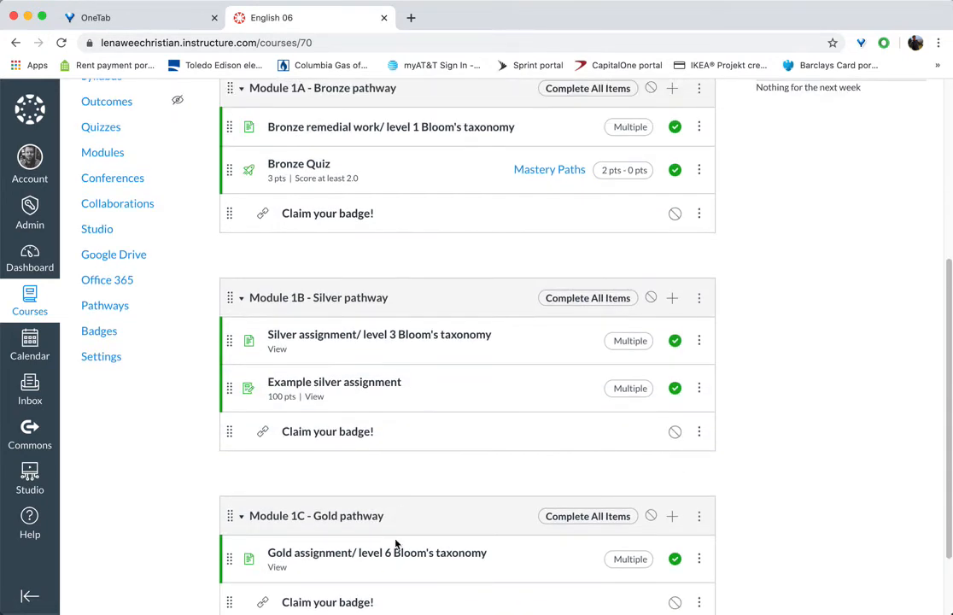
scroll(410, 504, "down", 2)
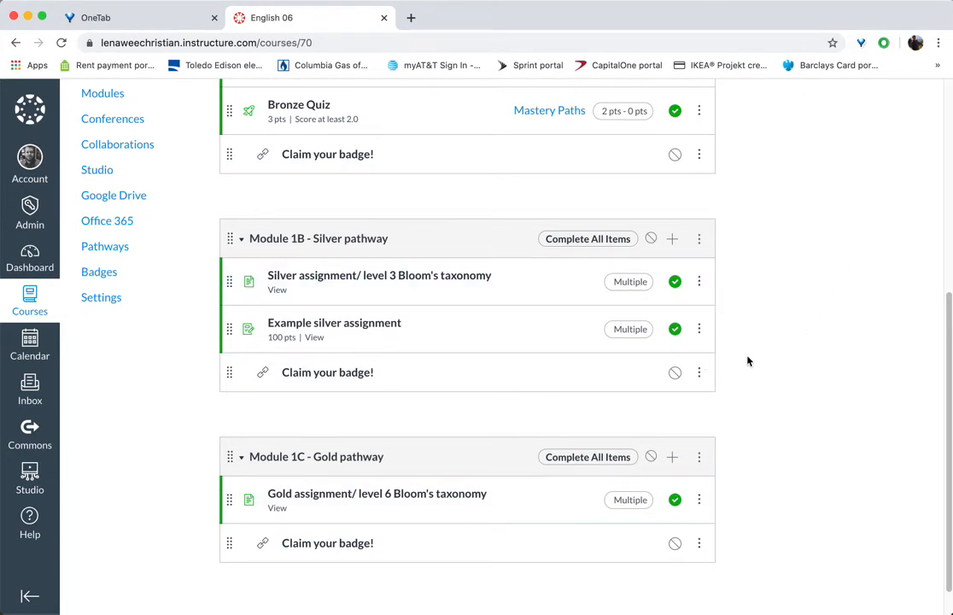
Step: Publish the Module 1A - Bronze pathway, Module 1B - Silver pathway and Module 1C - Gold pathway modules with all their items
scroll(745, 362, "up", 5)
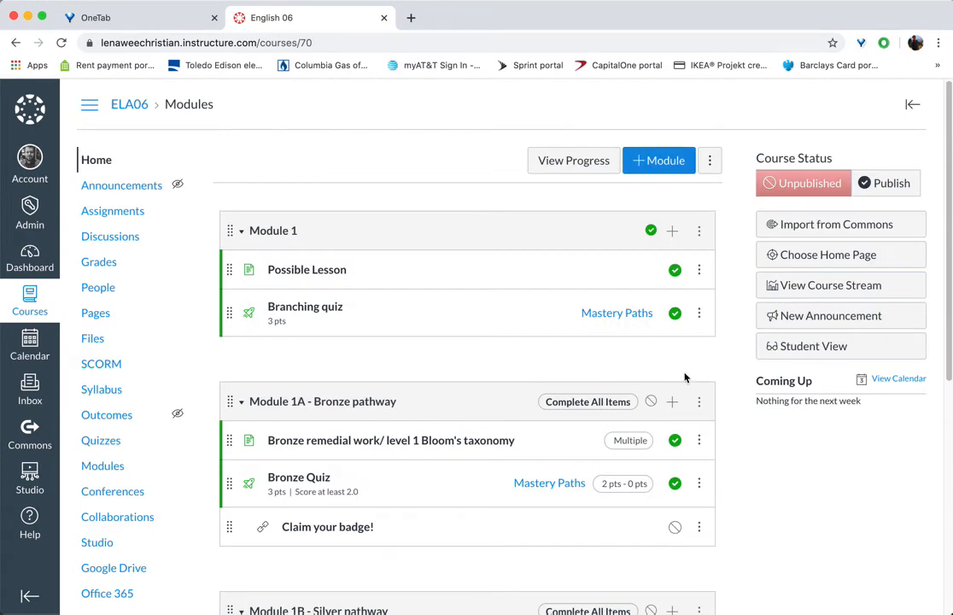
left_click(650, 401)
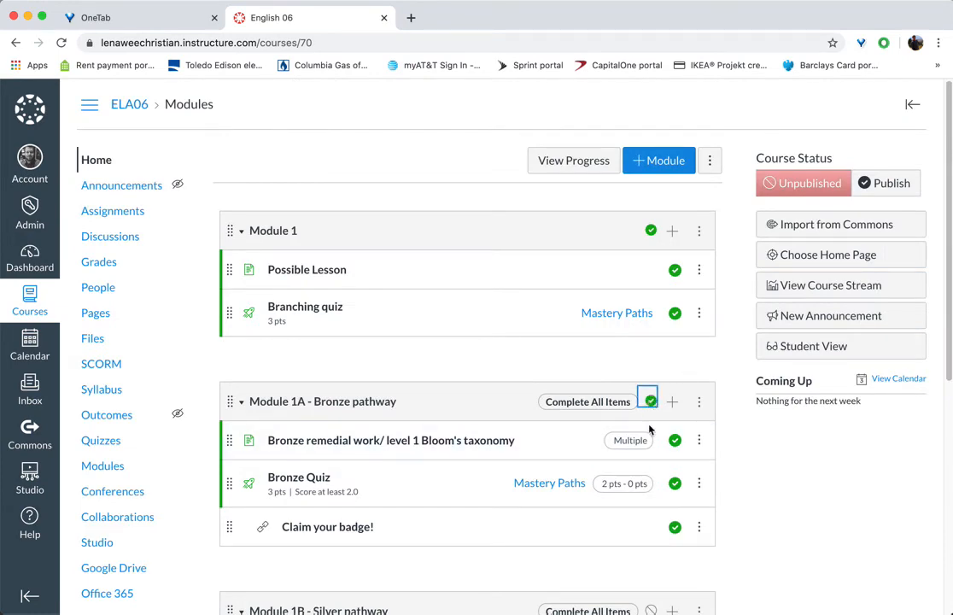
scroll(651, 462, "down", 3)
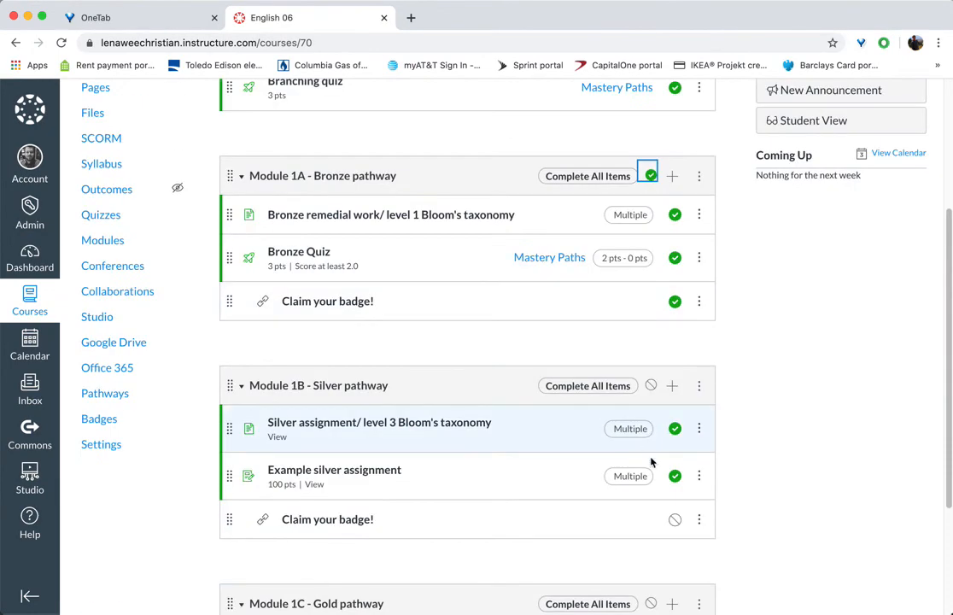
left_click(651, 385)
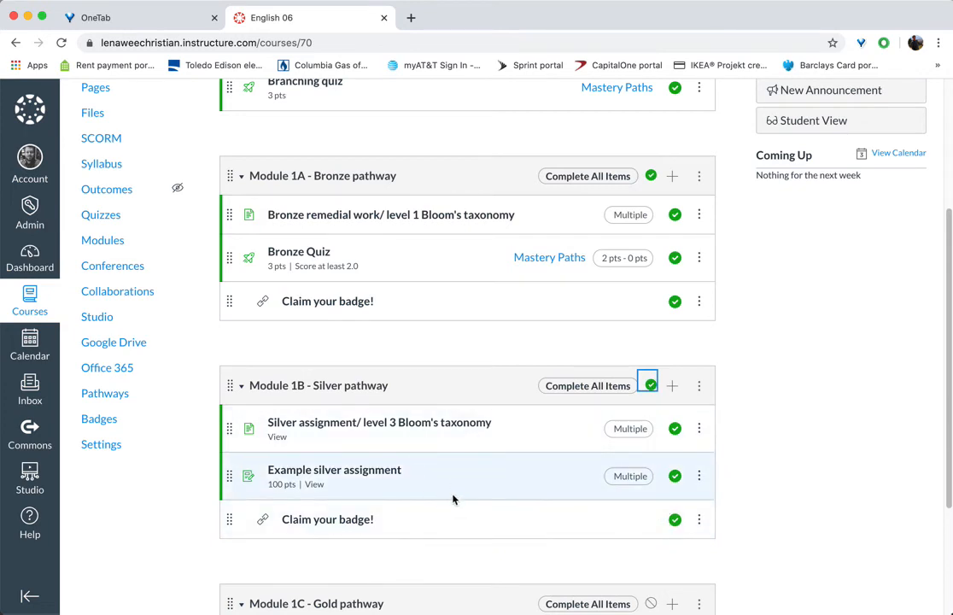
scroll(457, 491, "down", 1)
scroll(598, 474, "down", 1)
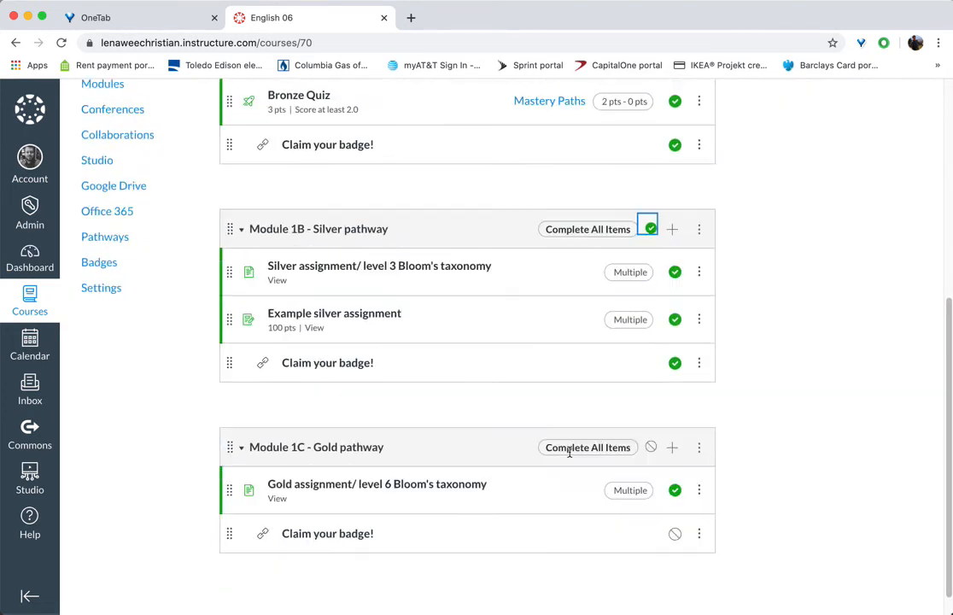
left_click(651, 448)
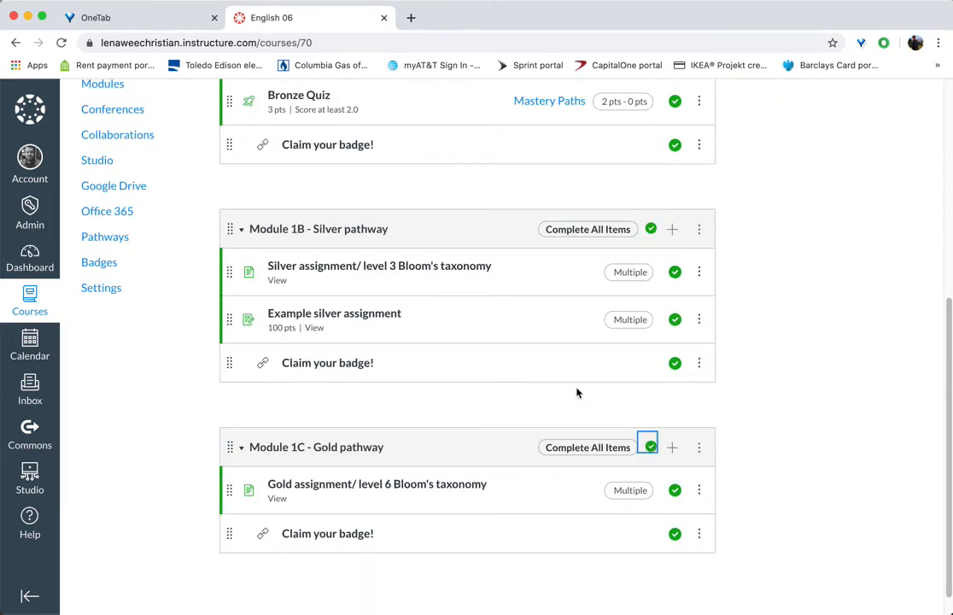
scroll(577, 392, "down", 1)
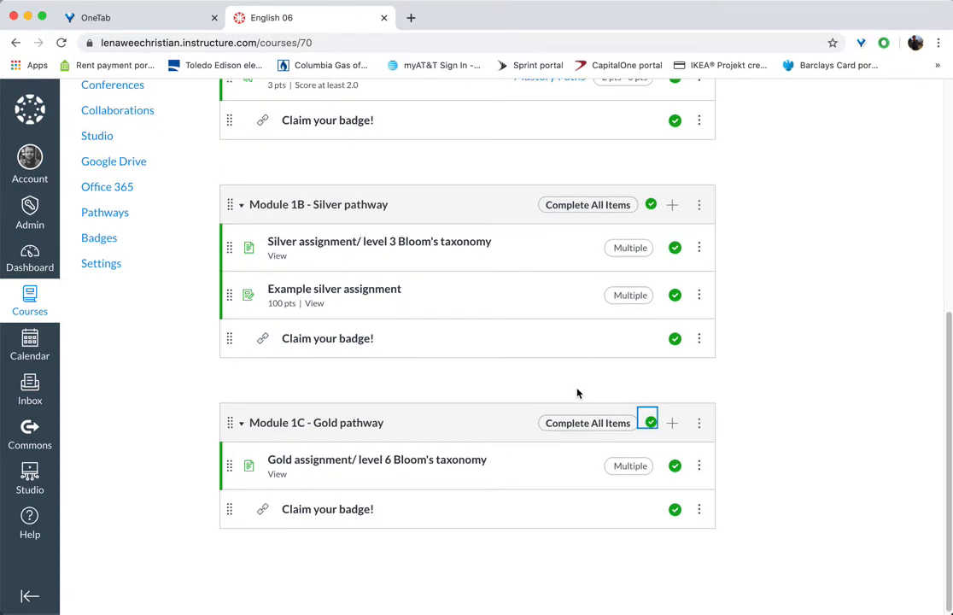
Step: Enter Student View and look over Module 1 and the three pathway modules as the test student
scroll(577, 391, "up", 5)
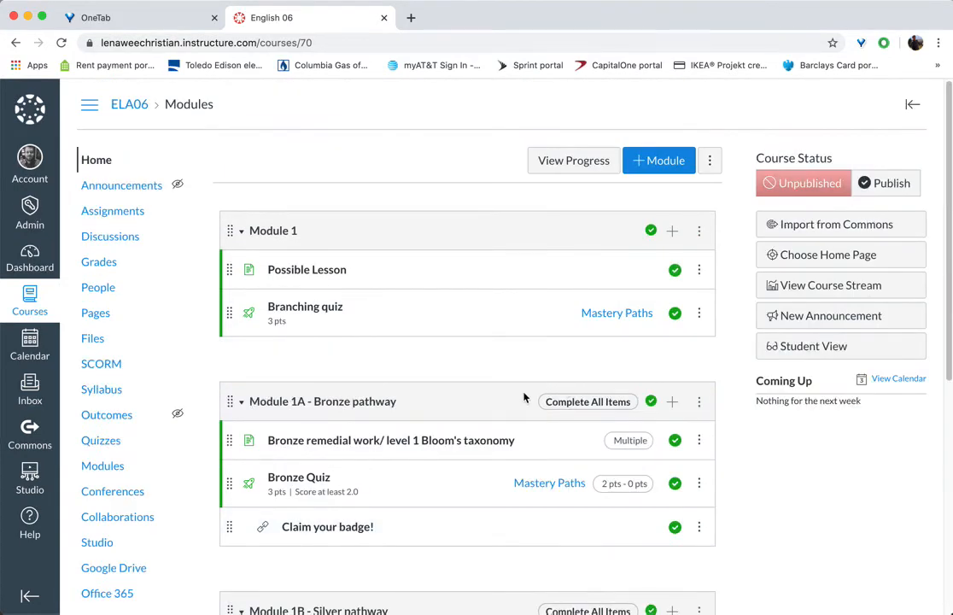
left_click(791, 349)
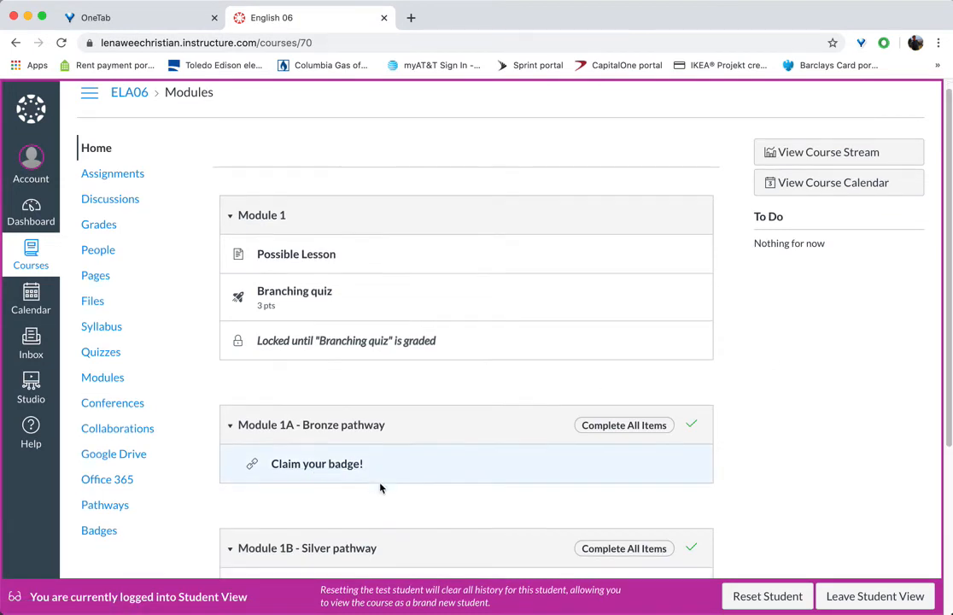
scroll(381, 487, "down", 2)
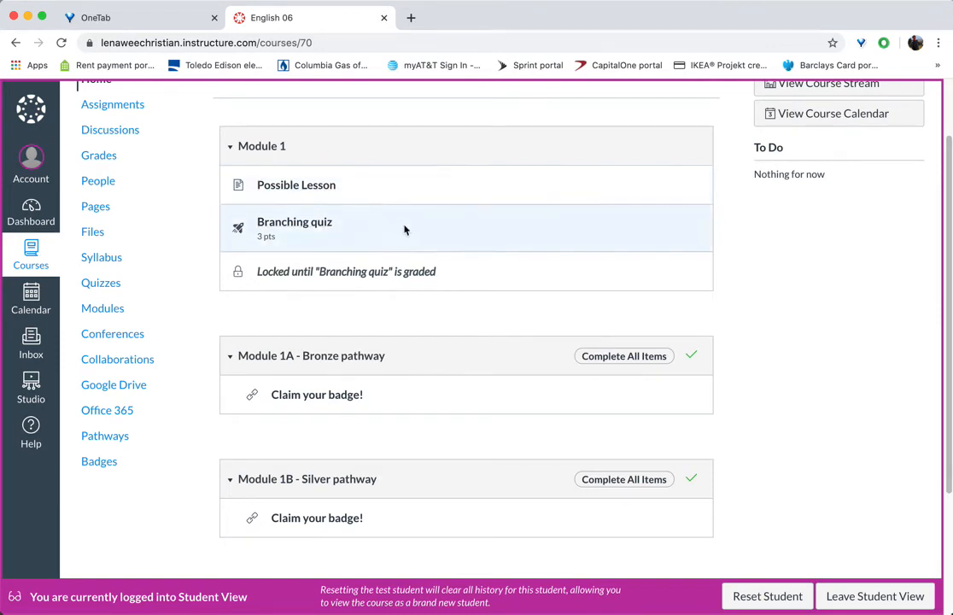
scroll(408, 379, "down", 3)
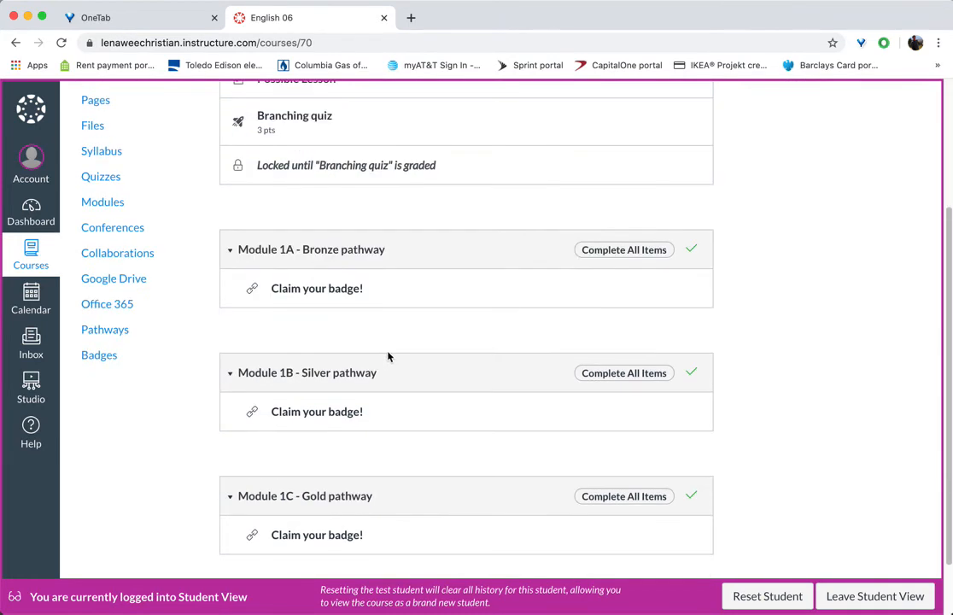
scroll(390, 358, "down", 2)
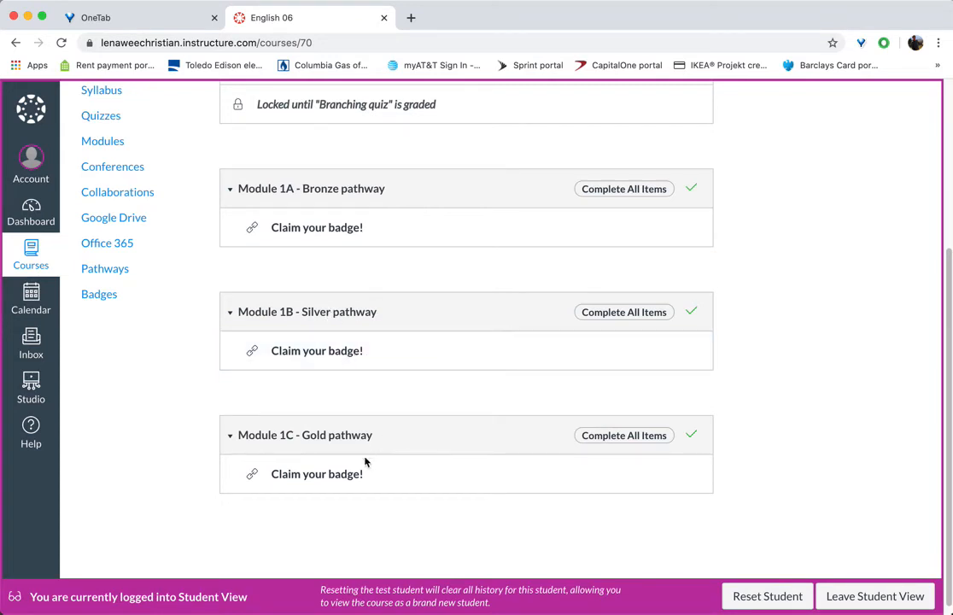
scroll(323, 402, "up", 3)
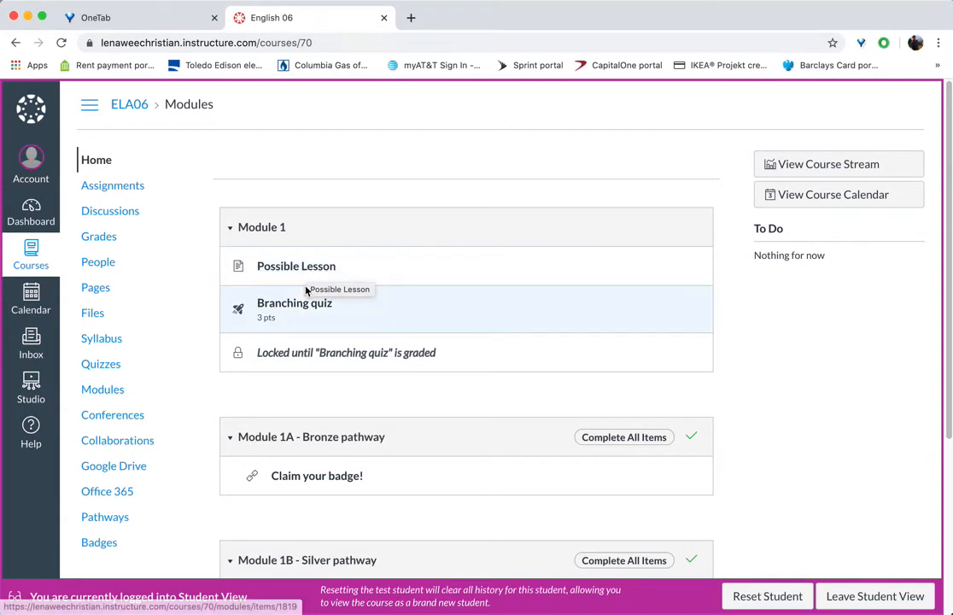
Step: Take the Branching quiz as the test student, answering True to all three questions, and submit it
left_click(298, 316)
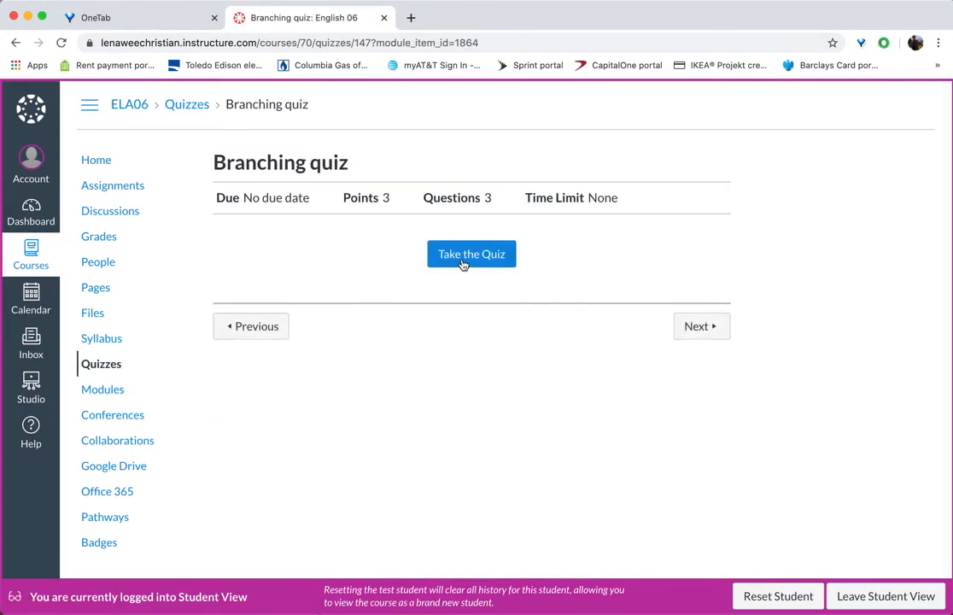
left_click(462, 263)
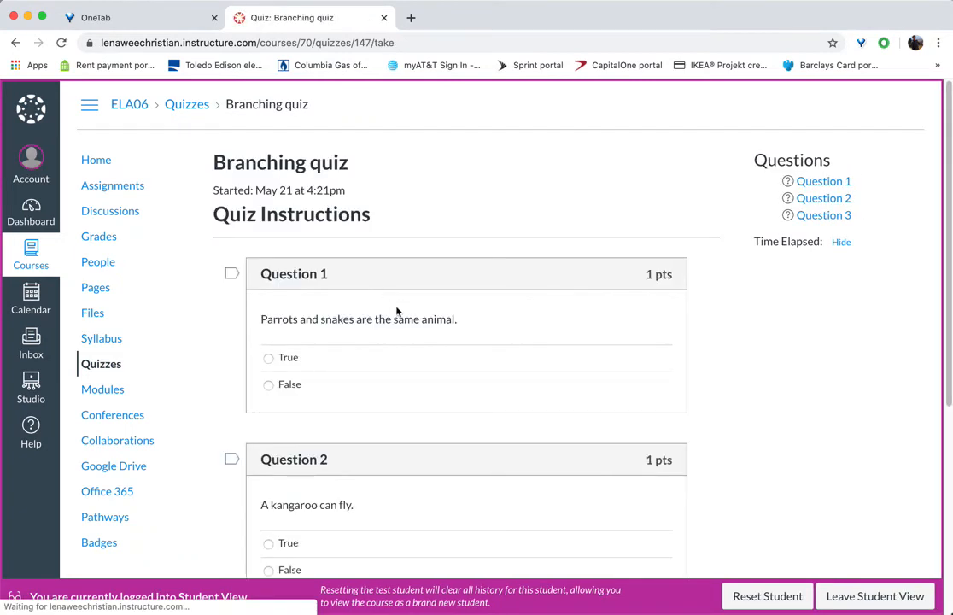
left_click(269, 360)
scroll(433, 352, "down", 3)
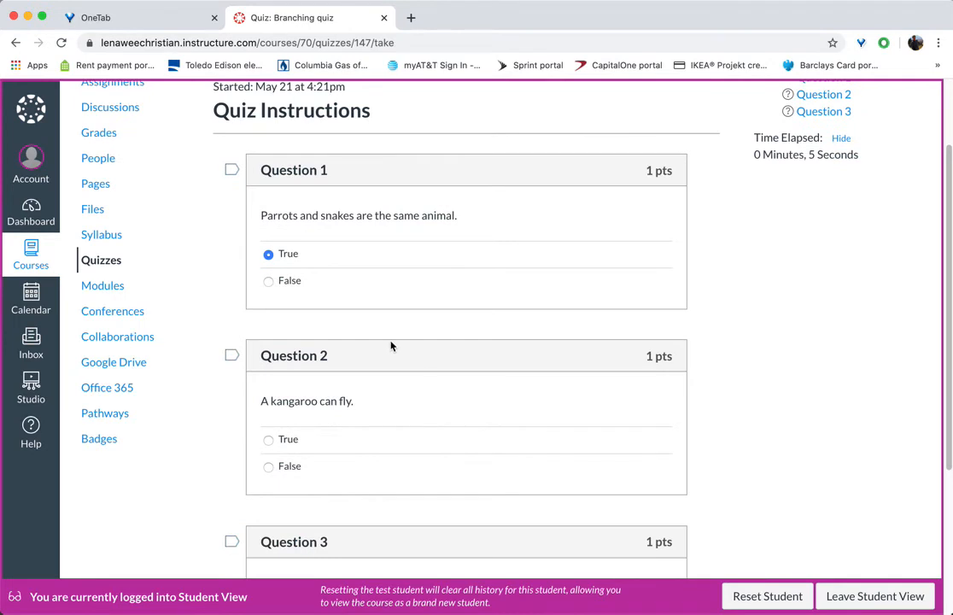
left_click(269, 440)
scroll(371, 427, "down", 3)
left_click(267, 508)
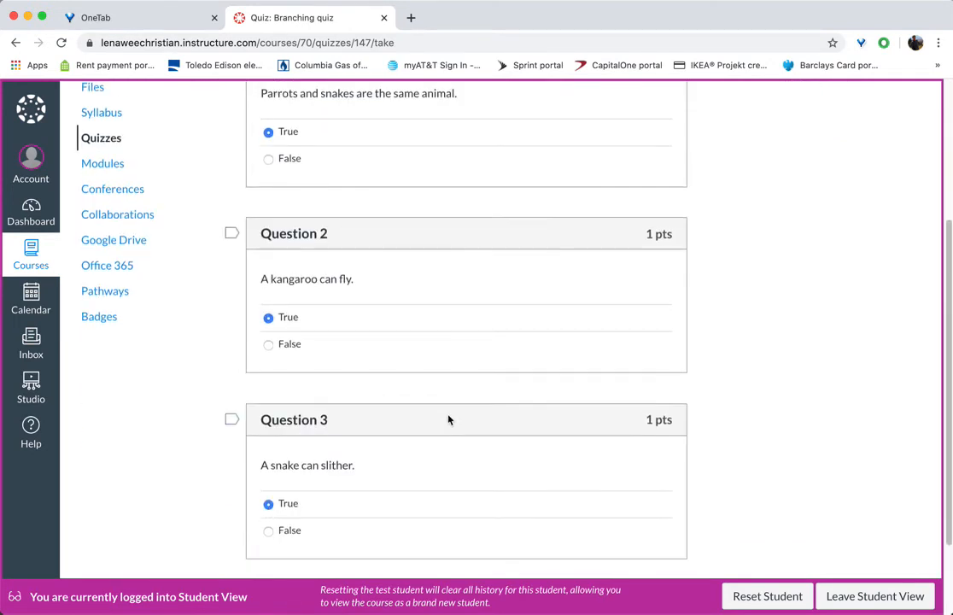
scroll(448, 418, "down", 2)
left_click(669, 540)
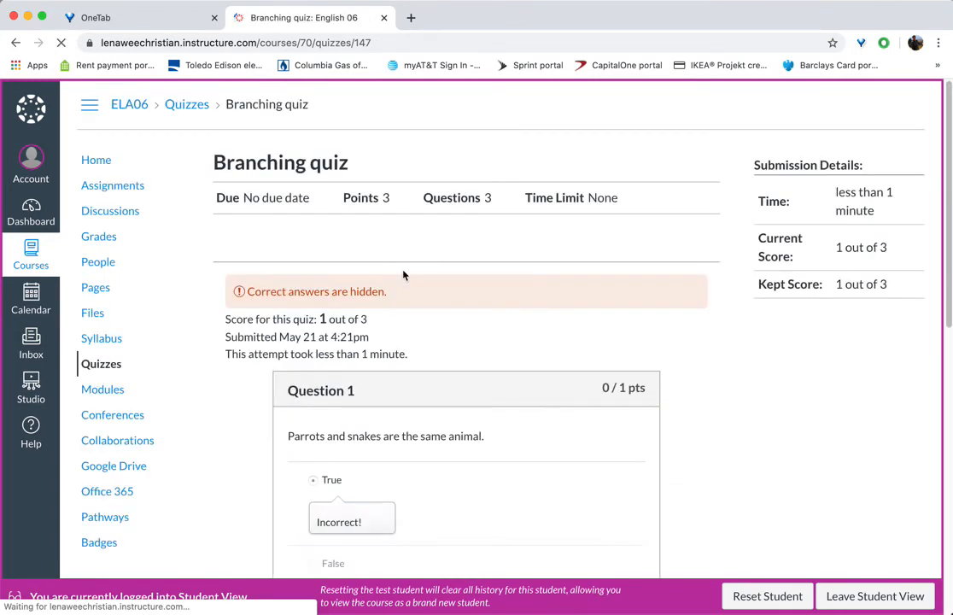
Step: Review the Branching quiz results, then return to the course home page and check the items in the Bronze pathway module
scroll(498, 372, "down", 10)
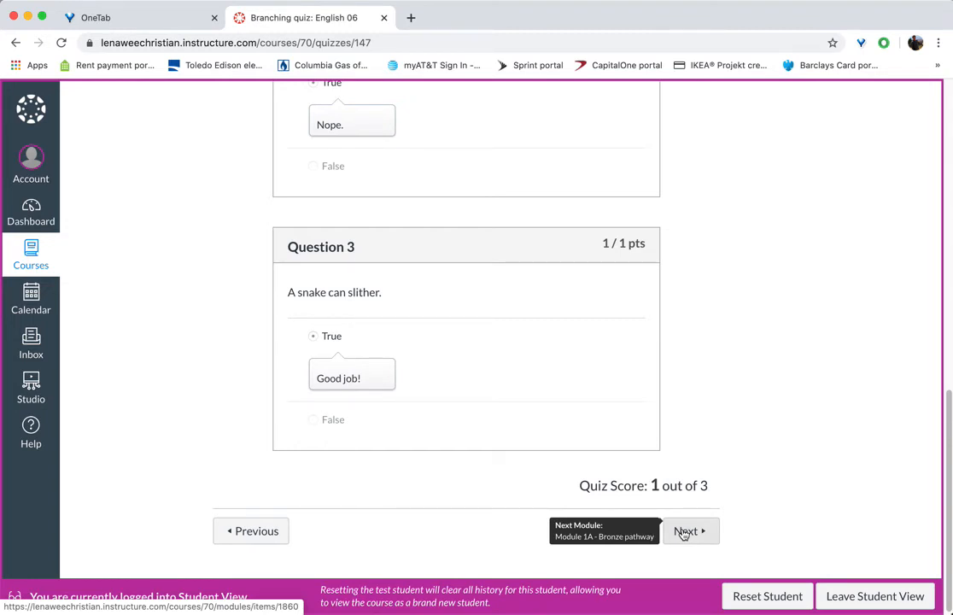
scroll(673, 533, "up", 15)
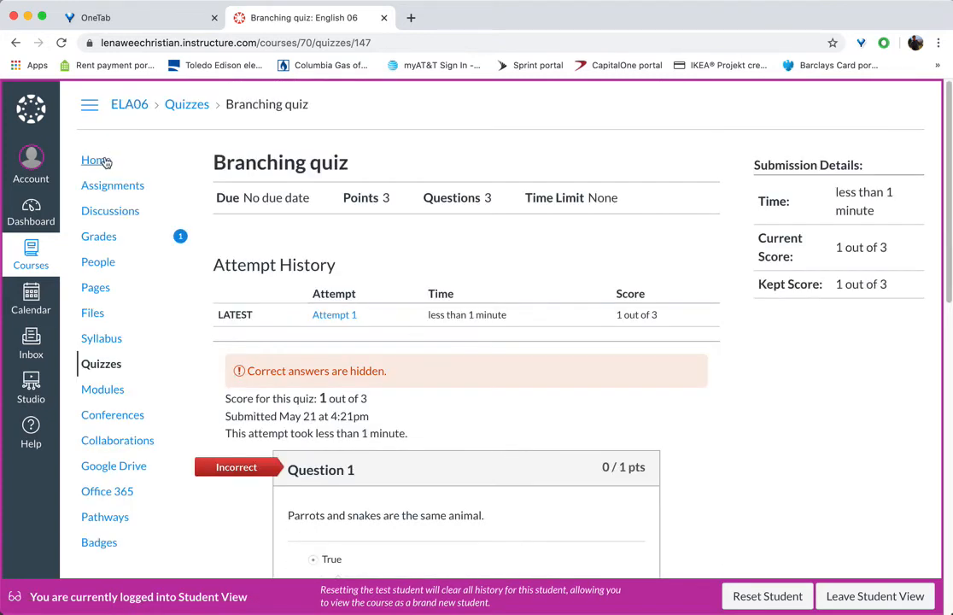
left_click(98, 160)
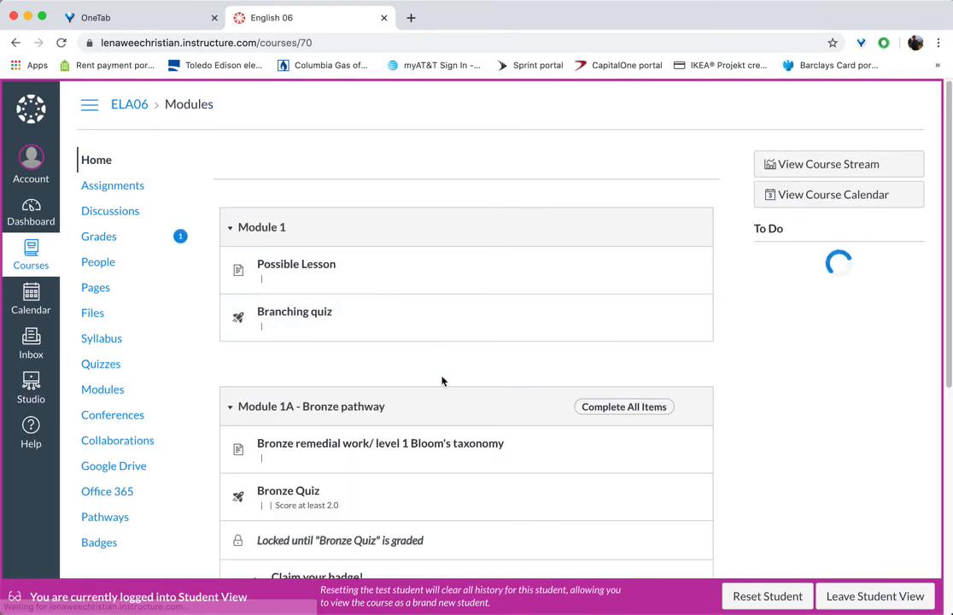
scroll(443, 381, "down", 3)
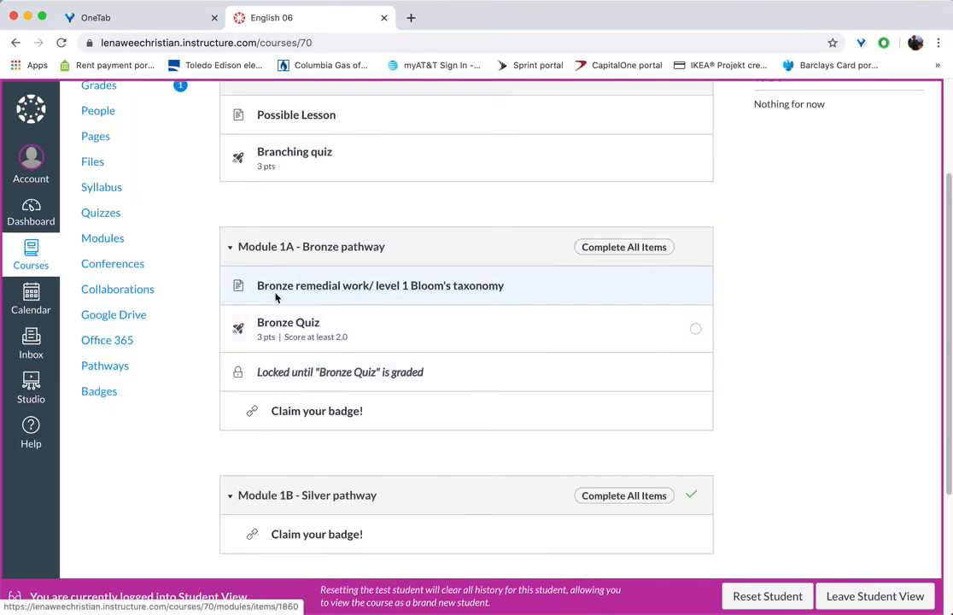
scroll(273, 296, "up", 2)
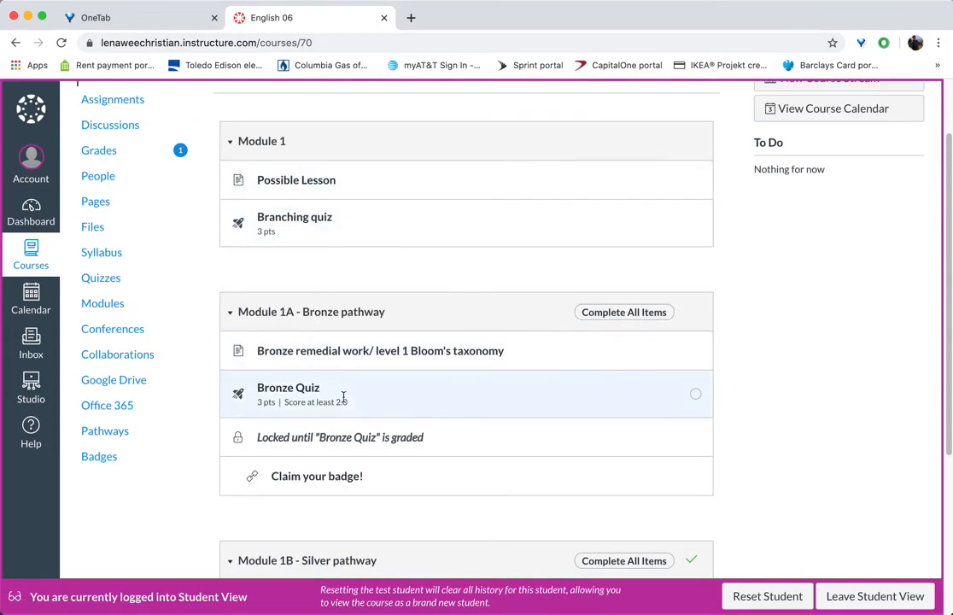
Step: Take the Bronze Quiz, answering True to question 1 and False to questions 2 and 3, and submit it
left_click(291, 392)
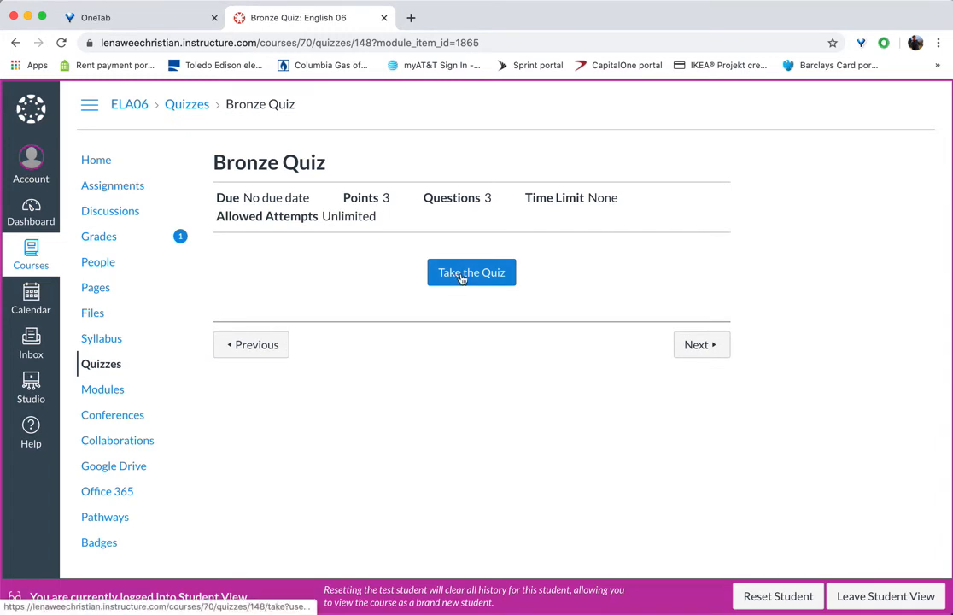
left_click(463, 273)
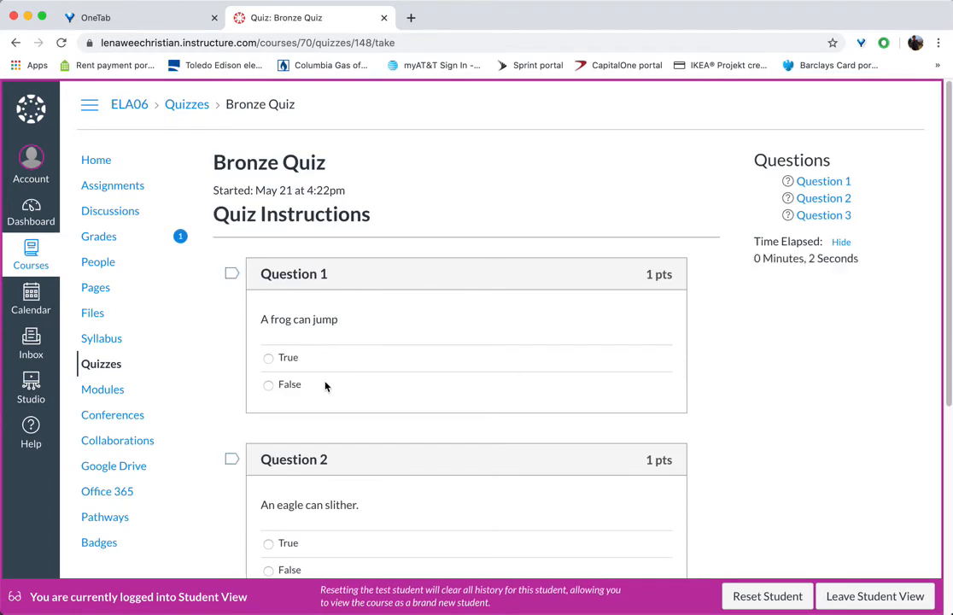
left_click(271, 360)
scroll(290, 371, "down", 2)
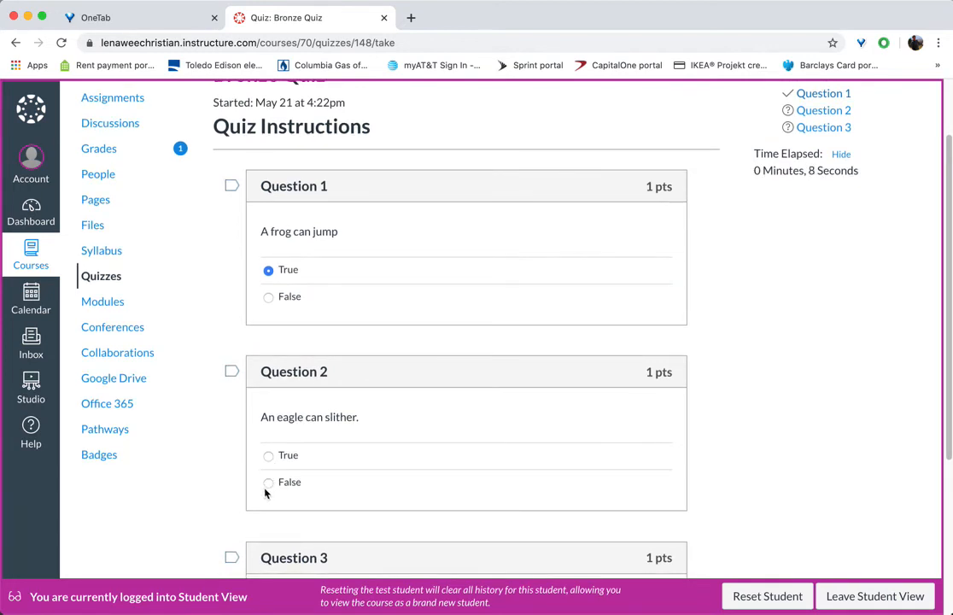
left_click(268, 486)
scroll(349, 453, "down", 1)
scroll(349, 452, "down", 3)
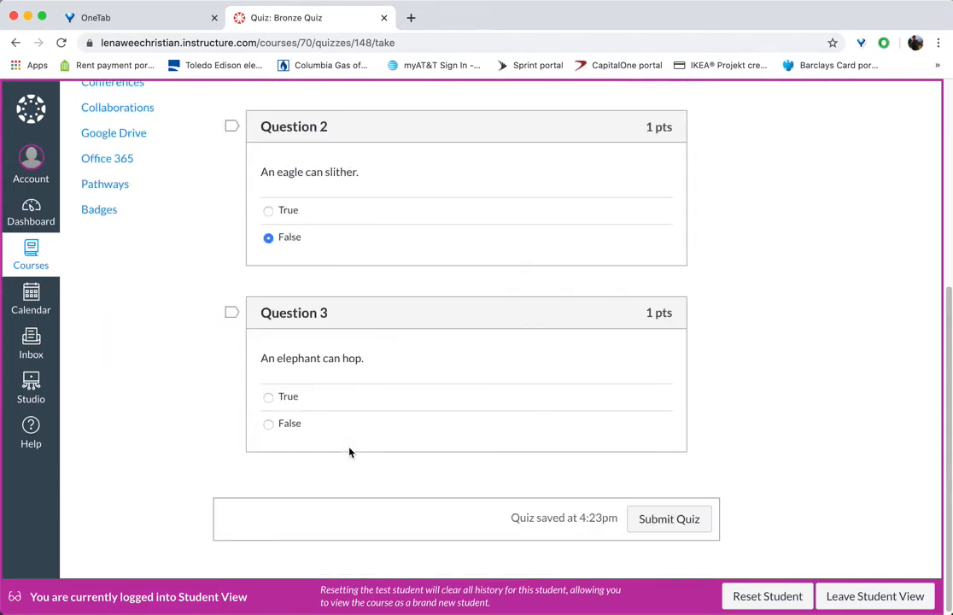
left_click(270, 398)
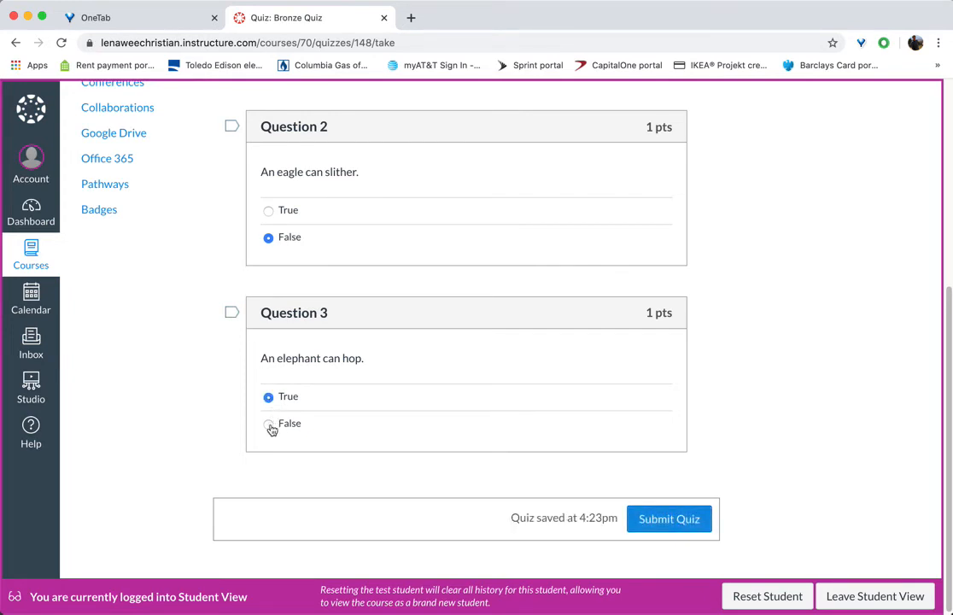
left_click(269, 425)
left_click(666, 526)
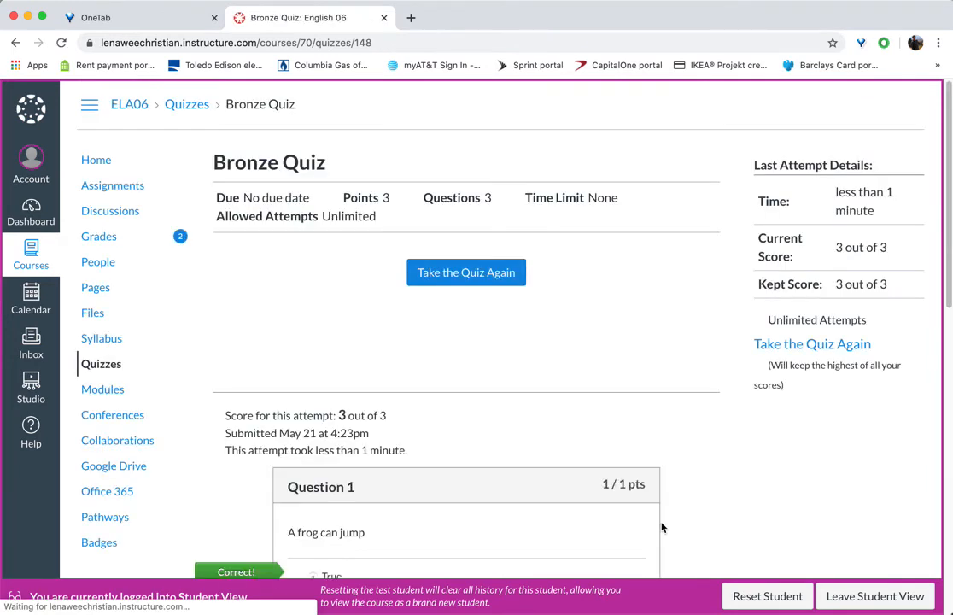
Step: Continue from the Bronze Quiz results to the assignment path choice and select Option 1 with the silver assignments
scroll(503, 467, "down", 3)
scroll(503, 466, "down", 7)
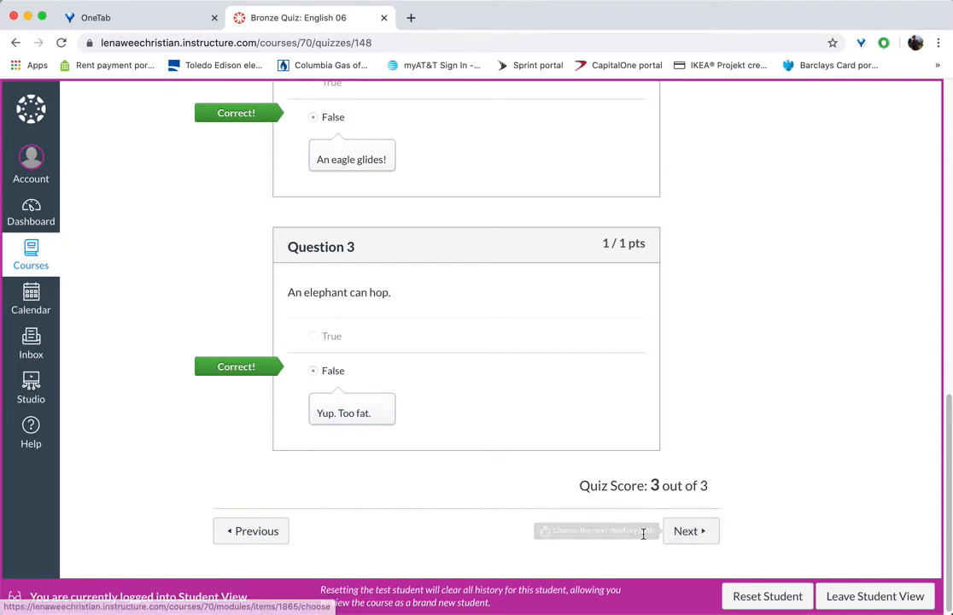
left_click(686, 531)
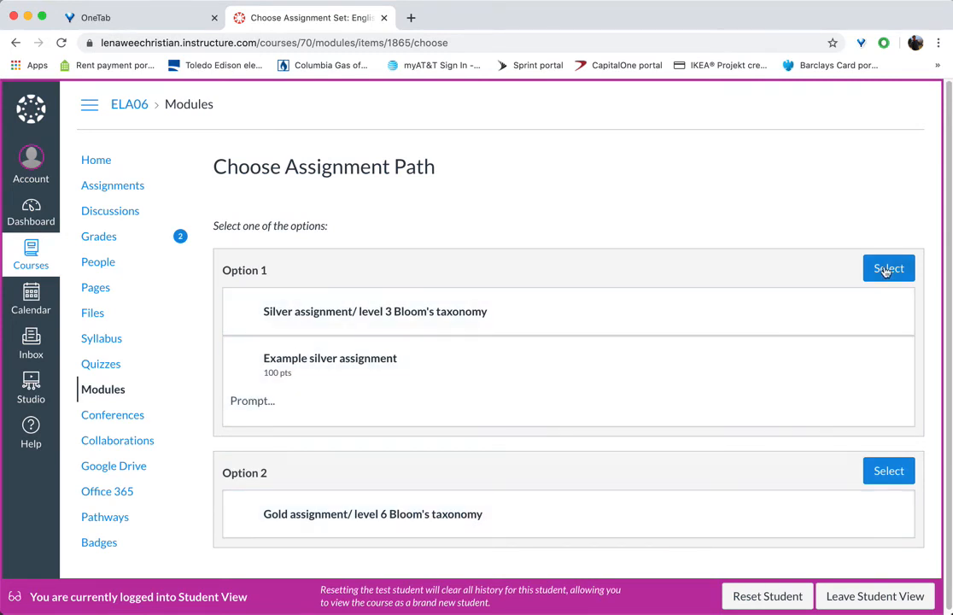
left_click(882, 269)
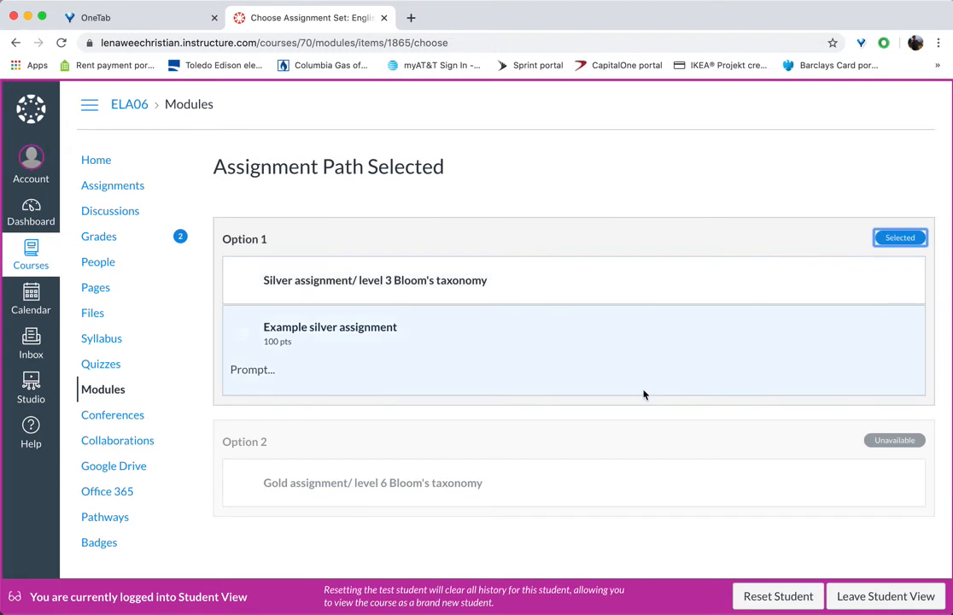
Step: View the Silver assignment/ level 3 Bloom's taxonomy page, then return to the course home page and check the Silver pathway module's progress
left_click(309, 284)
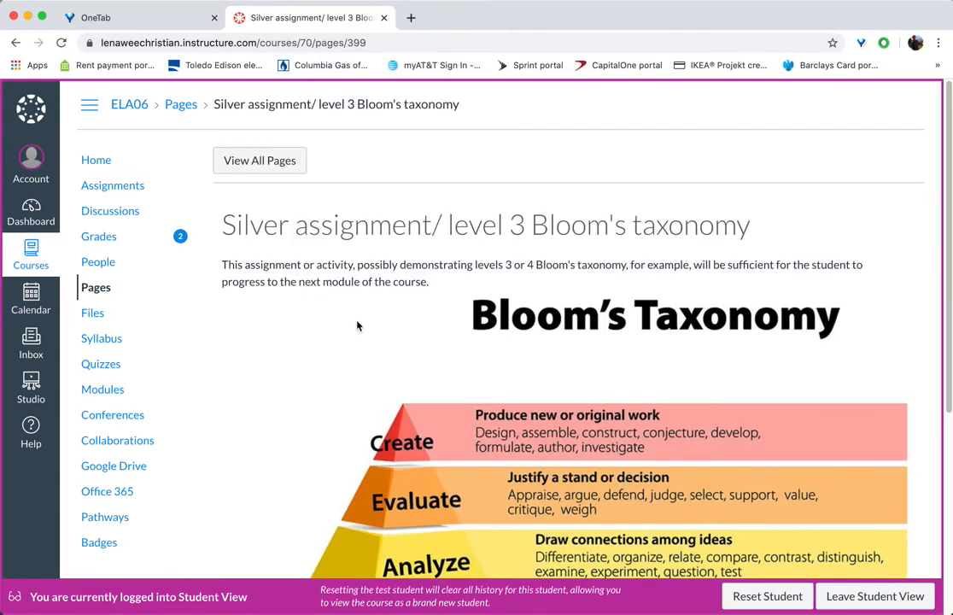
scroll(357, 326, "down", 4)
scroll(357, 325, "up", 4)
left_click(89, 163)
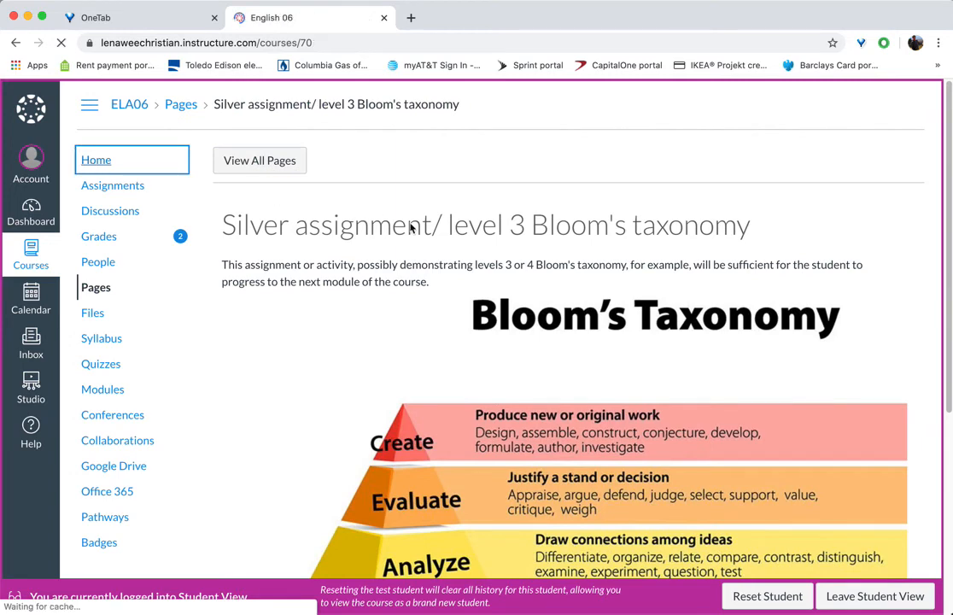
scroll(557, 402, "down", 3)
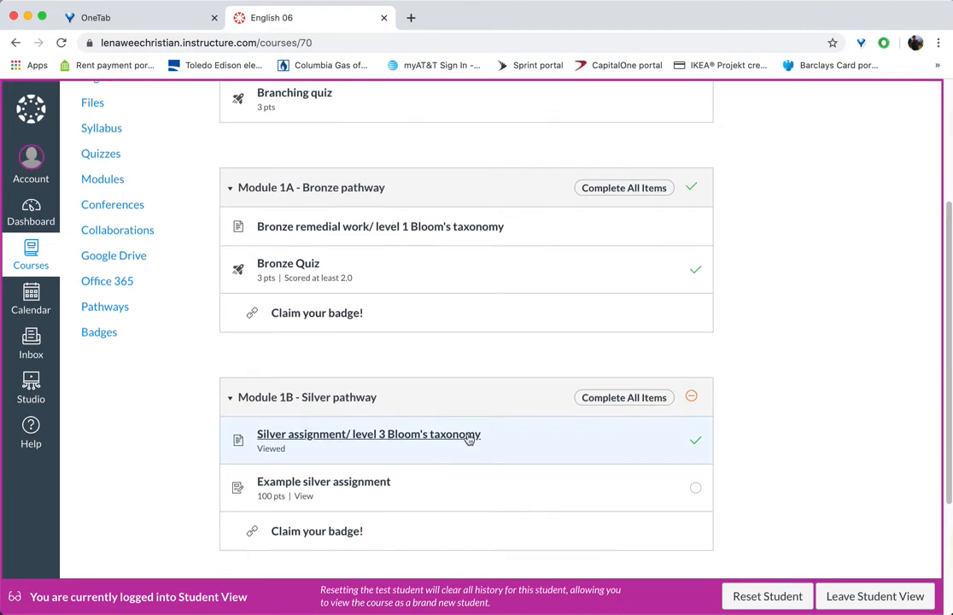
scroll(468, 439, "down", 2)
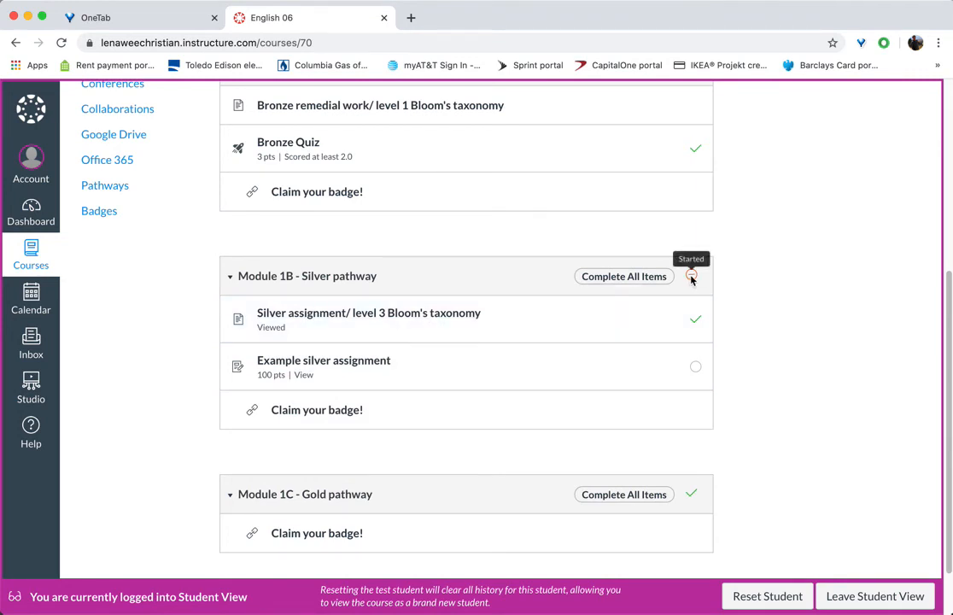
Step: View the Example silver assignment and continue through the Silver Award and Gold Award badge pages
left_click(342, 365)
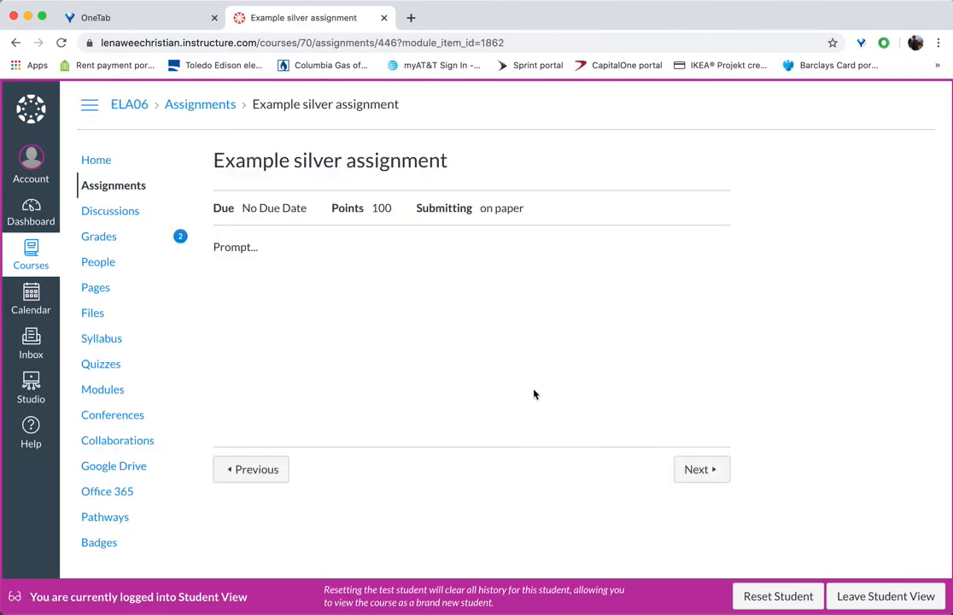
left_click(697, 469)
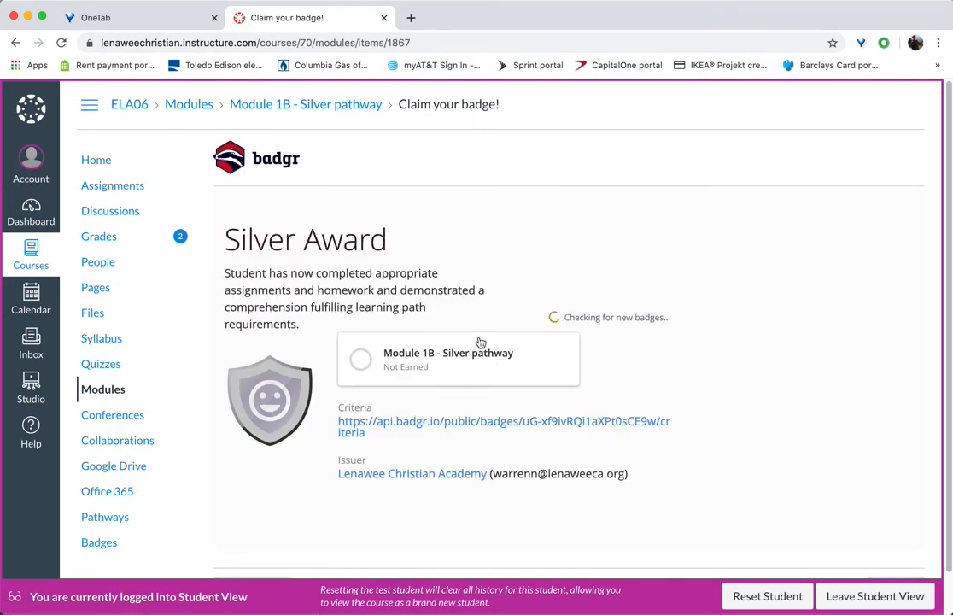
scroll(356, 359, "down", 1)
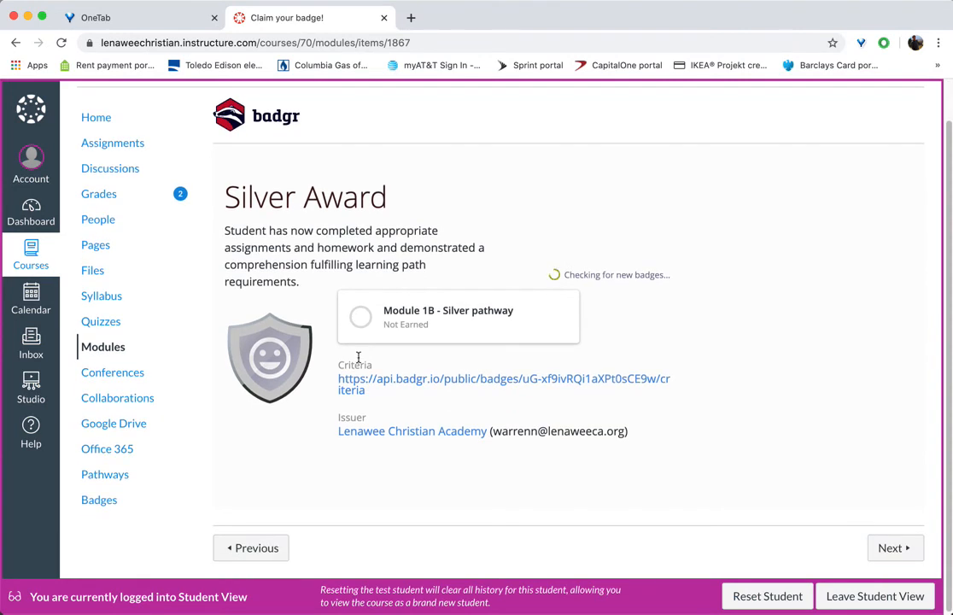
left_click(893, 548)
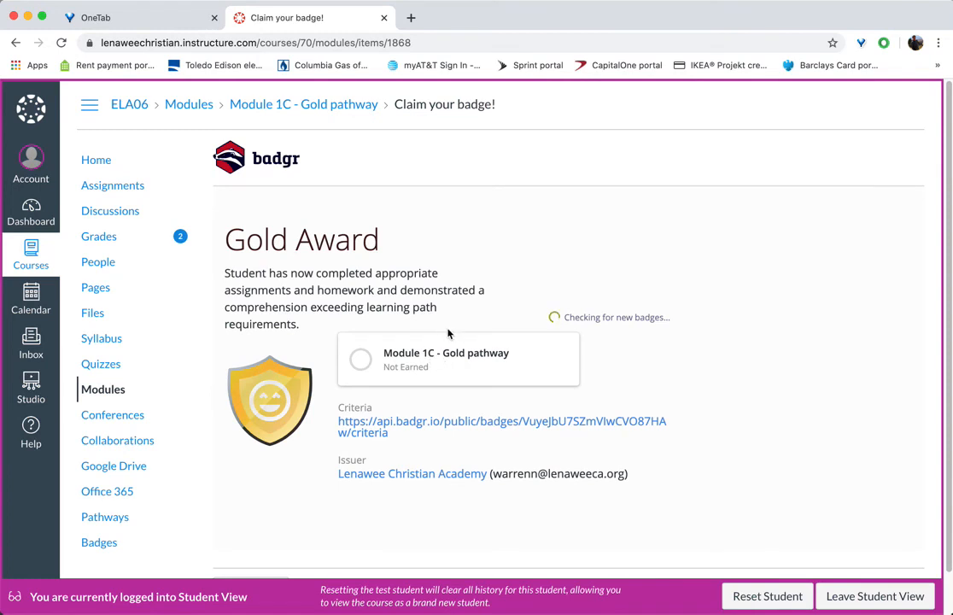
scroll(429, 345, "down", 1)
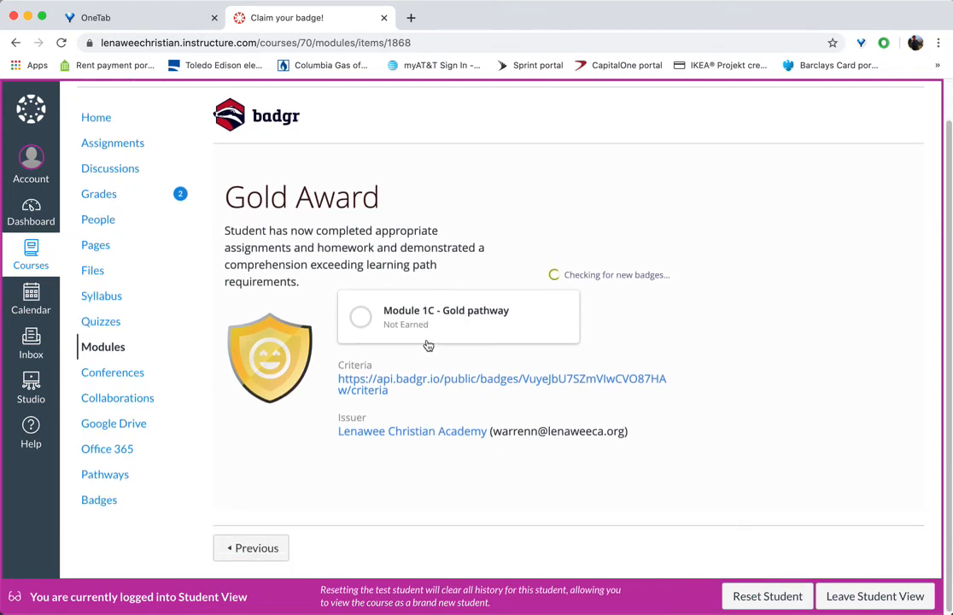
scroll(428, 340, "up", 1)
Step: Return to the course home page and review the completion status of the bronze, silver and gold pathway modules
left_click(95, 161)
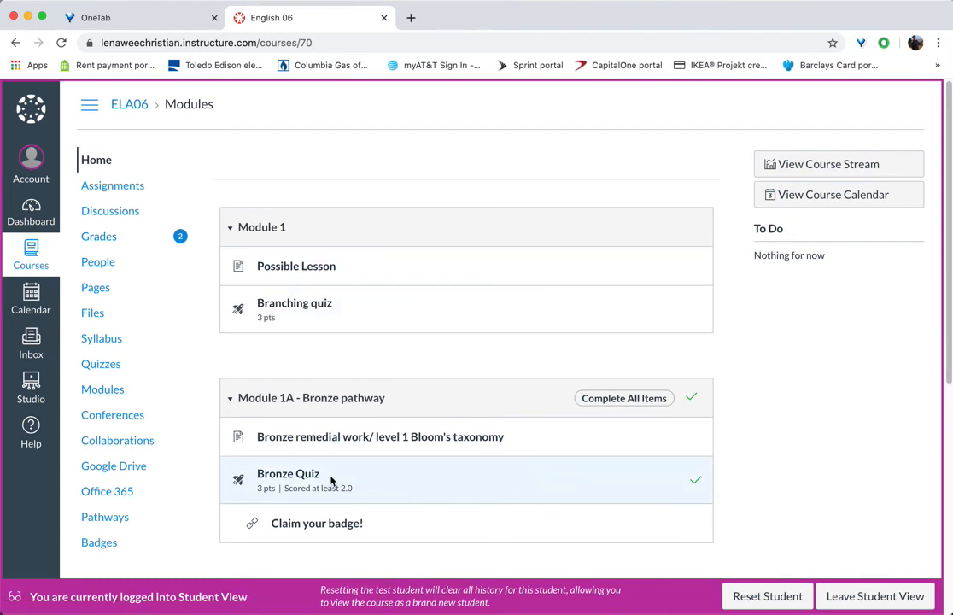
scroll(332, 481, "down", 5)
scroll(347, 472, "down", 1)
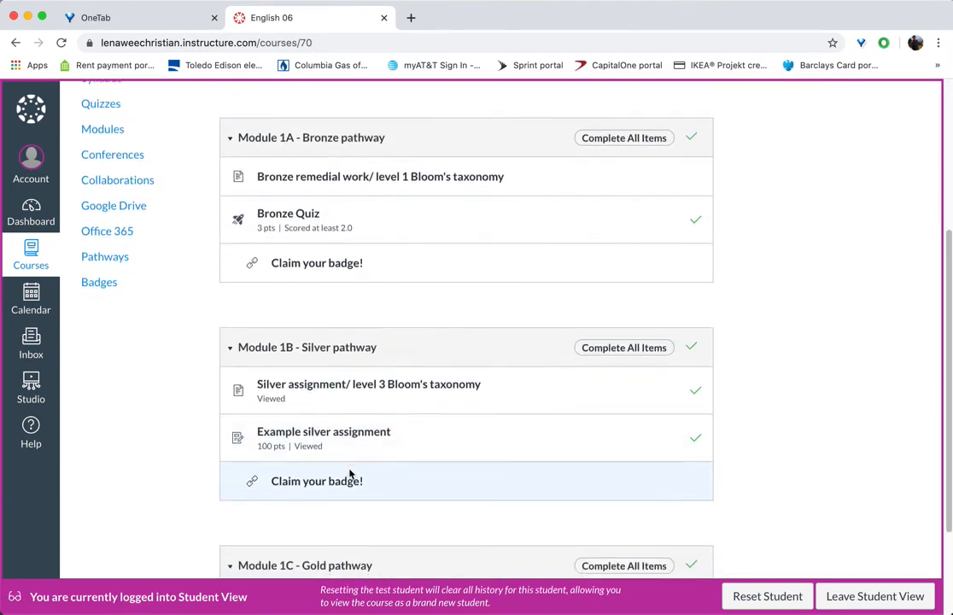
scroll(349, 474, "down", 3)
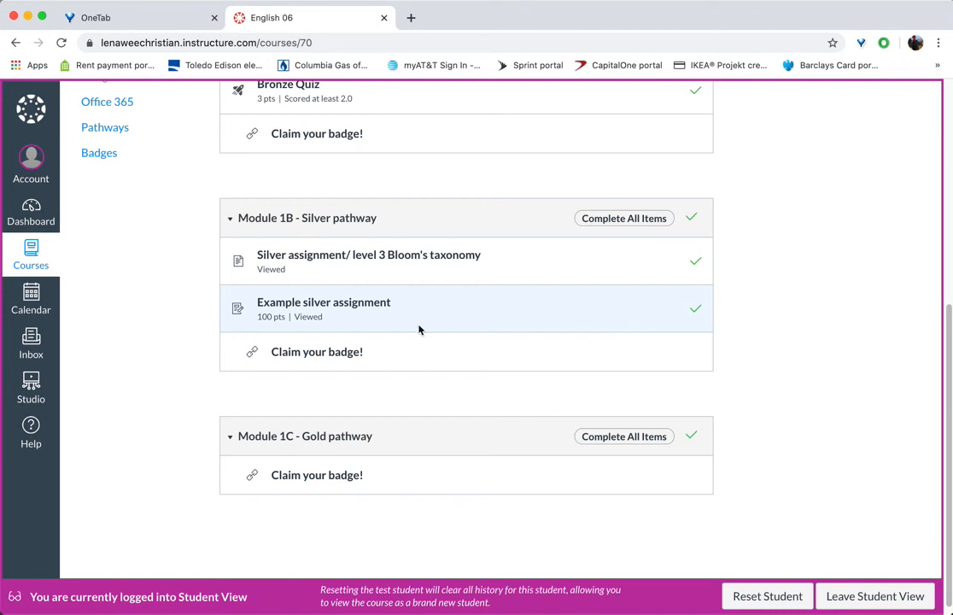
scroll(443, 361, "up", 5)
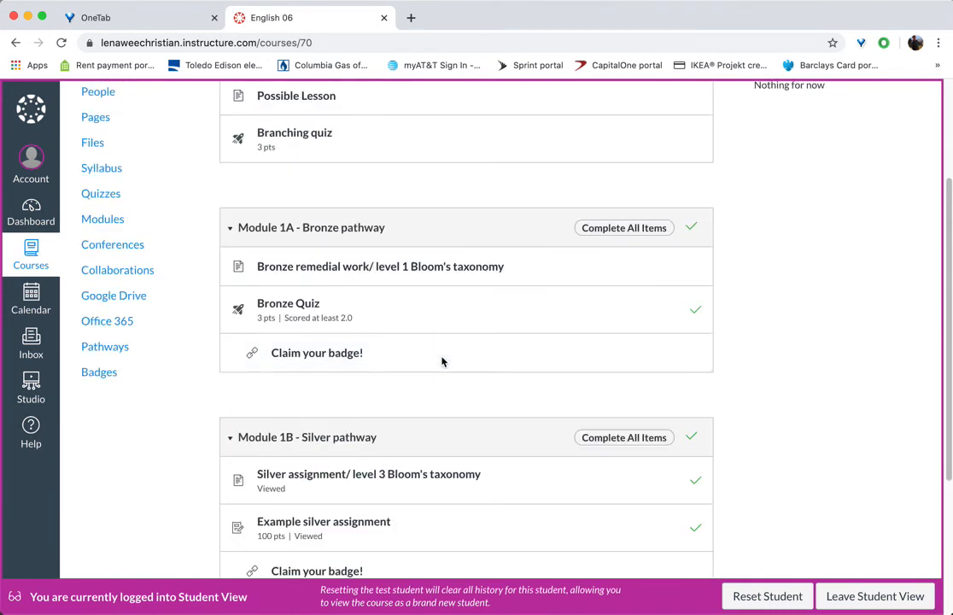
scroll(446, 361, "down", 5)
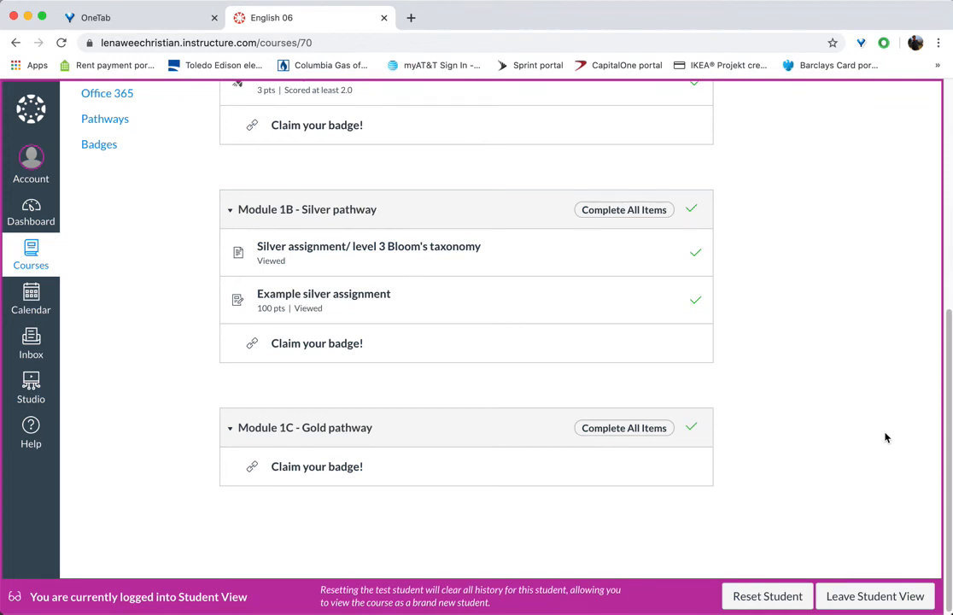
scroll(868, 372, "up", 5)
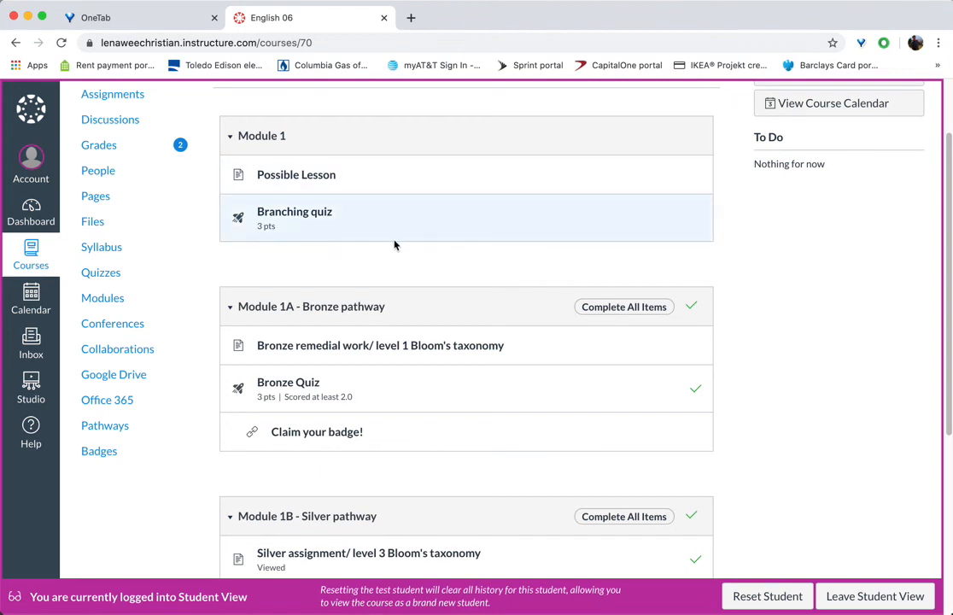
scroll(425, 284, "down", 2)
scroll(441, 298, "down", 2)
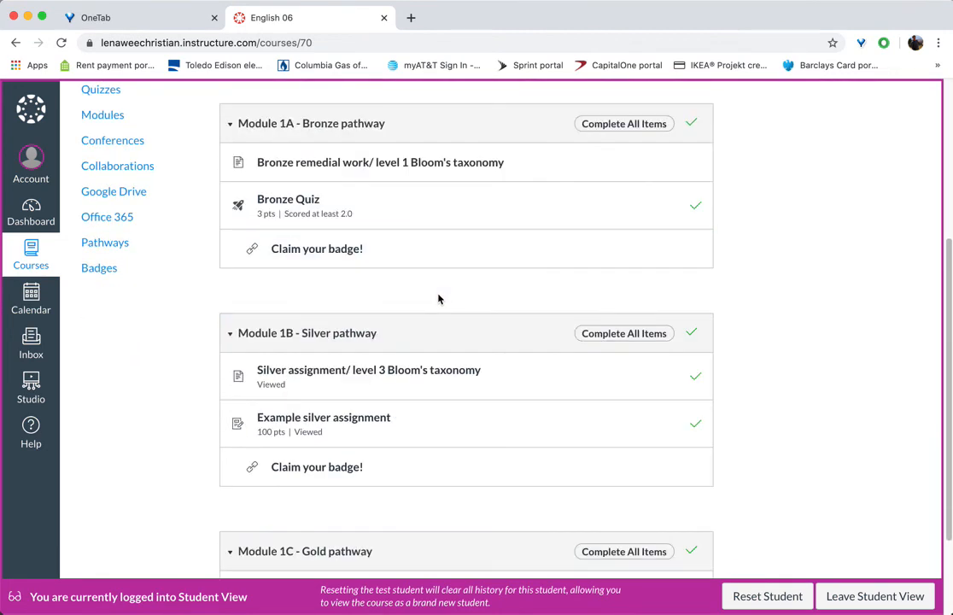
Step: Leave Student View and review the bronze, silver and gold pathway modules in the teacher's module list
scroll(439, 298, "down", 1)
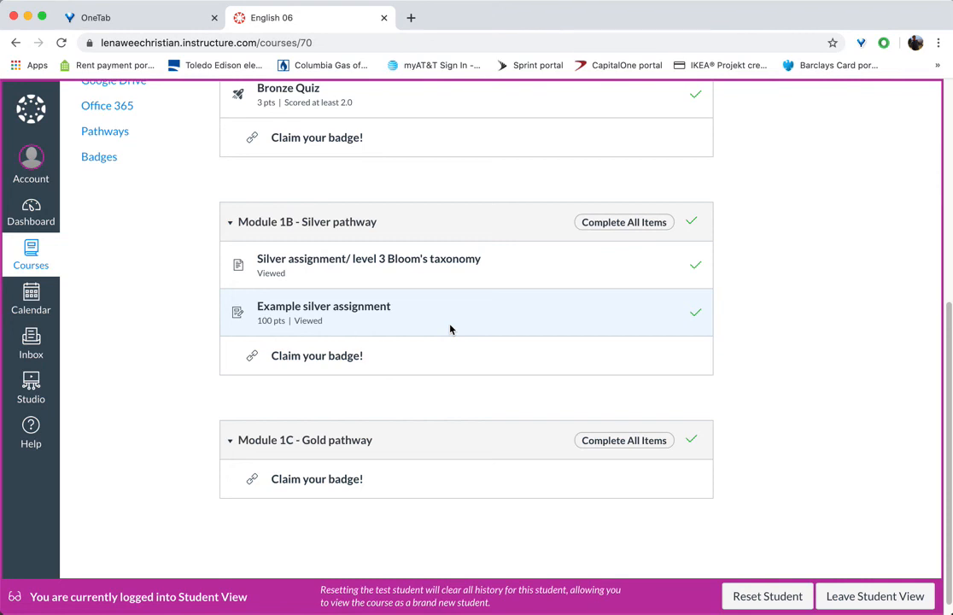
left_click(871, 603)
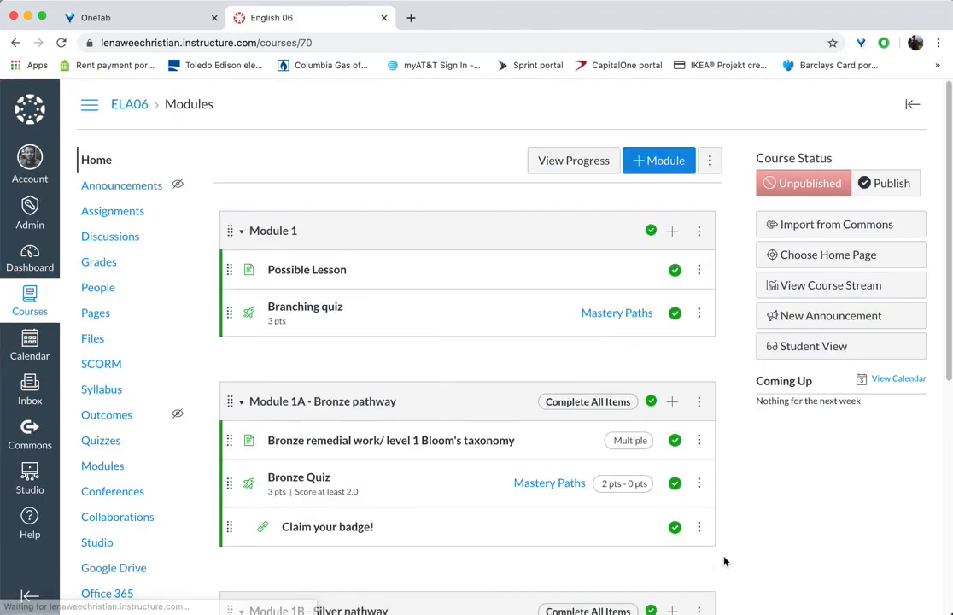
scroll(546, 485, "down", 5)
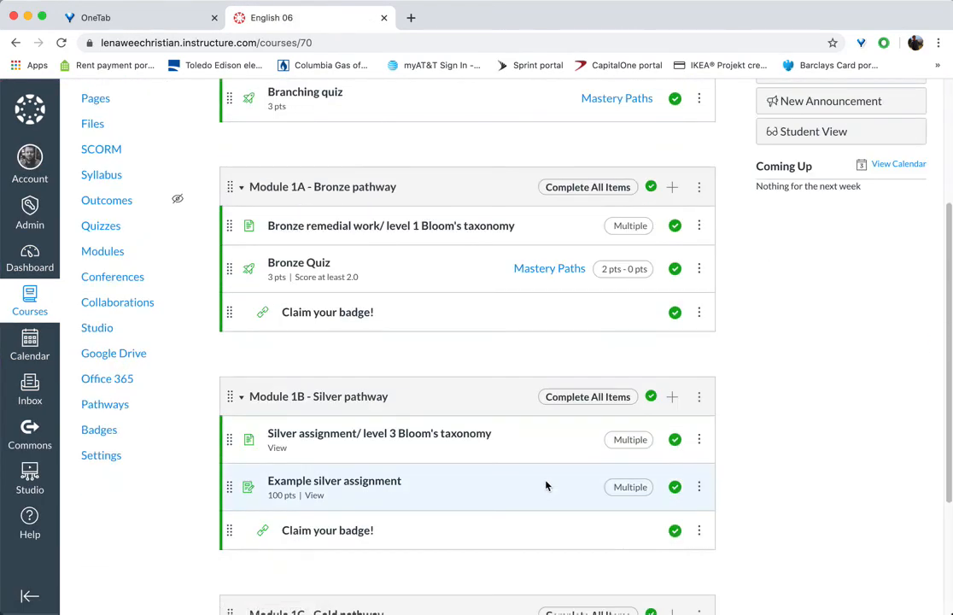
scroll(547, 485, "down", 3)
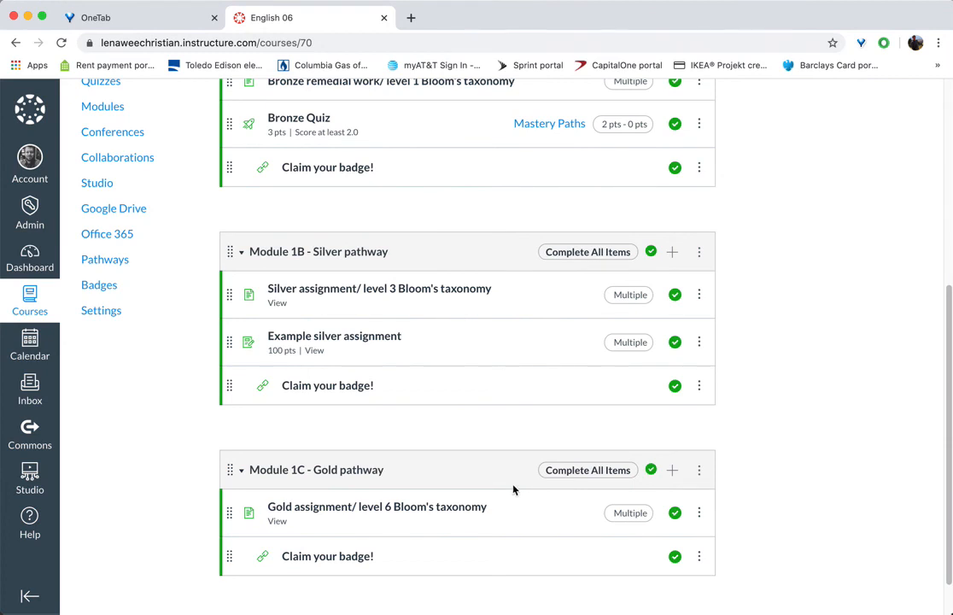
scroll(513, 538, "down", 1)
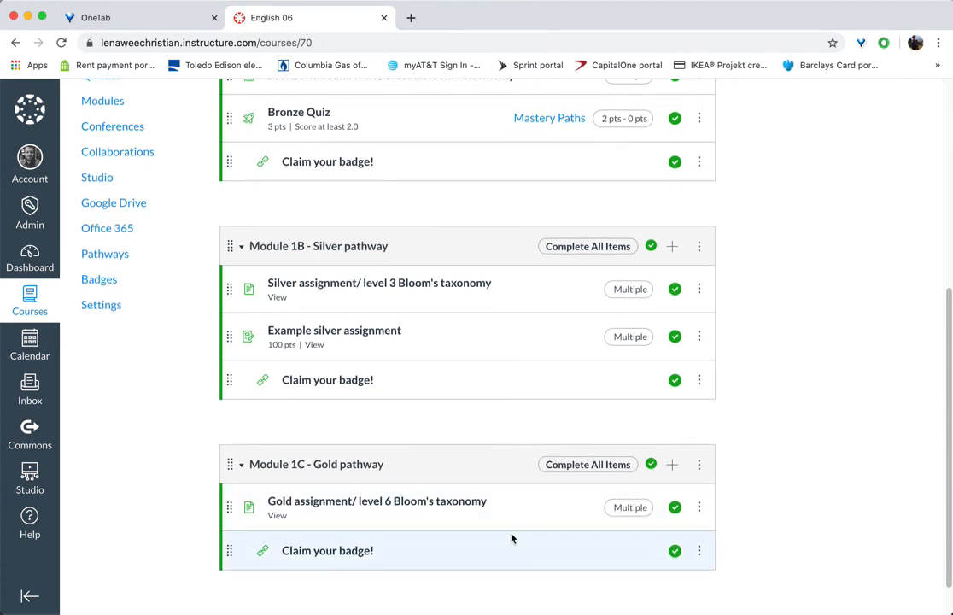
scroll(511, 538, "down", 1)
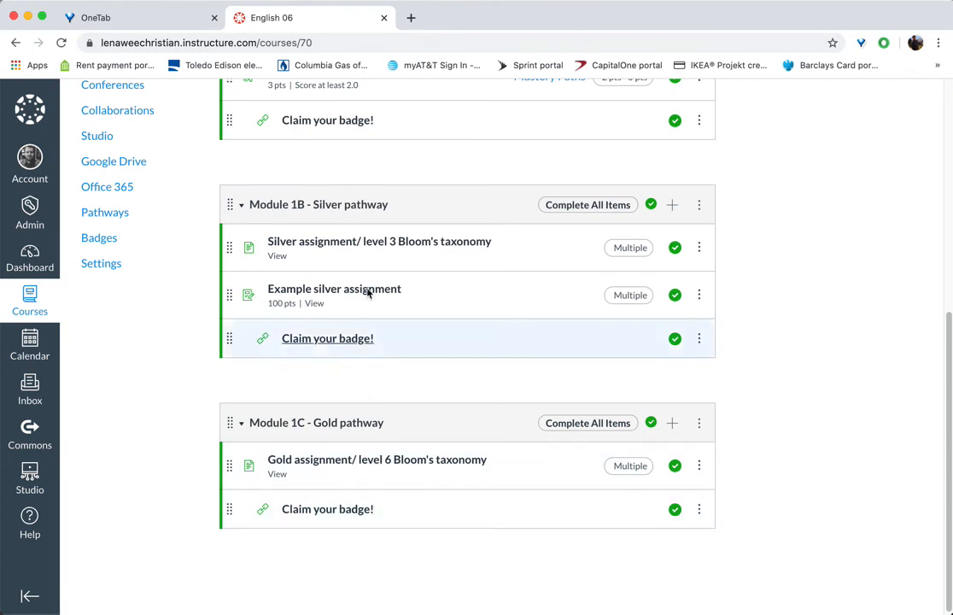
scroll(371, 291, "up", 3)
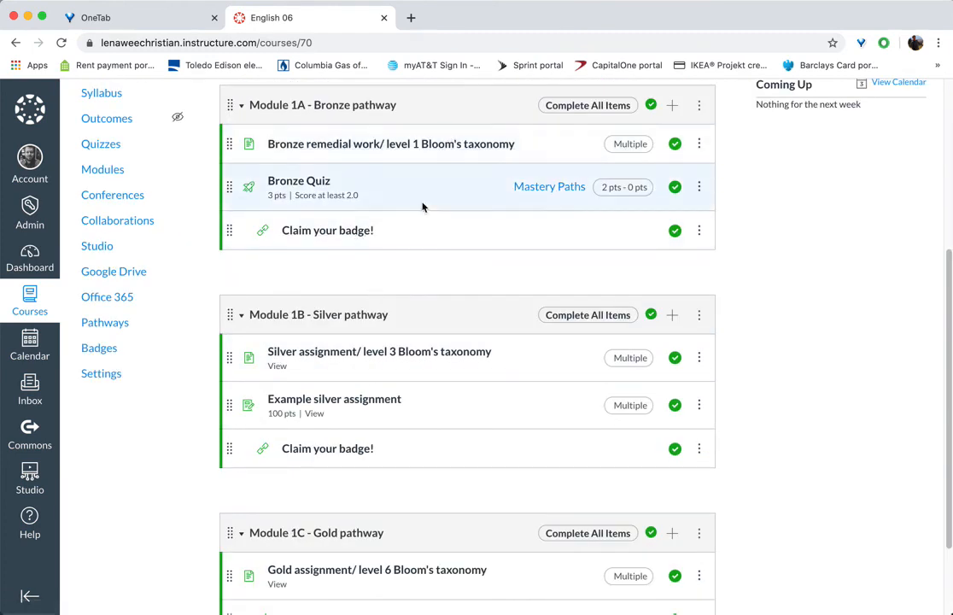
scroll(453, 476, "down", 3)
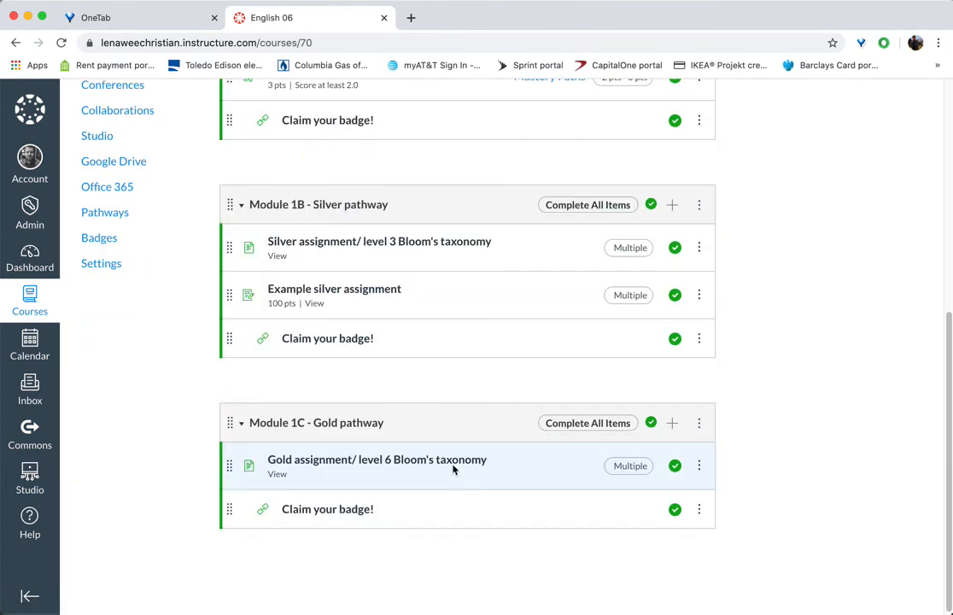
Step: Add a new module named Module 2 with Module 1 as its prerequisite
scroll(453, 468, "up", 10)
left_click(656, 160)
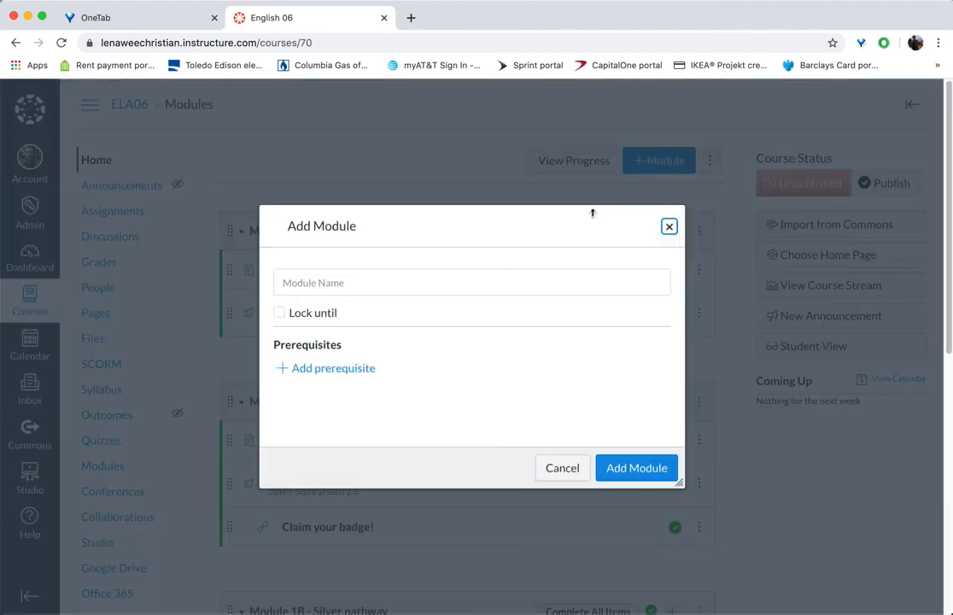
left_click(383, 282)
type("Module 2")
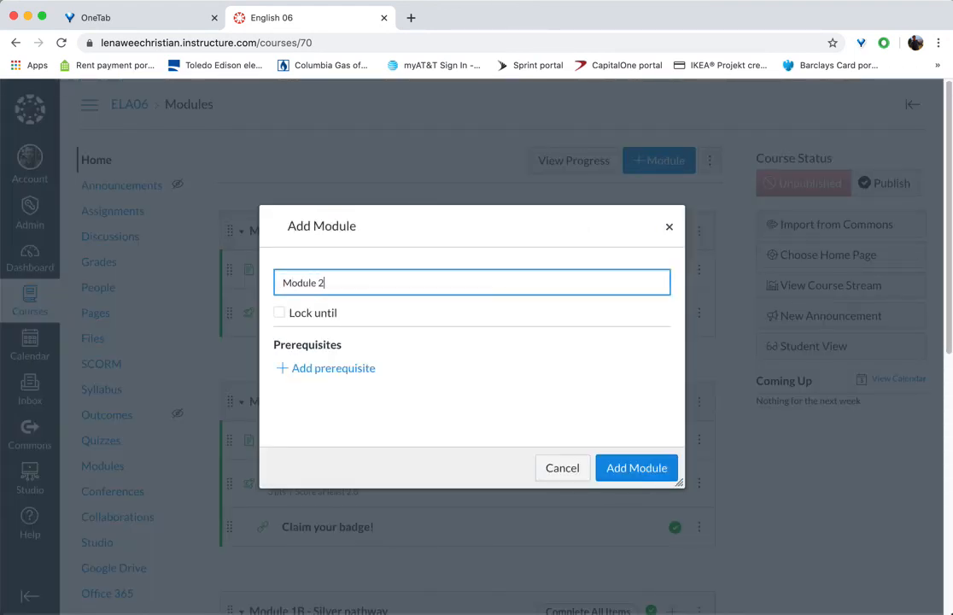
left_click(327, 368)
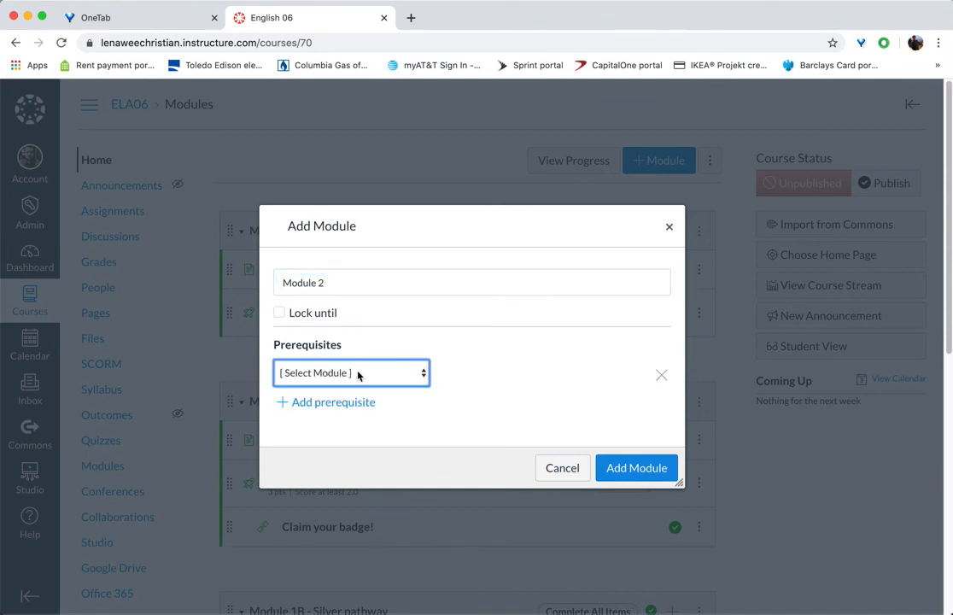
left_click(345, 373)
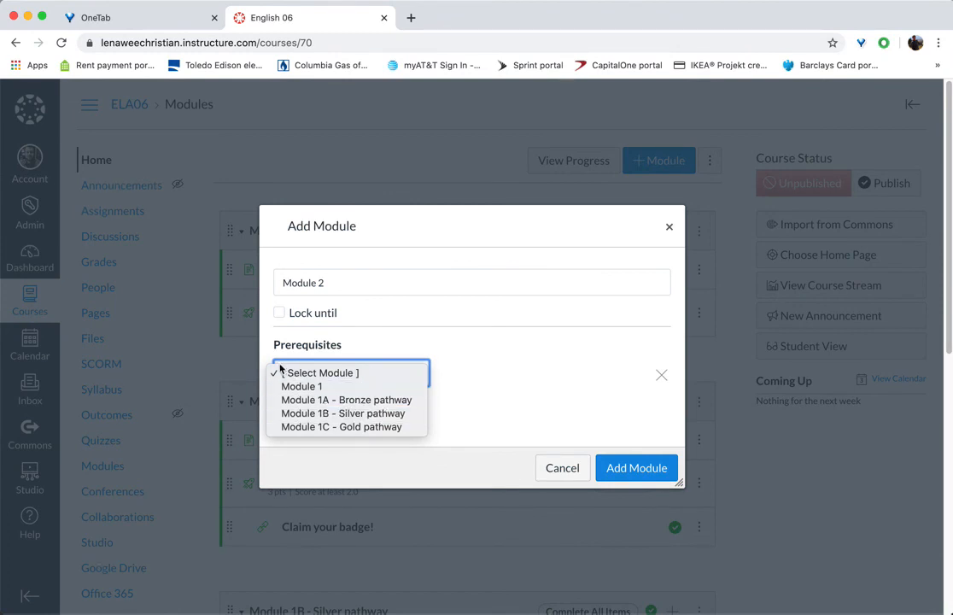
left_click(303, 386)
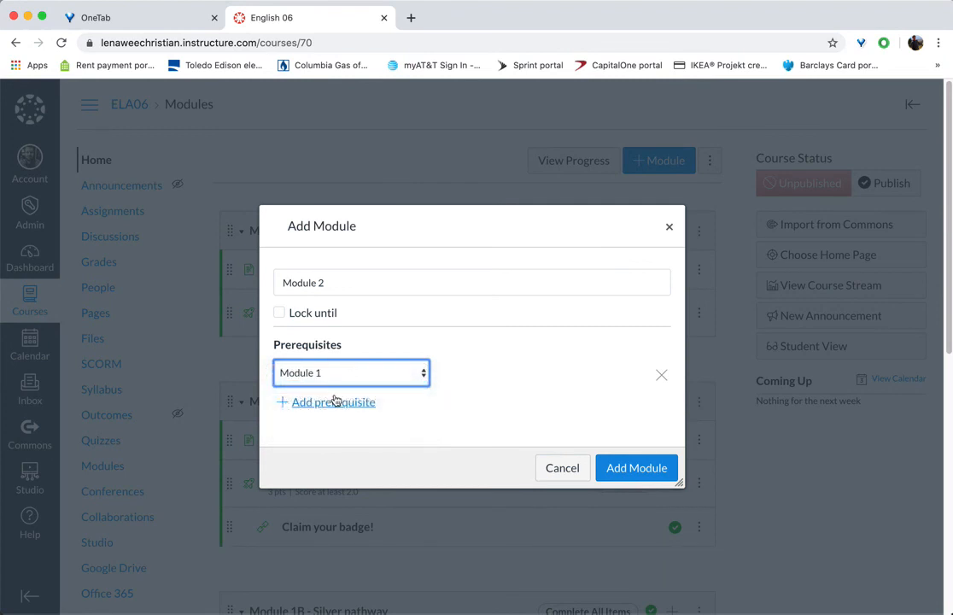
left_click(418, 381)
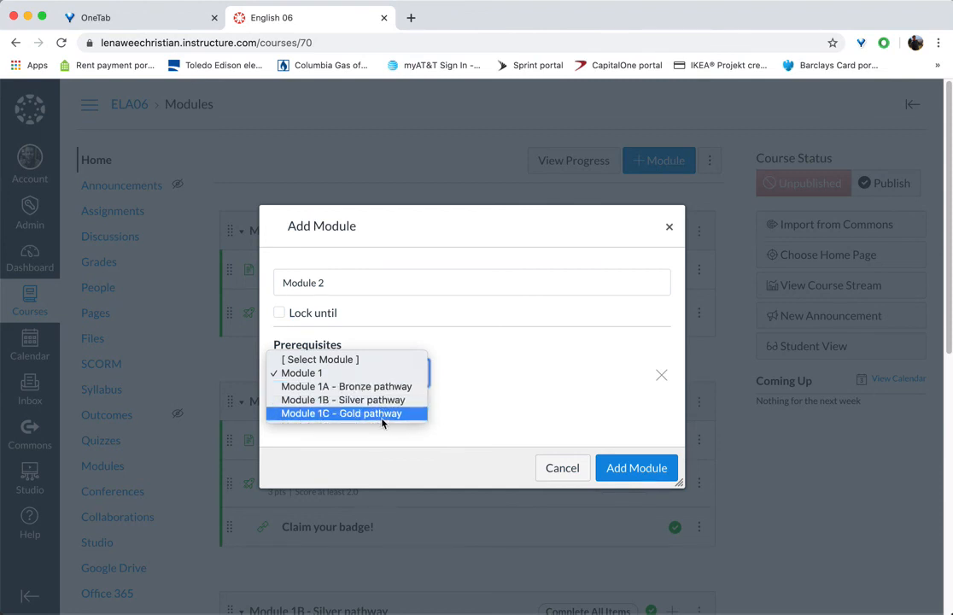
left_click(504, 406)
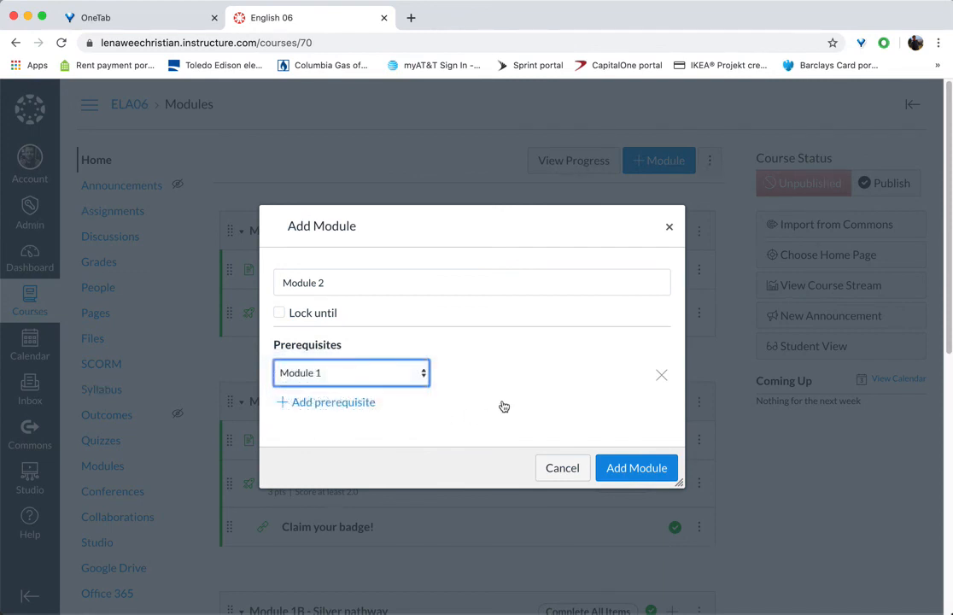
left_click(615, 472)
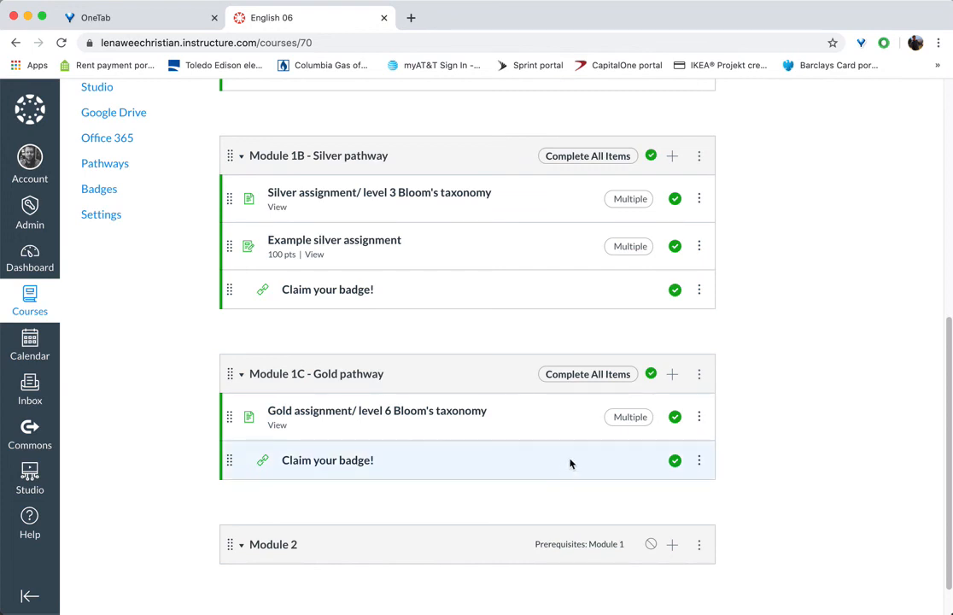
scroll(370, 274, "up", 1)
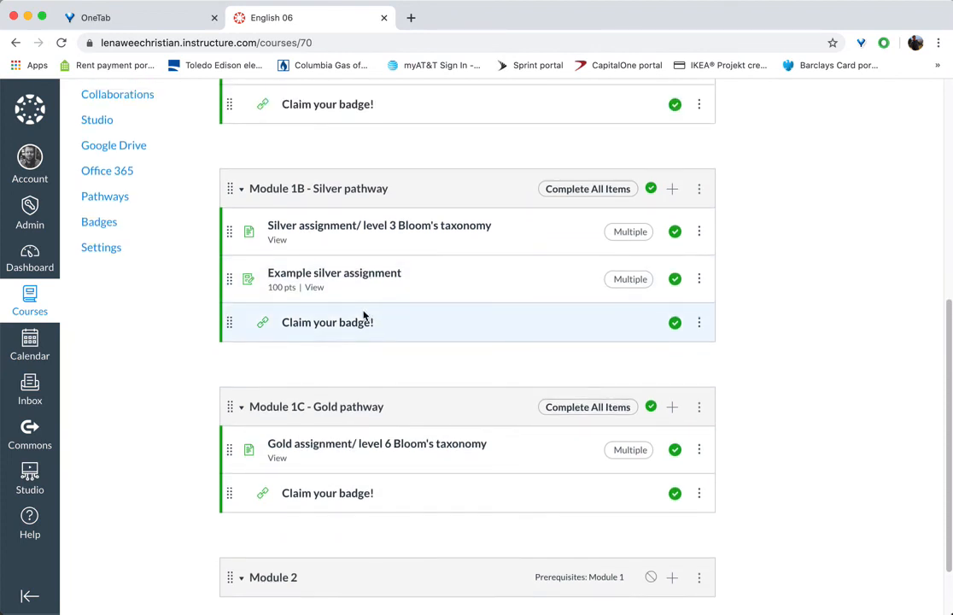
scroll(363, 316, "up", 10)
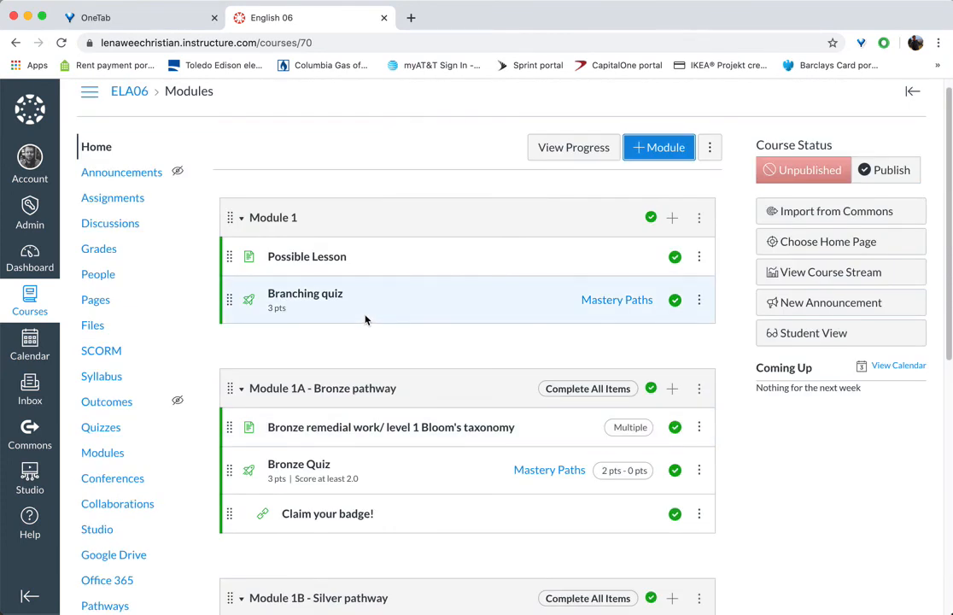